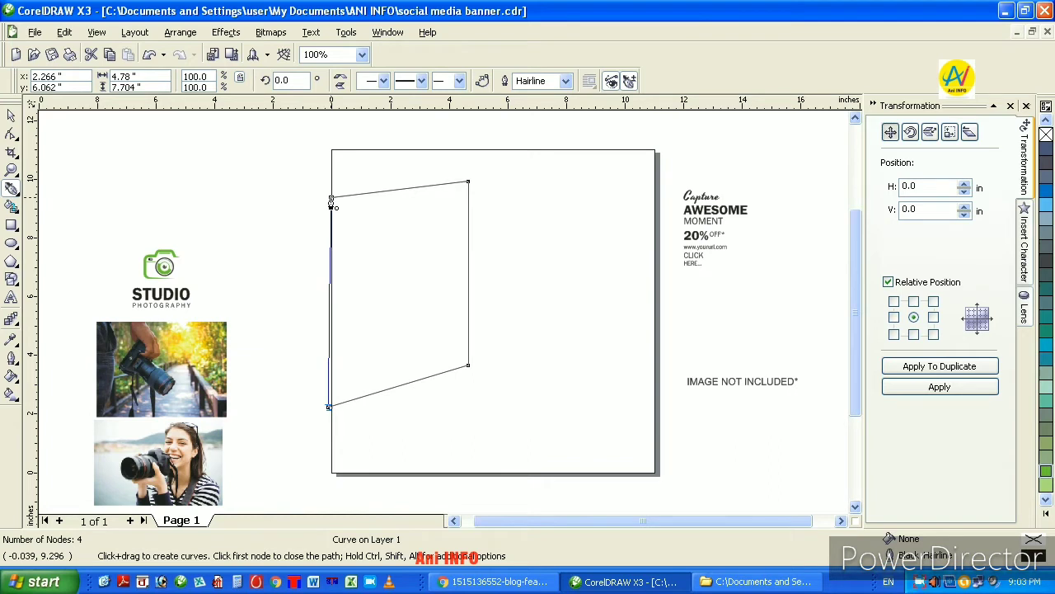
Step: Close the four-sided outline along the page's left edge, about 4.78 by 7.7 in
{"action": "left_click", "coordinate": [331, 200]}
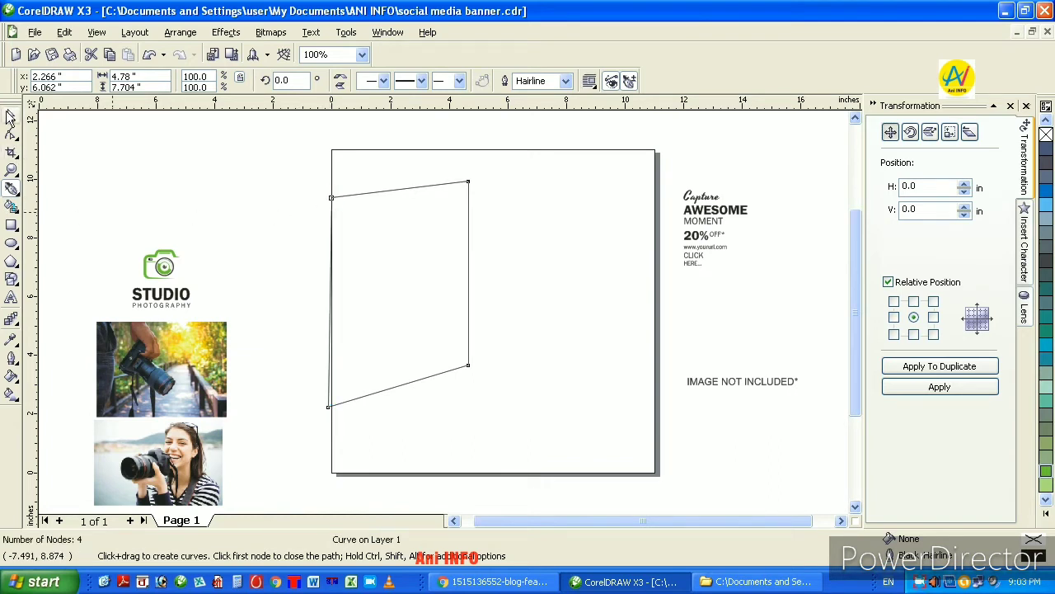
{"action": "left_click", "coordinate": [10, 118]}
{"action": "left_click", "coordinate": [247, 182]}
{"action": "left_click", "coordinate": [387, 246]}
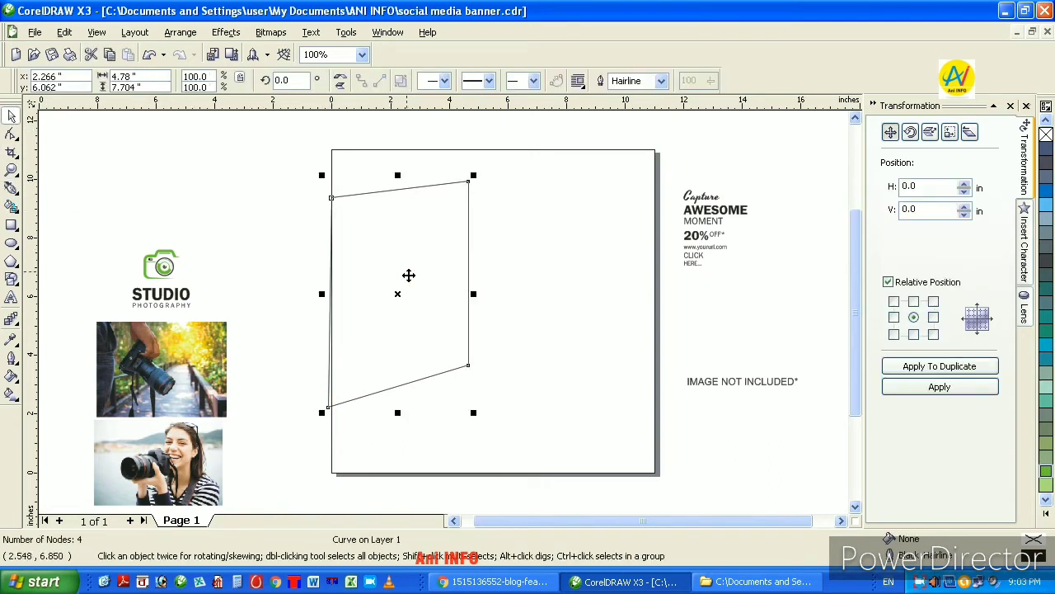
{"action": "left_click", "coordinate": [231, 238]}
{"action": "left_click", "coordinate": [389, 243]}
Step: Draw a diagonal line about 5.65 in wide across the outline's upper part and fill the enclosed wedge above it with magenta
{"action": "left_click", "coordinate": [11, 188]}
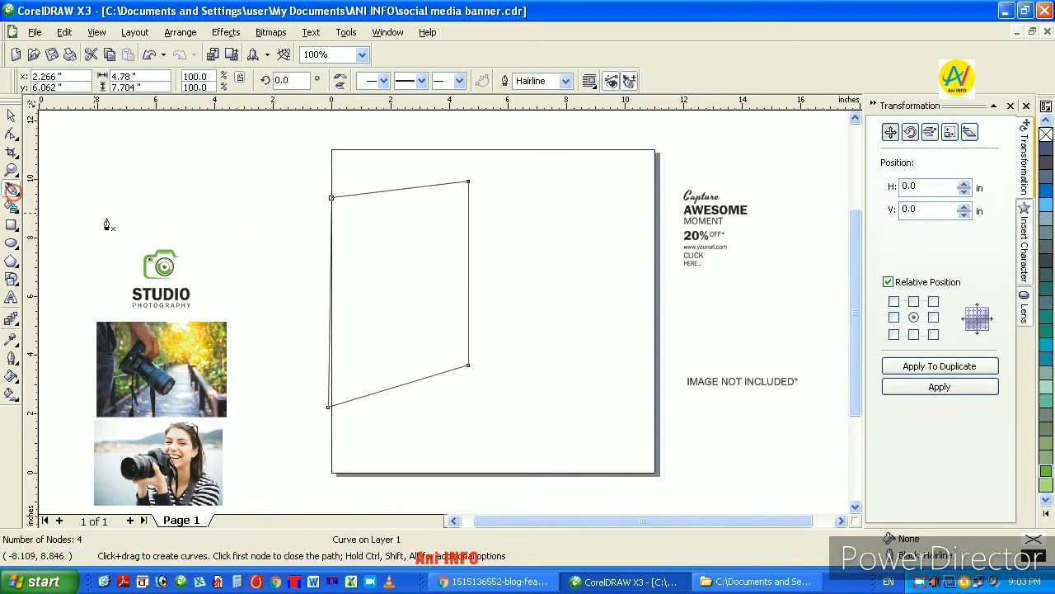
{"action": "left_click", "coordinate": [319, 239]}
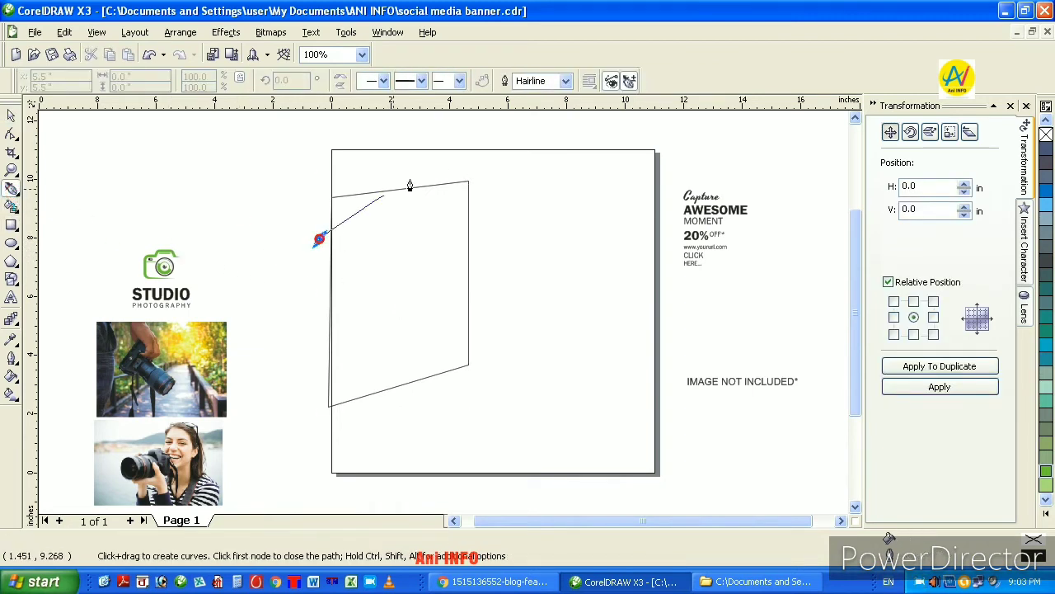
{"action": "left_click", "coordinate": [484, 179]}
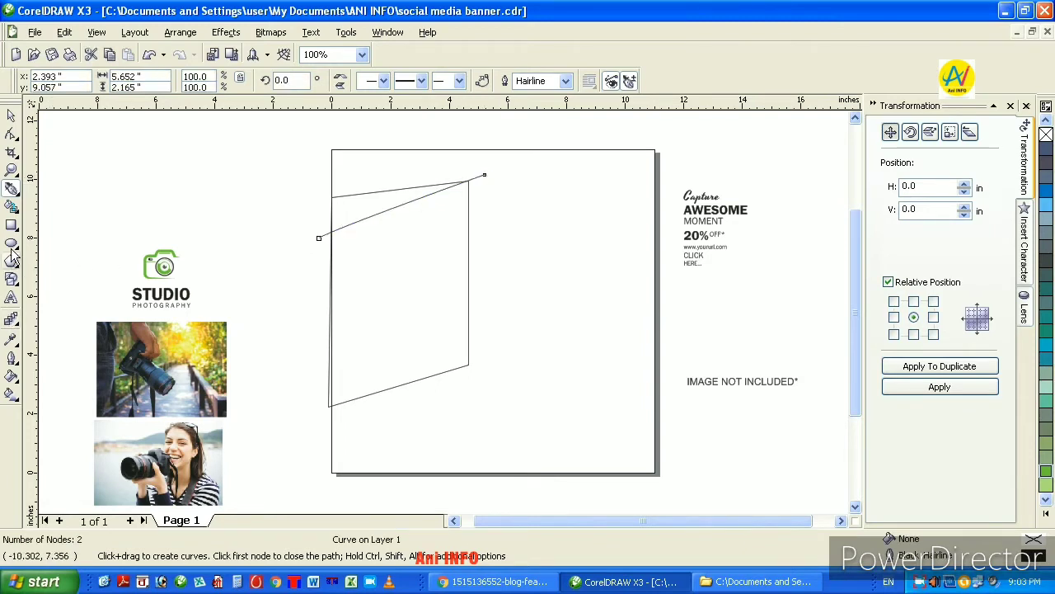
{"action": "left_click", "coordinate": [12, 206]}
{"action": "left_click", "coordinate": [363, 211]}
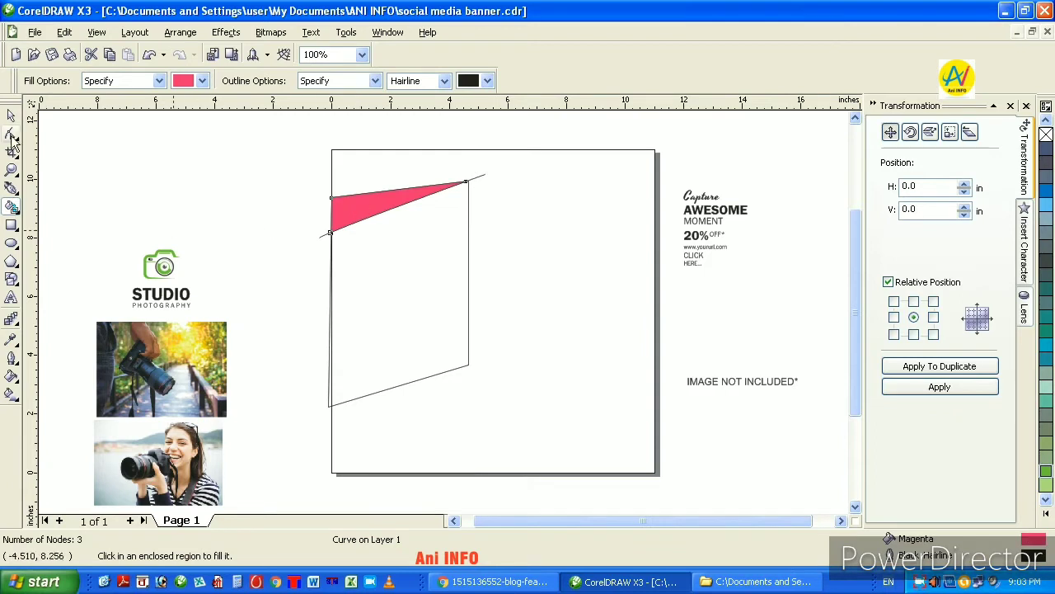
Step: Lower the left end node of the diagonal line to about 7.2 in on the vertical ruler
{"action": "left_click", "coordinate": [10, 117]}
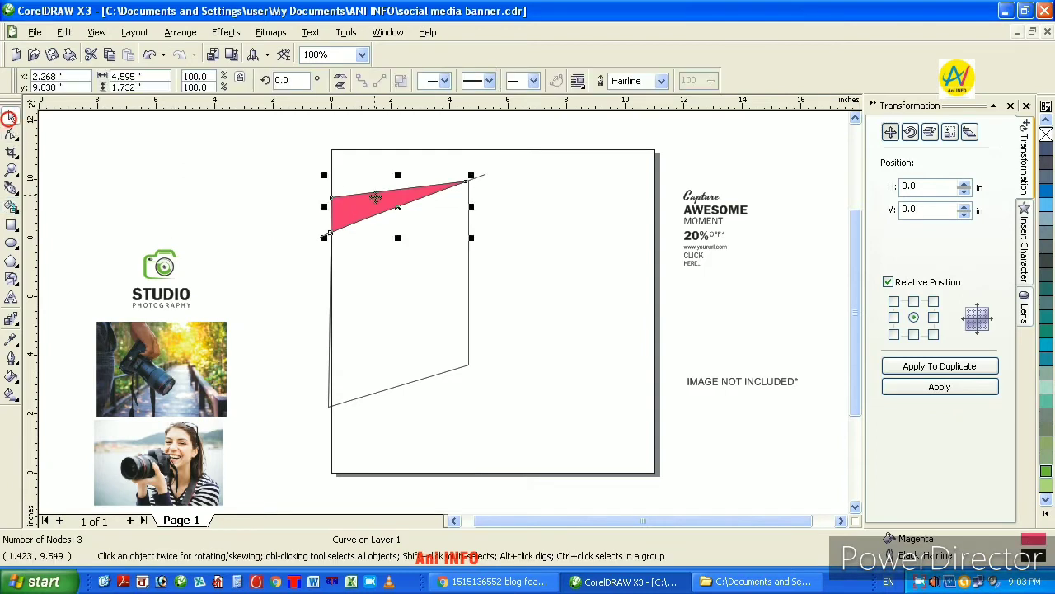
{"action": "left_click", "coordinate": [482, 177]}
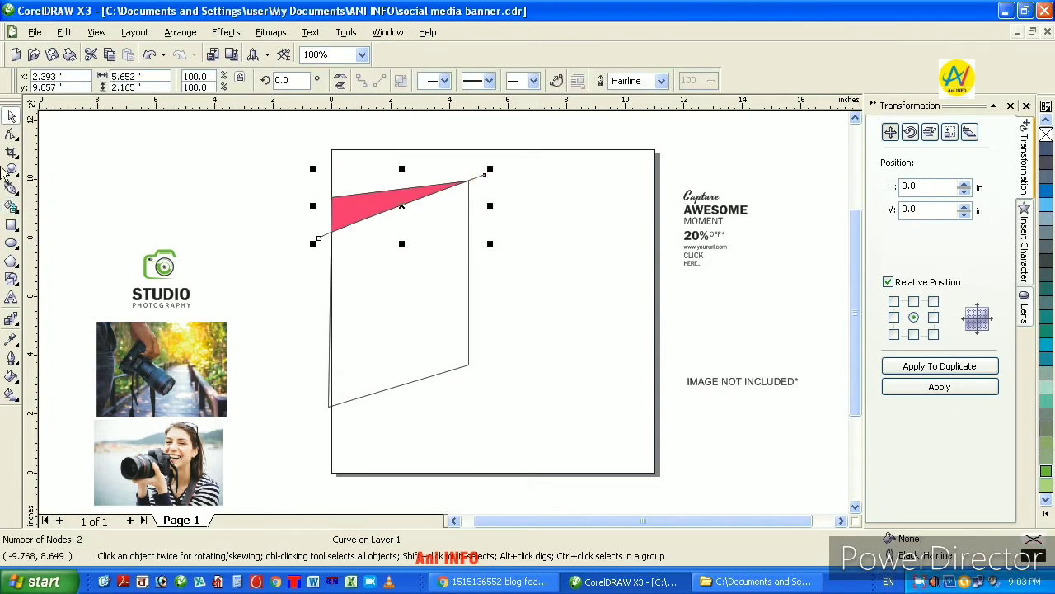
{"action": "left_click", "coordinate": [10, 130]}
{"action": "left_click_drag", "start_coordinate": [319, 239], "coordinate": [320, 263]}
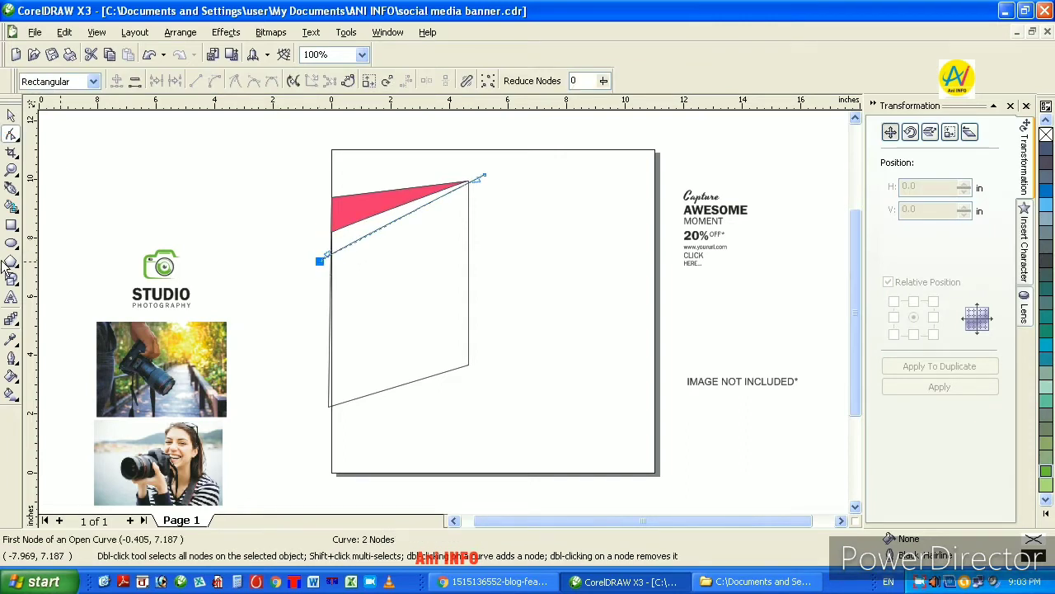
Step: Fill the wedge between the magenta area and the lowered line with dark blue using Smart Fill
{"action": "left_click", "coordinate": [11, 206]}
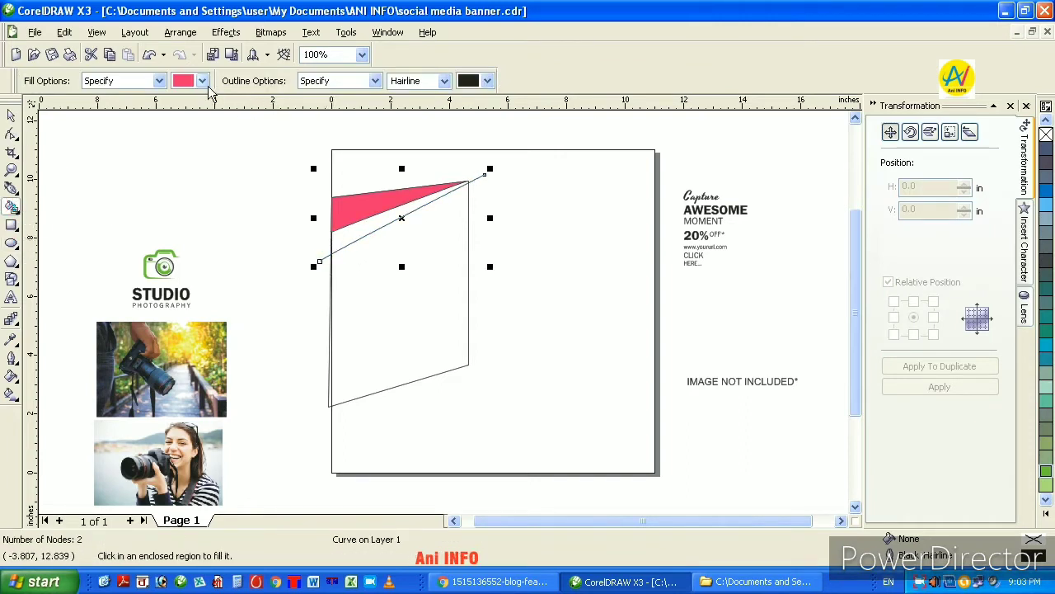
{"action": "left_click", "coordinate": [202, 80]}
{"action": "left_click", "coordinate": [192, 128]}
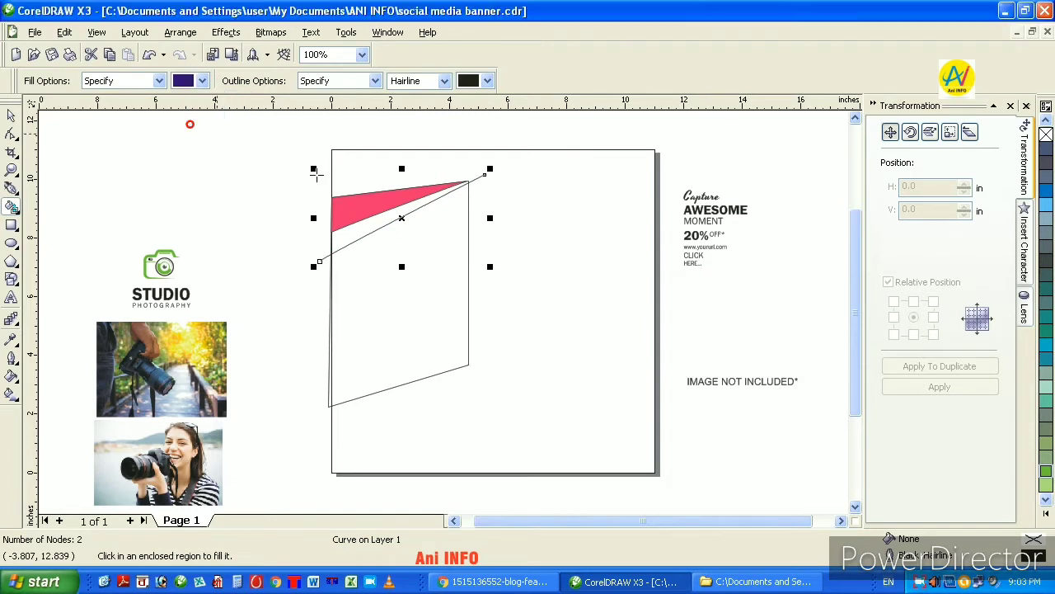
{"action": "left_click", "coordinate": [352, 223]}
Step: Delete the diagonal construction line crossing the upper part of the outline
{"action": "left_click", "coordinate": [11, 116]}
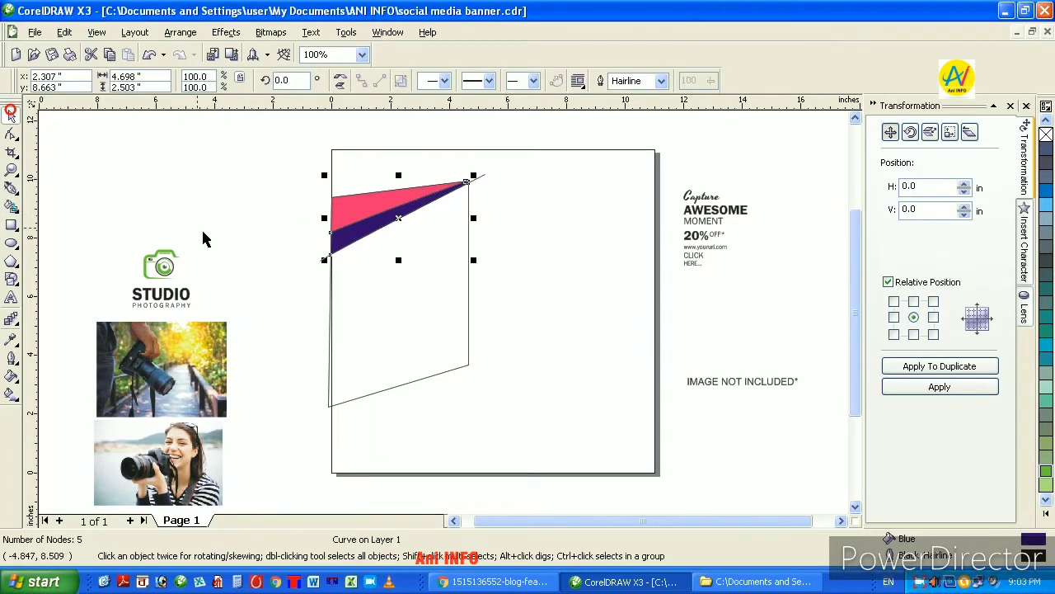
{"action": "left_click", "coordinate": [209, 239]}
{"action": "left_click_drag", "start_coordinate": [480, 177], "coordinate": [530, 241]}
{"action": "right_click", "coordinate": [530, 241]}
{"action": "left_click", "coordinate": [581, 348]}
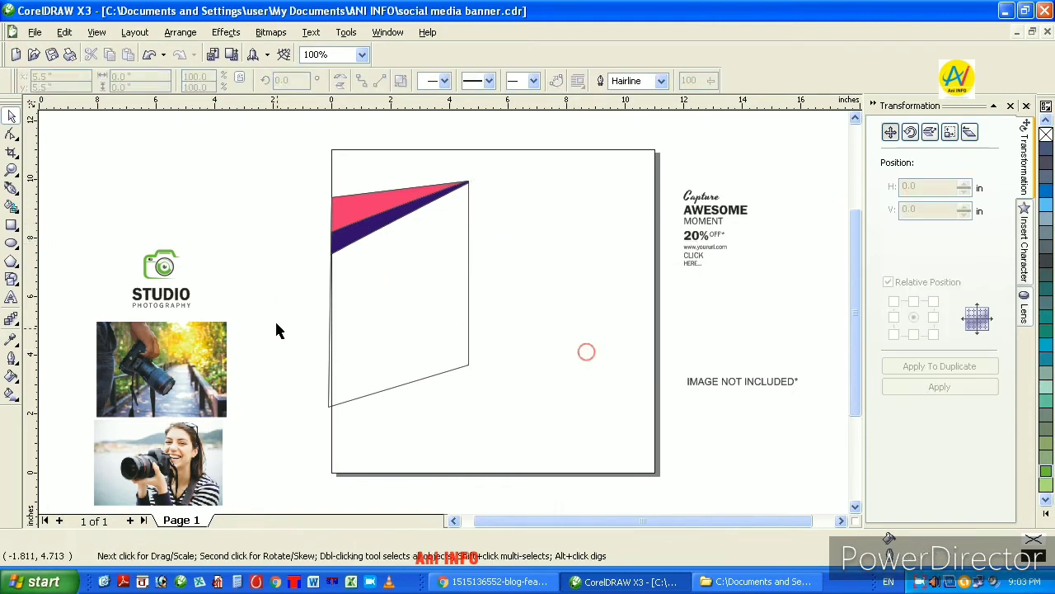
Step: PowerClip the photo of the hand holding a camera on the boardwalk inside the four-sided outline
{"action": "left_click", "coordinate": [286, 292]}
{"action": "left_click", "coordinate": [373, 333]}
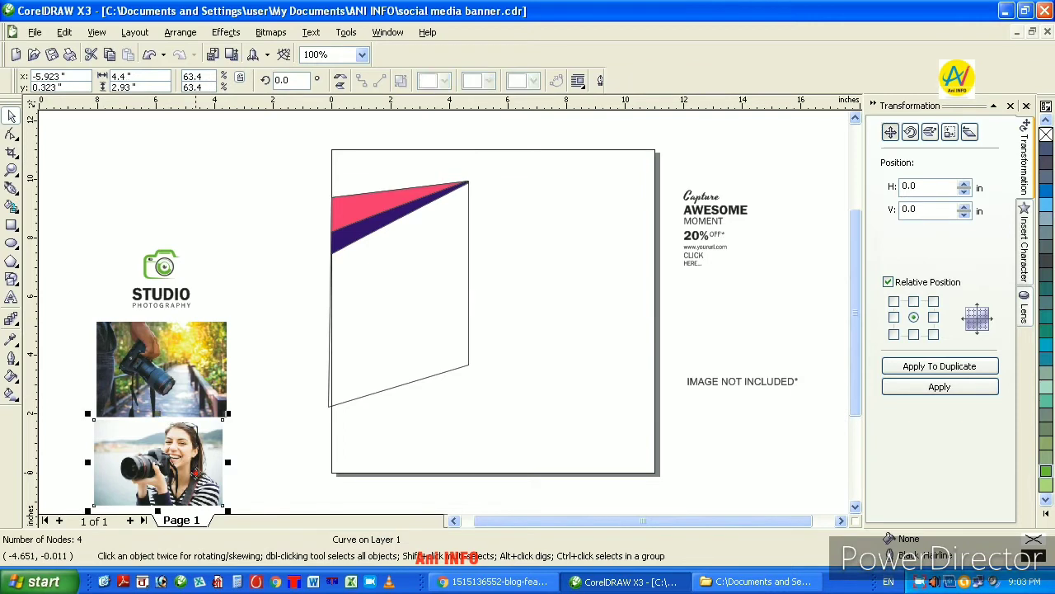
{"action": "left_click", "coordinate": [198, 478]}
{"action": "left_click", "coordinate": [207, 410]}
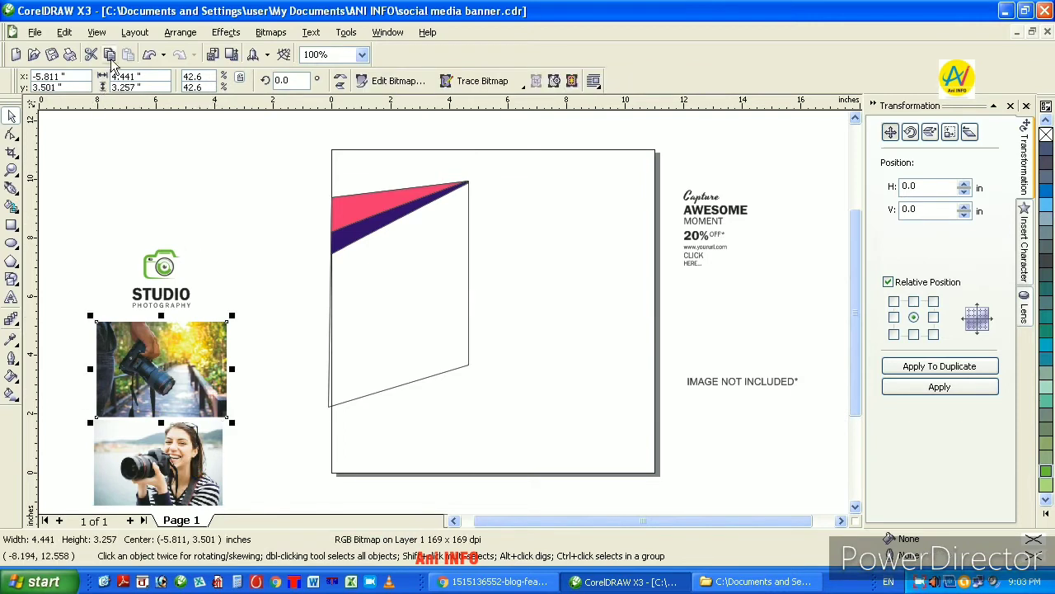
{"action": "left_click", "coordinate": [225, 33]}
{"action": "mouse_move", "coordinate": [257, 247]}
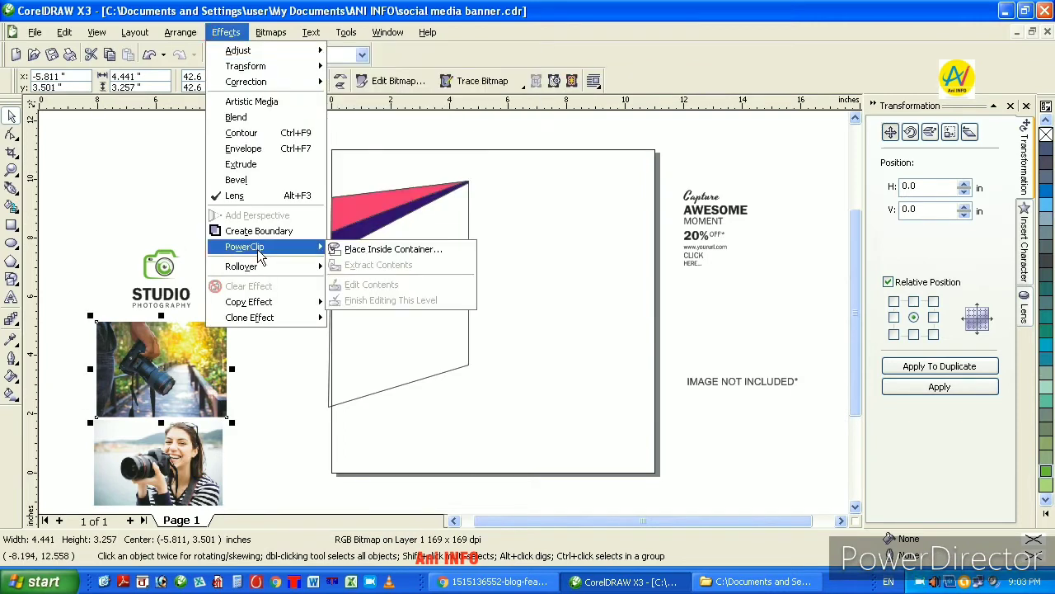
{"action": "left_click", "coordinate": [374, 250]}
{"action": "left_click", "coordinate": [370, 266]}
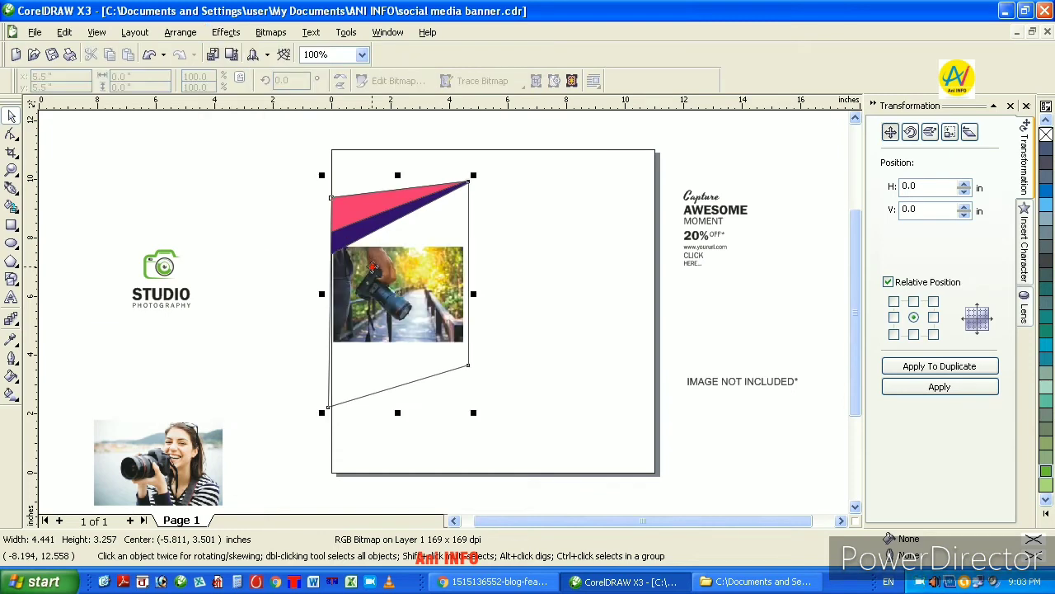
Step: Edit the PowerClip contents, enlarge the photo from its center to about 8.1 by 5.9 in, and finish editing
{"action": "left_click", "coordinate": [420, 273], "text": "ctrl"}
{"action": "left_click", "coordinate": [435, 303]}
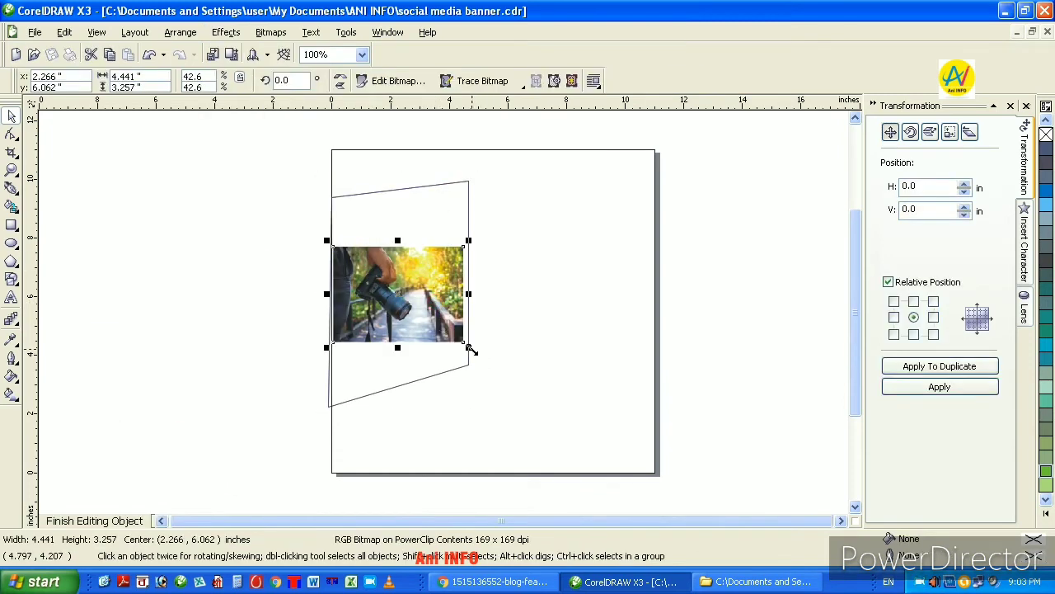
{"action": "left_click_drag", "start_coordinate": [469, 348], "coordinate": [528, 445]}
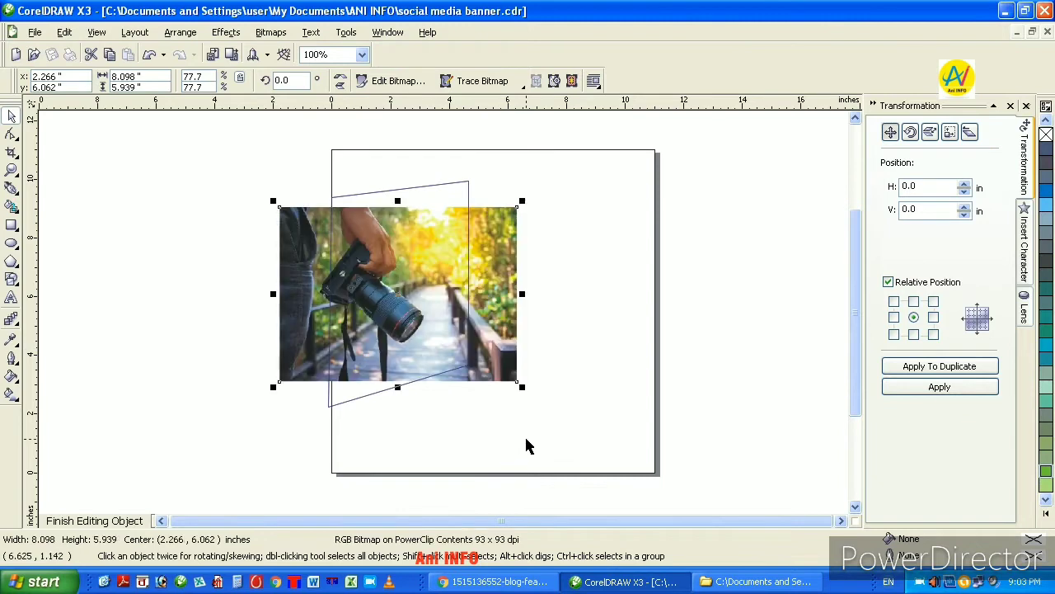
{"action": "left_click", "coordinate": [238, 165], "text": "ctrl"}
Step: Remove the outlines from the magenta and dark blue wedges
{"action": "left_click_drag", "start_coordinate": [286, 158], "coordinate": [494, 280]}
{"action": "left_click", "coordinate": [11, 357]}
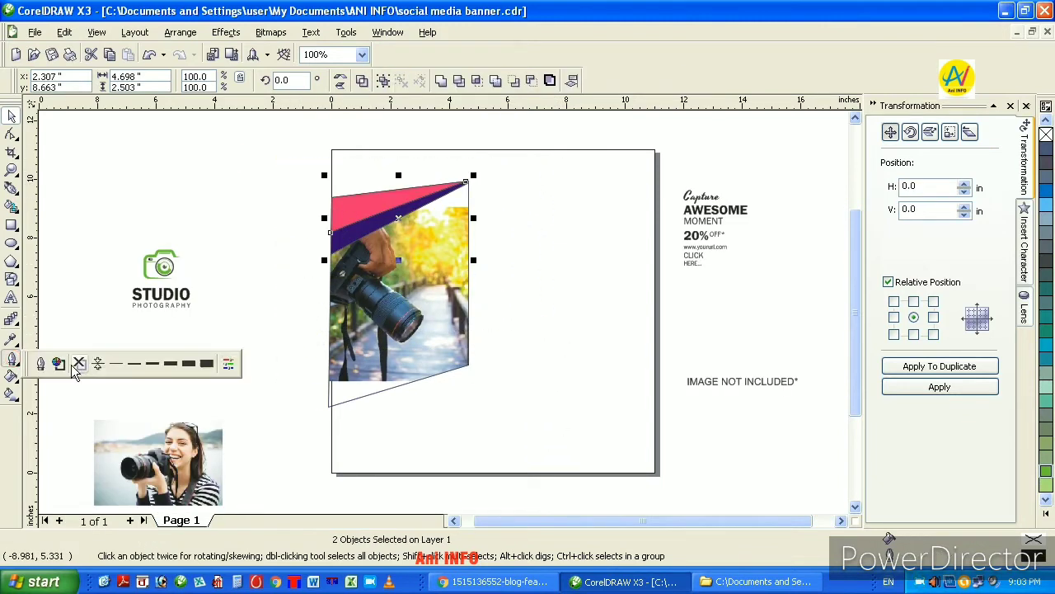
{"action": "left_click", "coordinate": [73, 366]}
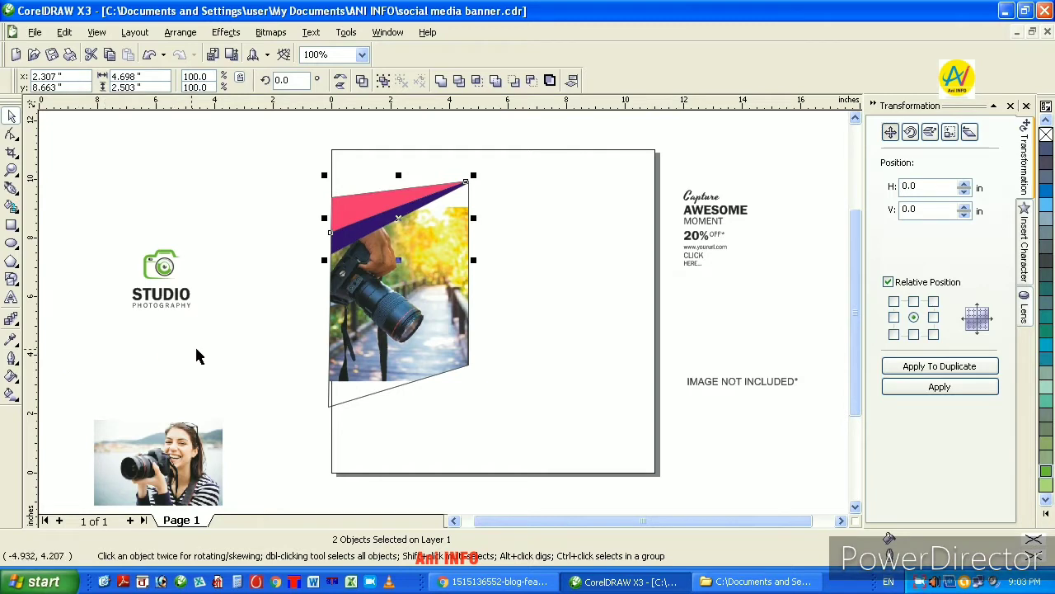
Step: Cut the two coloured wedges and paste them into the PowerClip contents above the camera photo
{"action": "key", "text": "Delete"}
{"action": "left_click", "coordinate": [397, 268]}
{"action": "left_click", "coordinate": [398, 274], "text": "ctrl"}
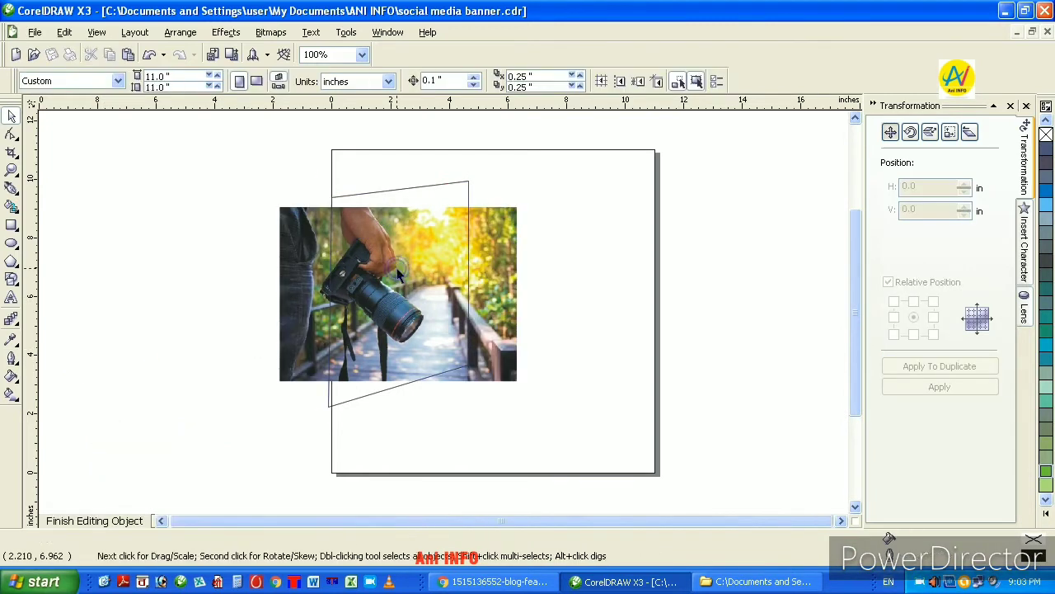
{"action": "key", "text": "ctrl+v"}
{"action": "left_click", "coordinate": [234, 219]}
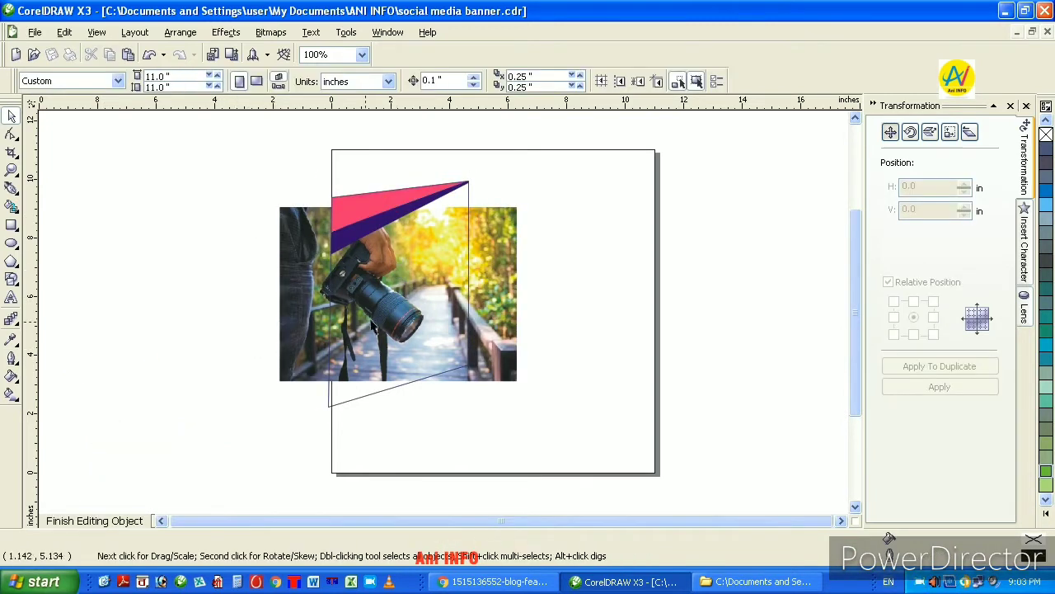
Step: Enlarge the camera photo to about 10.5 by 7.7 in so it fills the frame, and finish editing the PowerClip
{"action": "left_click", "coordinate": [501, 256]}
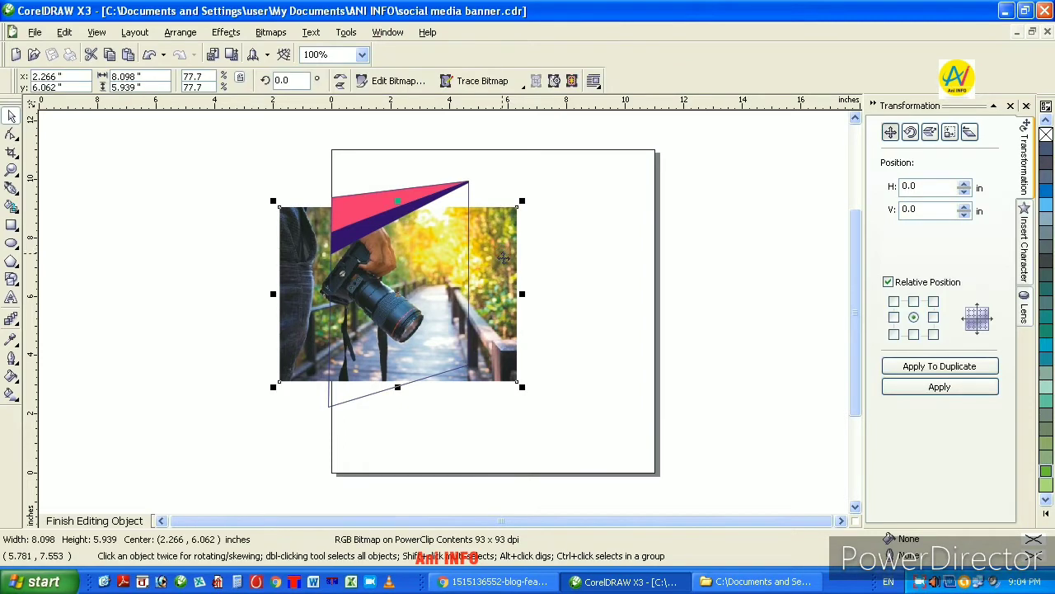
{"action": "left_click_drag", "start_coordinate": [521, 386], "coordinate": [557, 412]}
{"action": "left_click_drag", "start_coordinate": [555, 200], "coordinate": [591, 161]}
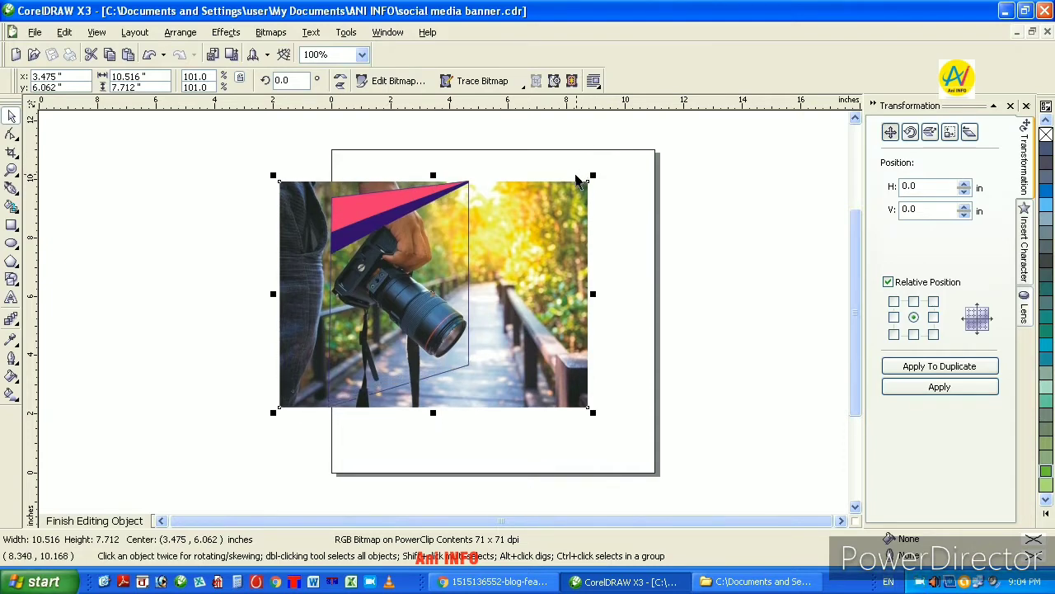
{"action": "left_click", "coordinate": [230, 294]}
{"action": "left_click", "coordinate": [228, 274], "text": "ctrl"}
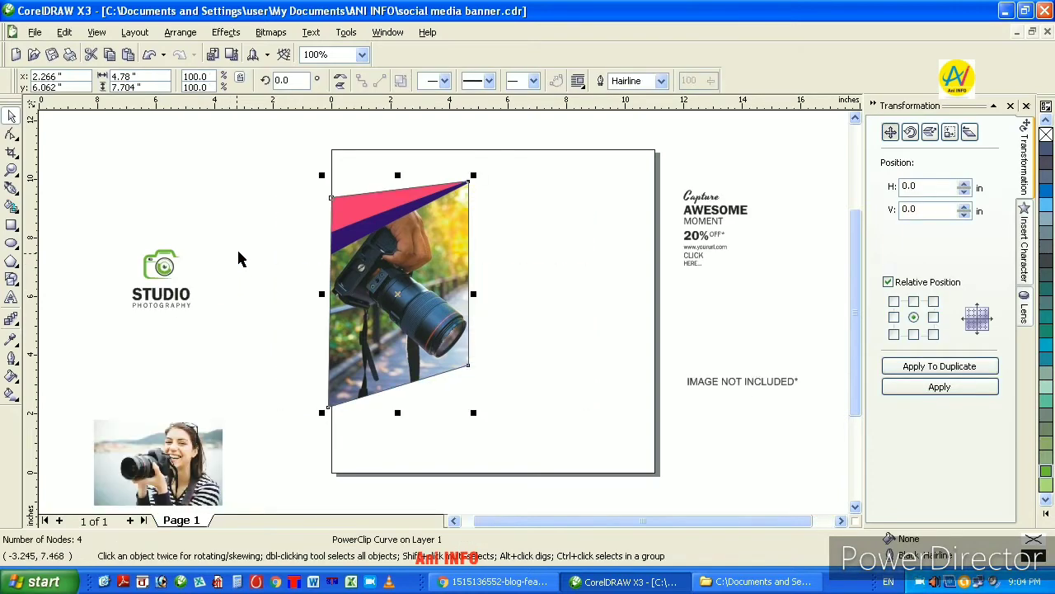
{"action": "left_click", "coordinate": [253, 207]}
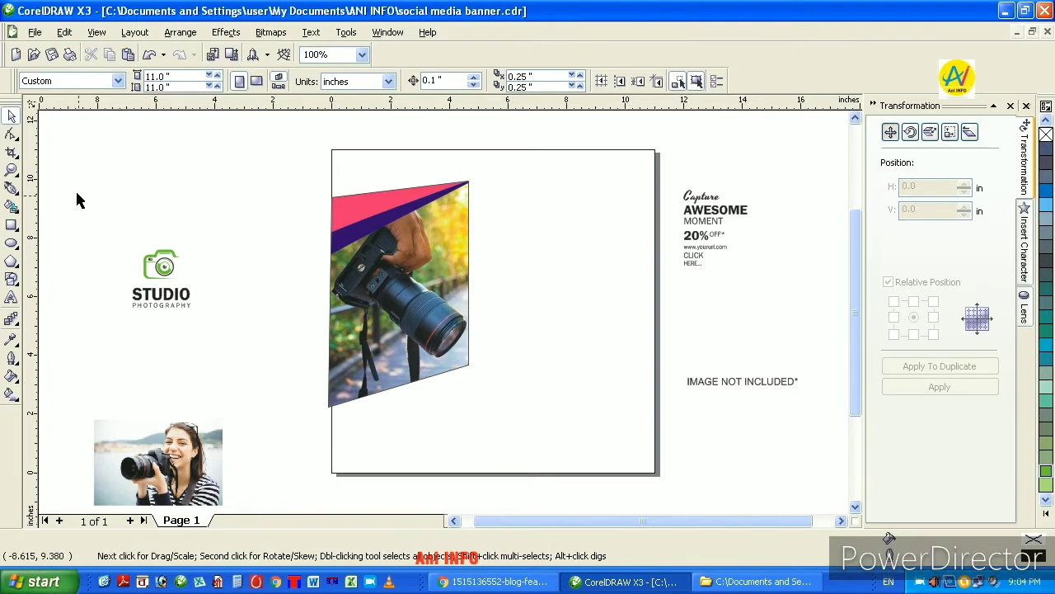
Step: Draw a closed five-sided shape about 10 by 5.5 in over the page's lower right, extending past the right edge
{"action": "left_click", "coordinate": [11, 189]}
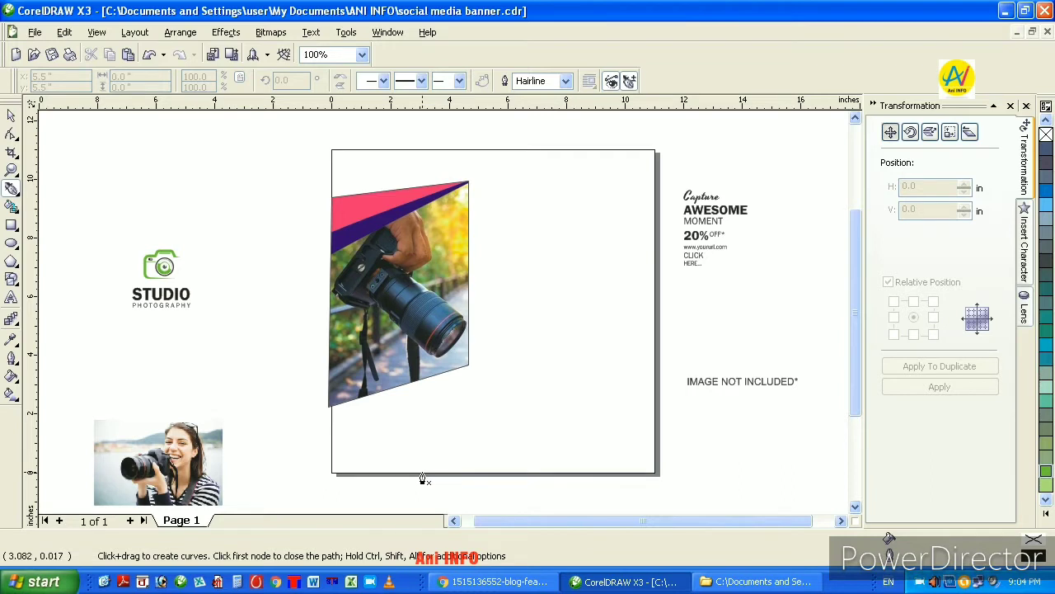
{"action": "left_click", "coordinate": [653, 319]}
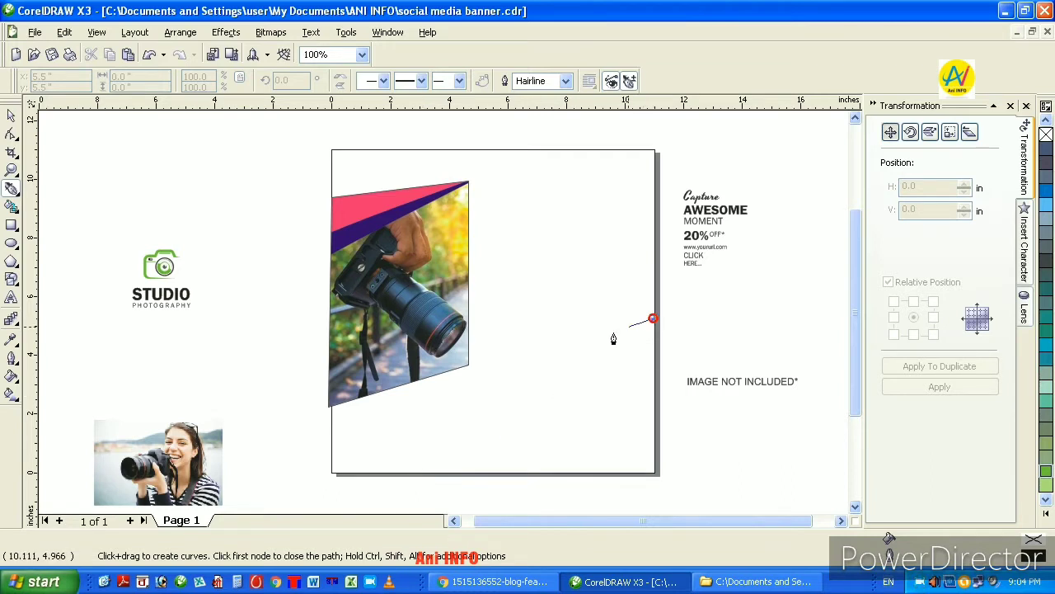
{"action": "left_click", "coordinate": [393, 403]}
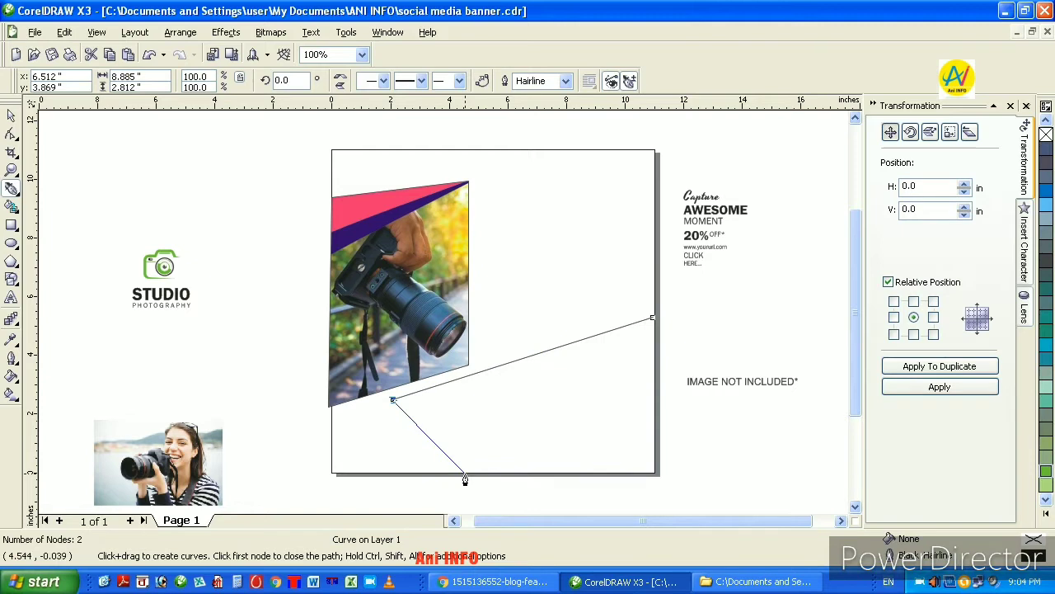
{"action": "left_click", "coordinate": [465, 475]}
{"action": "left_click", "coordinate": [686, 473]}
{"action": "left_click", "coordinate": [675, 315]}
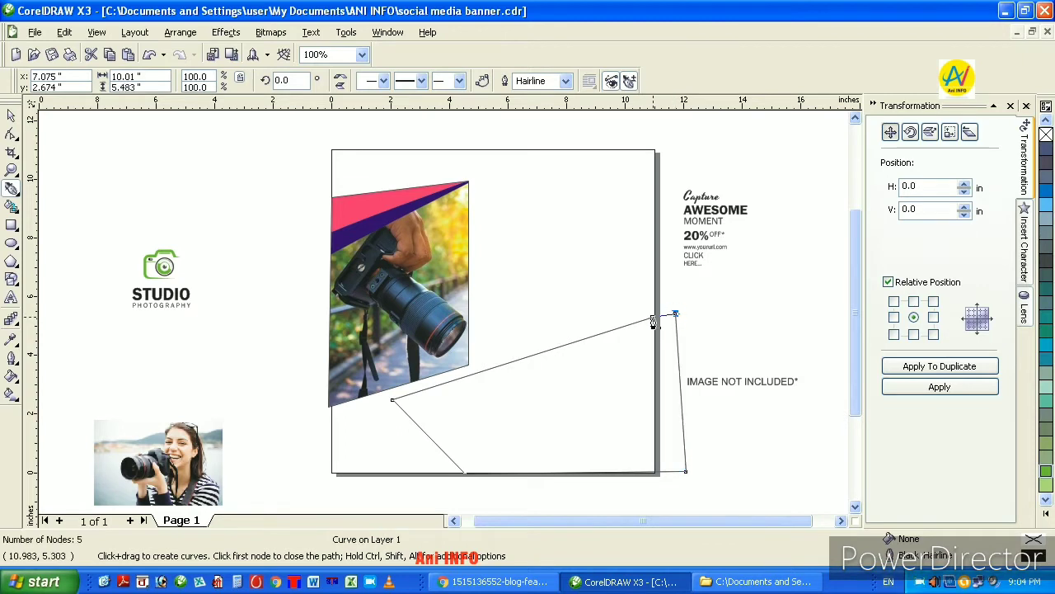
{"action": "left_click", "coordinate": [652, 318]}
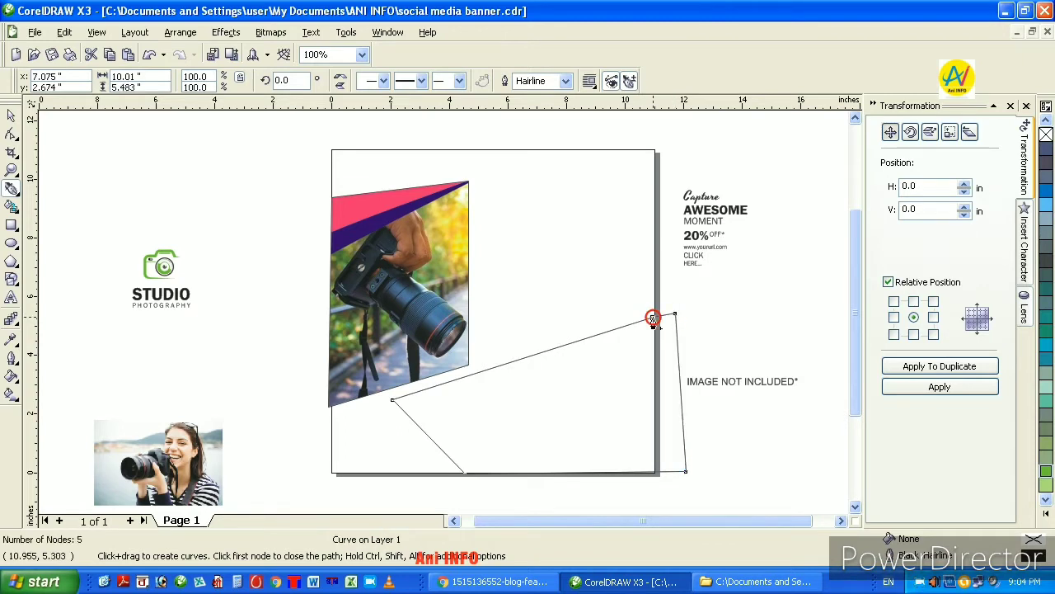
{"action": "left_click", "coordinate": [9, 116]}
Step: Draw a diagonal line about 6.3 by 3.1 in from the five-sided shape's left corner to below the page's bottom edge
{"action": "left_click", "coordinate": [11, 189]}
{"action": "left_click", "coordinate": [390, 401]}
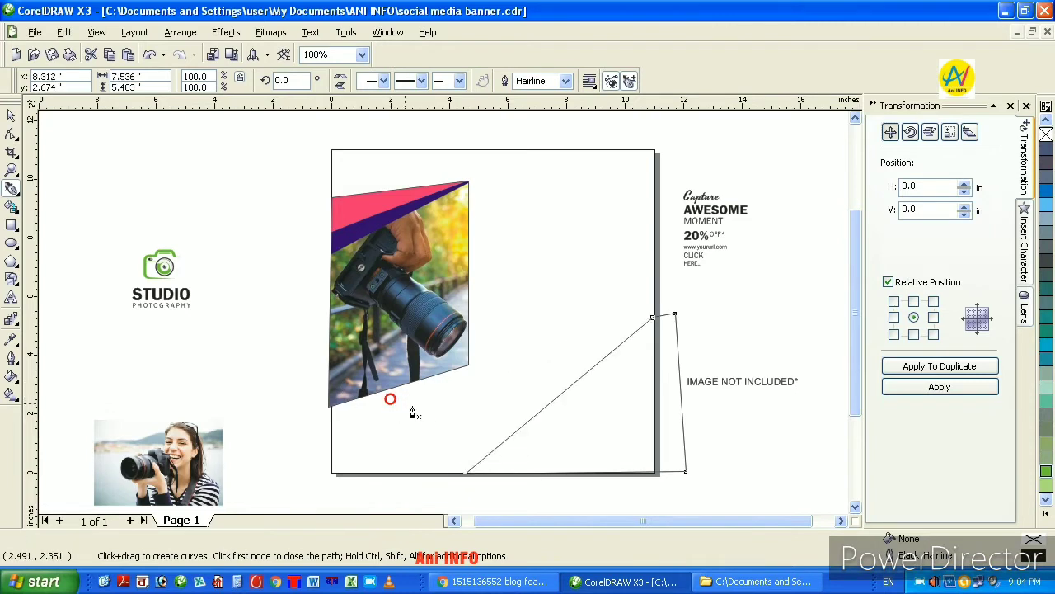
{"action": "left_click", "coordinate": [391, 402]}
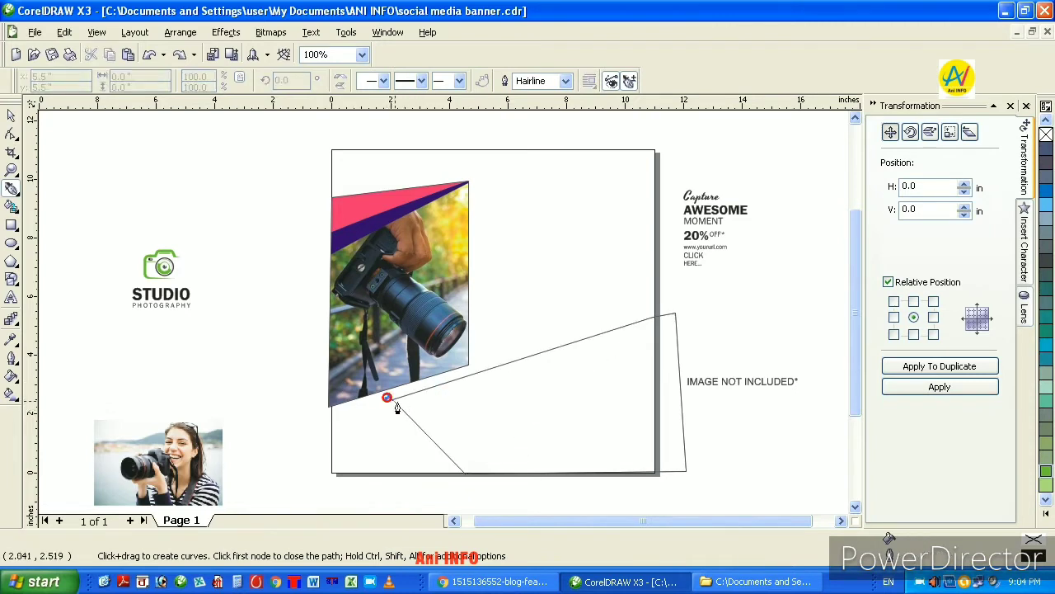
{"action": "left_click", "coordinate": [570, 488]}
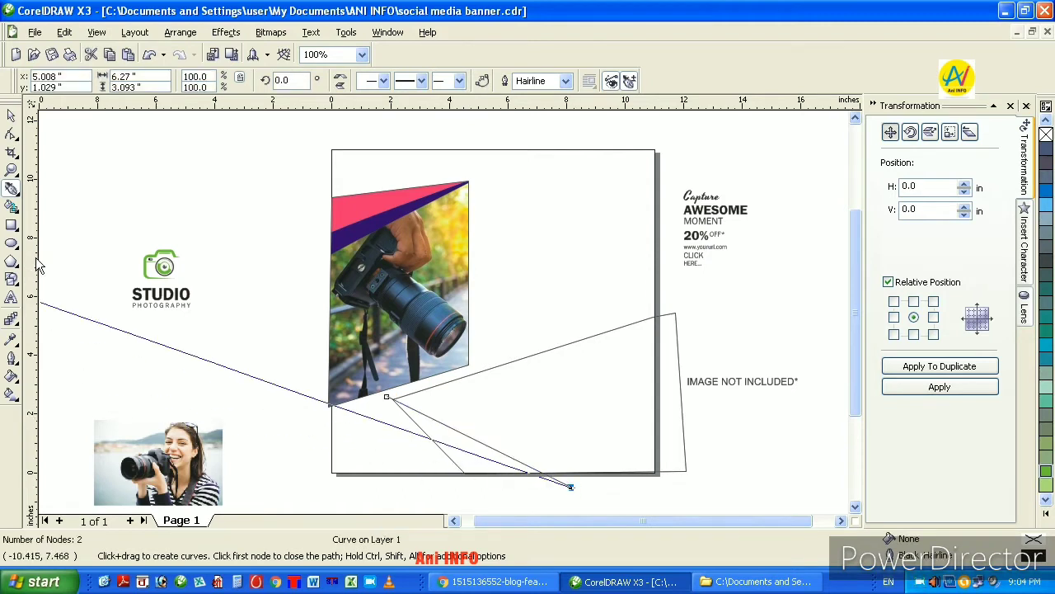
Step: Smart-fill the region below the diagonal line with blue and move the line's lower end to about 8.9 in on the page's bottom edge
{"action": "left_click", "coordinate": [11, 204]}
{"action": "left_click", "coordinate": [453, 445]}
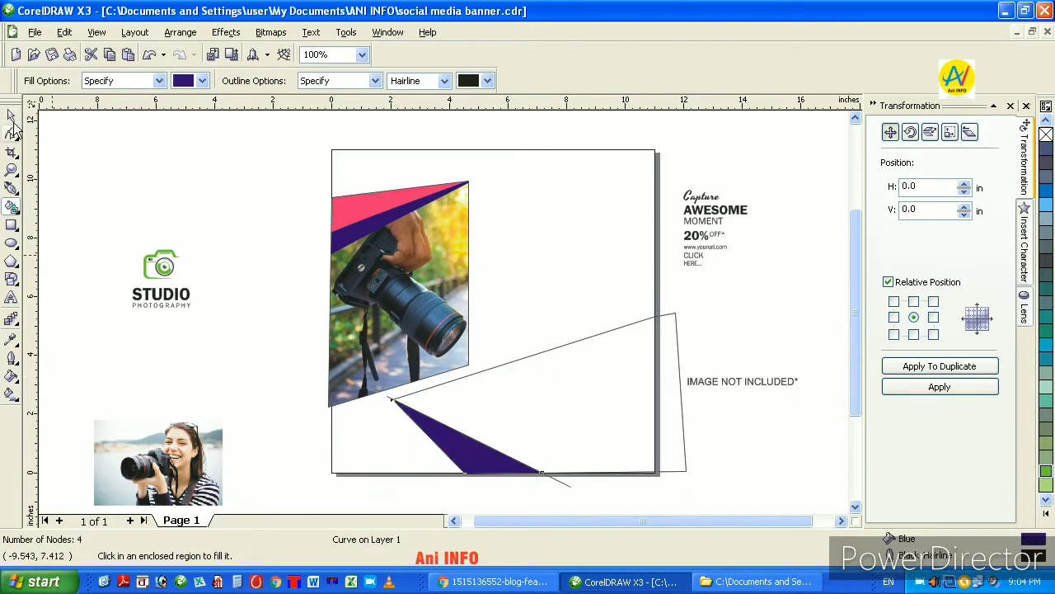
{"action": "left_click", "coordinate": [11, 116]}
{"action": "left_click", "coordinate": [569, 486]}
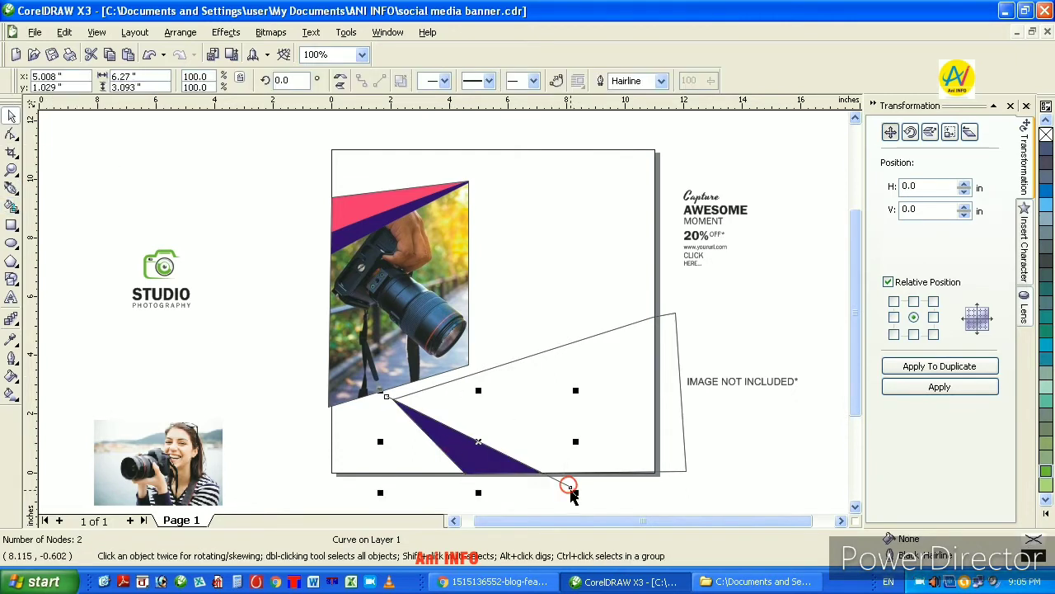
{"action": "left_click", "coordinate": [11, 136]}
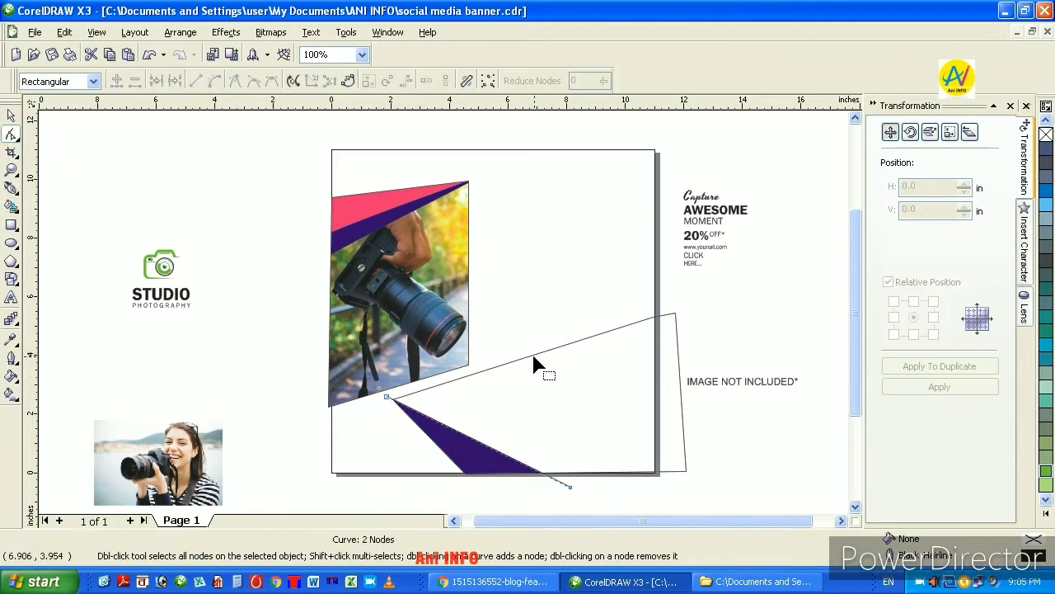
{"action": "left_click_drag", "start_coordinate": [570, 487], "coordinate": [592, 476]}
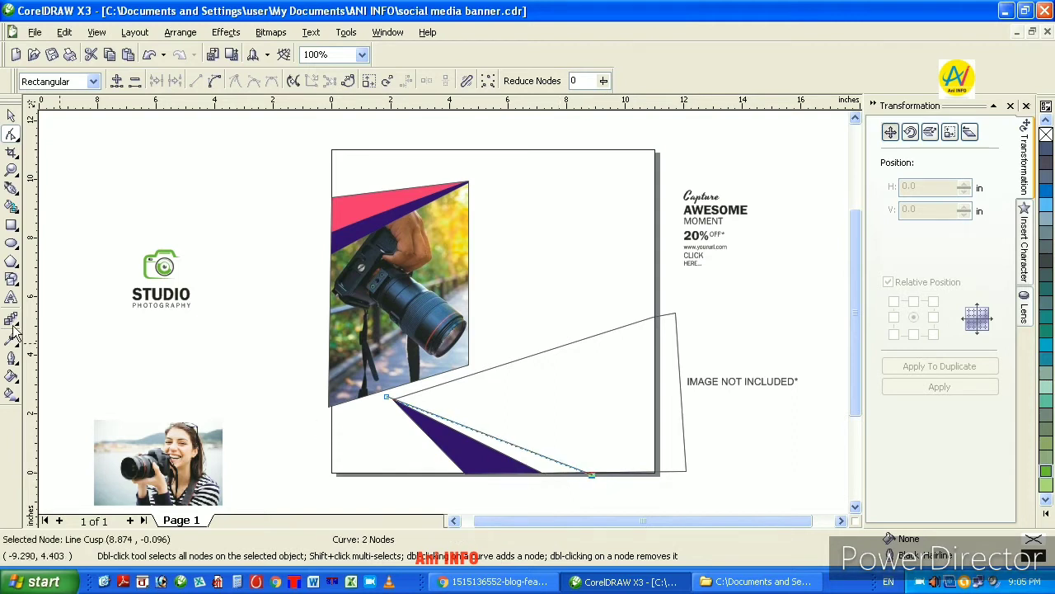
Step: Smart-fill the sliver between the blue wedge and the repositioned diagonal line with blue, and delete the line
{"action": "left_click", "coordinate": [12, 207]}
{"action": "left_click", "coordinate": [540, 463]}
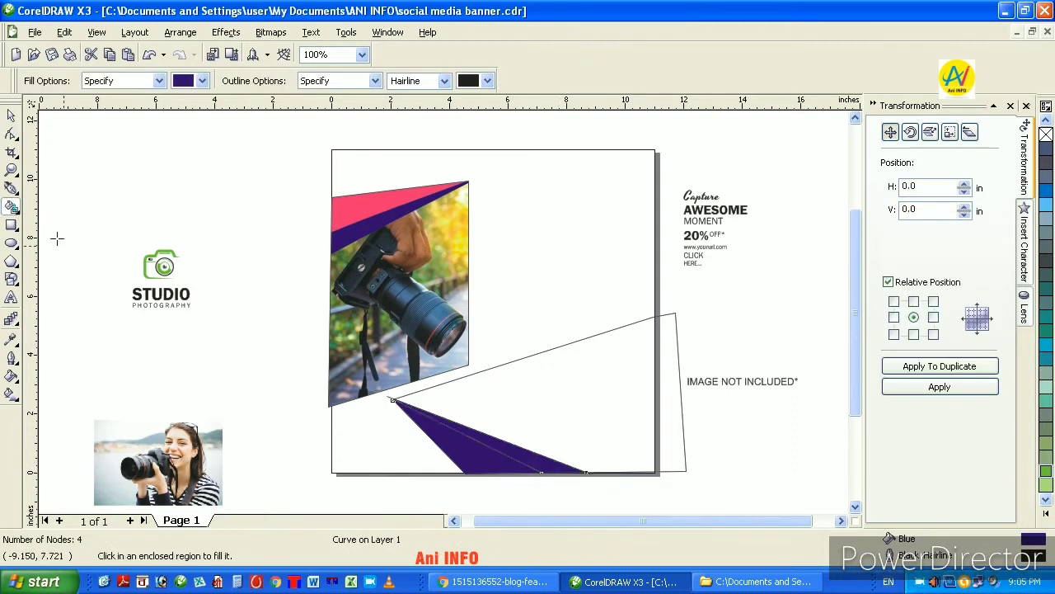
{"action": "left_click", "coordinate": [12, 116]}
{"action": "left_click", "coordinate": [623, 505]}
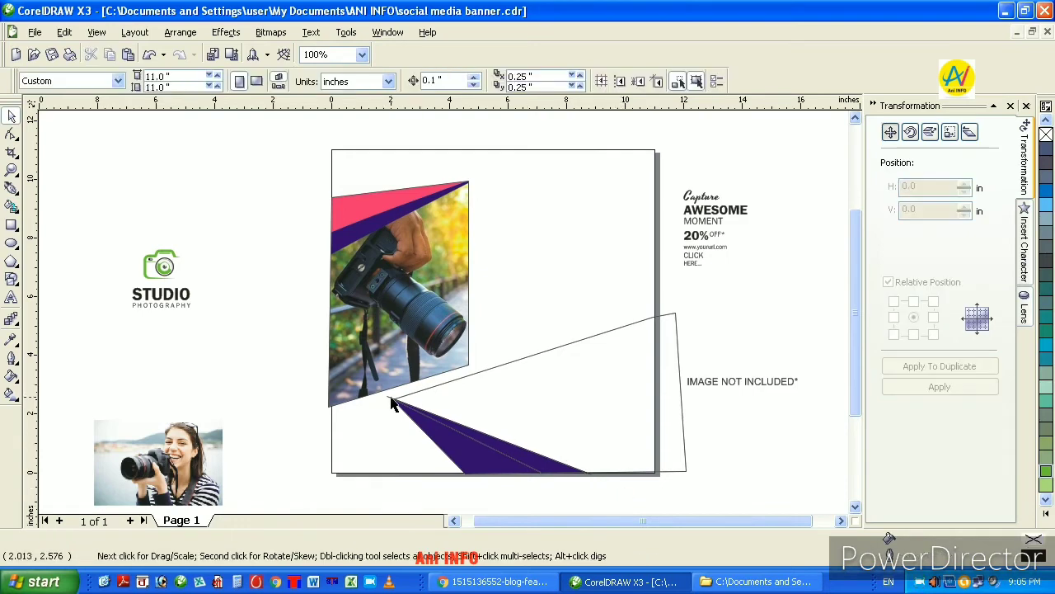
{"action": "left_click_drag", "start_coordinate": [392, 402], "coordinate": [459, 358]}
{"action": "right_click", "coordinate": [459, 357]}
{"action": "mouse_move", "coordinate": [530, 260]}
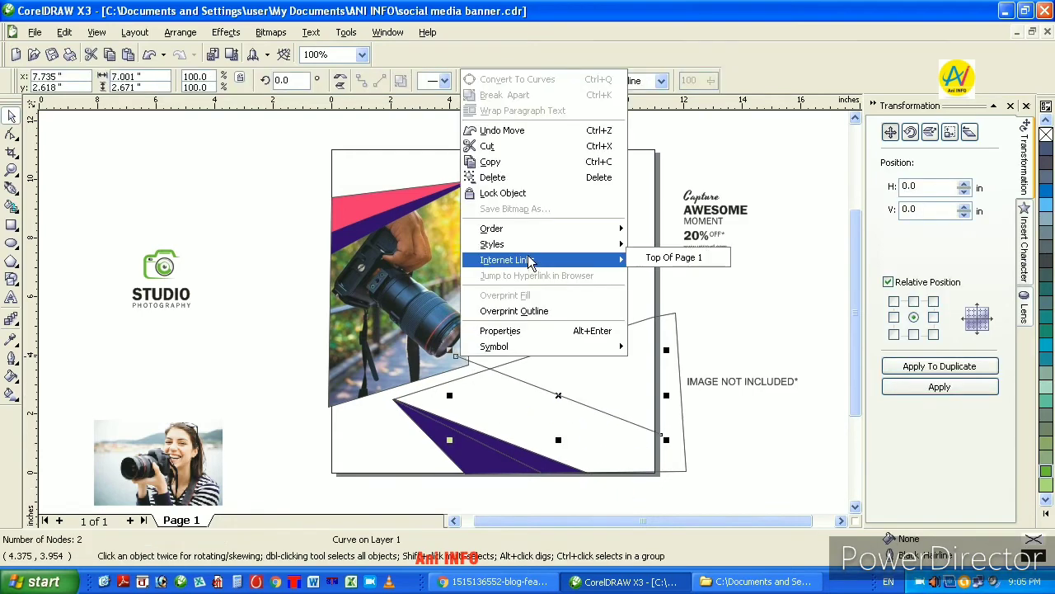
{"action": "left_click", "coordinate": [495, 178]}
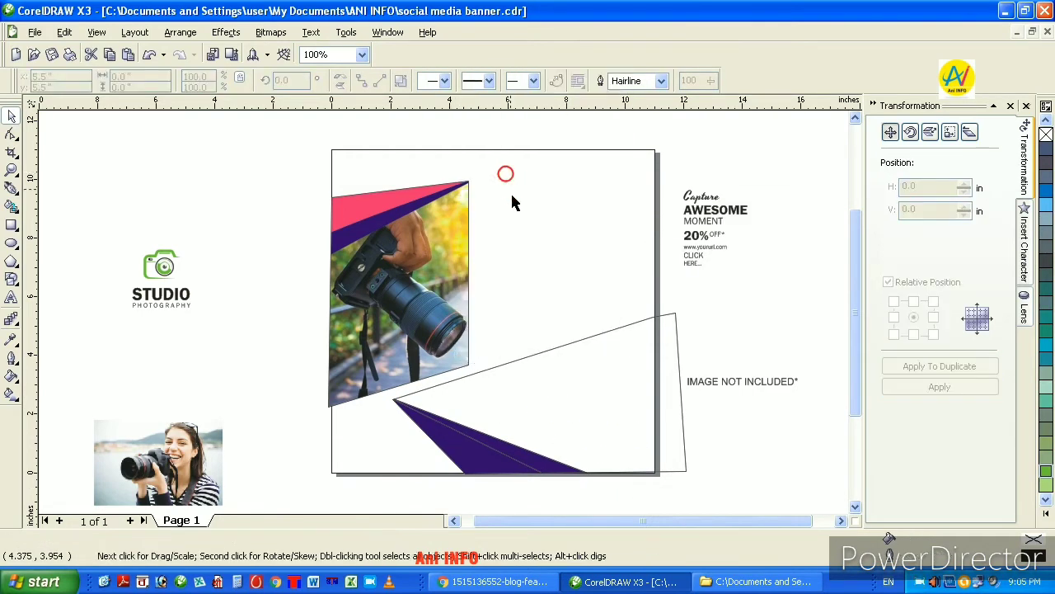
{"action": "left_click", "coordinate": [580, 378]}
{"action": "left_click", "coordinate": [150, 453]}
{"action": "left_click", "coordinate": [224, 31]}
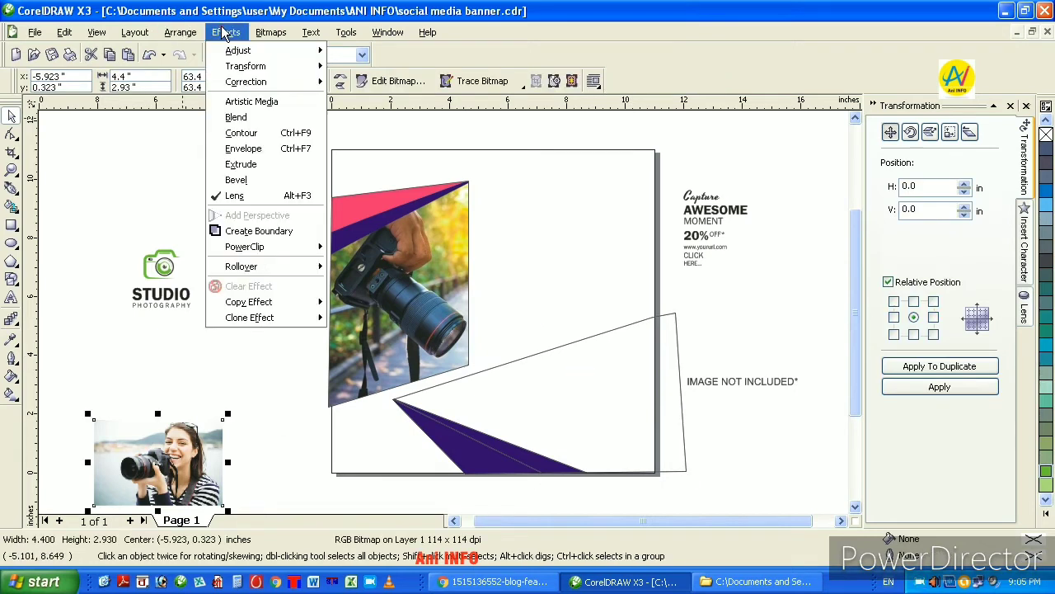
{"action": "mouse_move", "coordinate": [284, 248]}
{"action": "left_click", "coordinate": [387, 239]}
{"action": "left_click", "coordinate": [284, 248]}
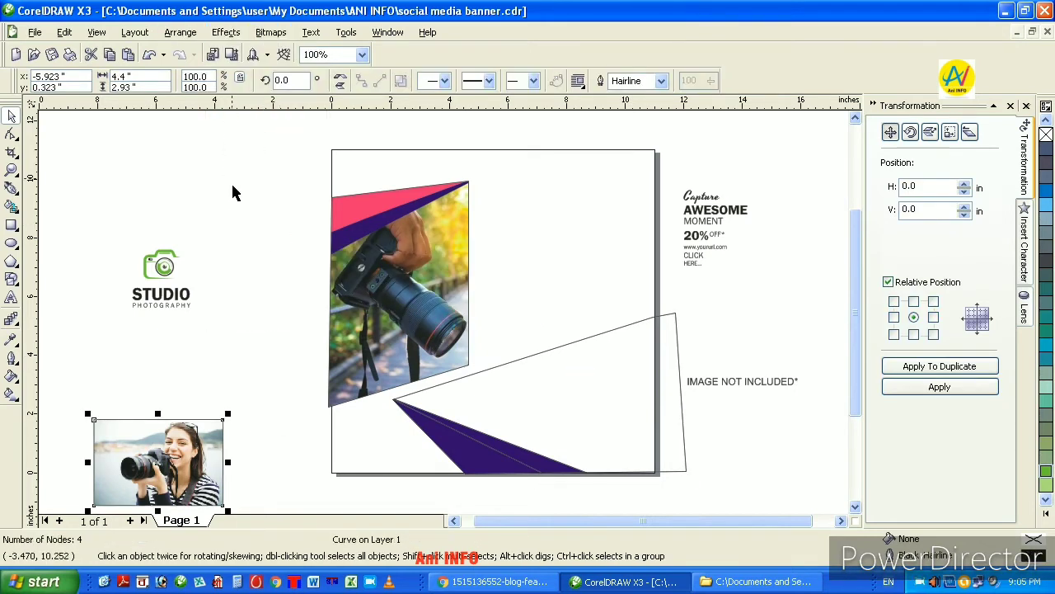
{"action": "left_click", "coordinate": [253, 250]}
{"action": "left_click_drag", "start_coordinate": [183, 427], "coordinate": [203, 335]}
{"action": "key", "text": "ctrl+z"}
{"action": "key", "text": "ctrl+z"}
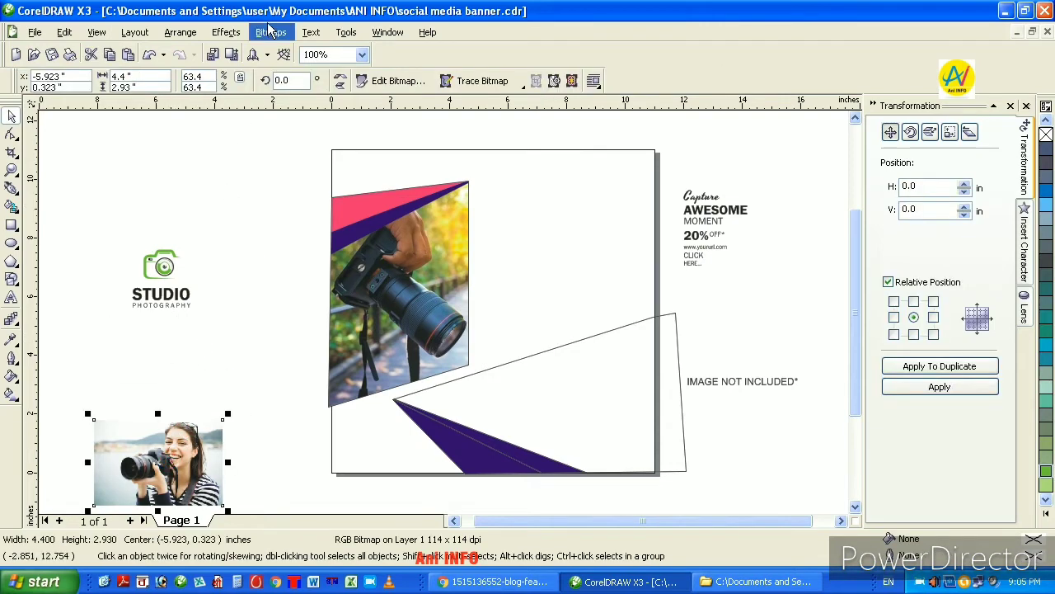
Step: PowerClip the photo of the woman with the camera inside the five-sided shape over the page's lower right
{"action": "left_click", "coordinate": [226, 32]}
{"action": "left_click", "coordinate": [275, 247]}
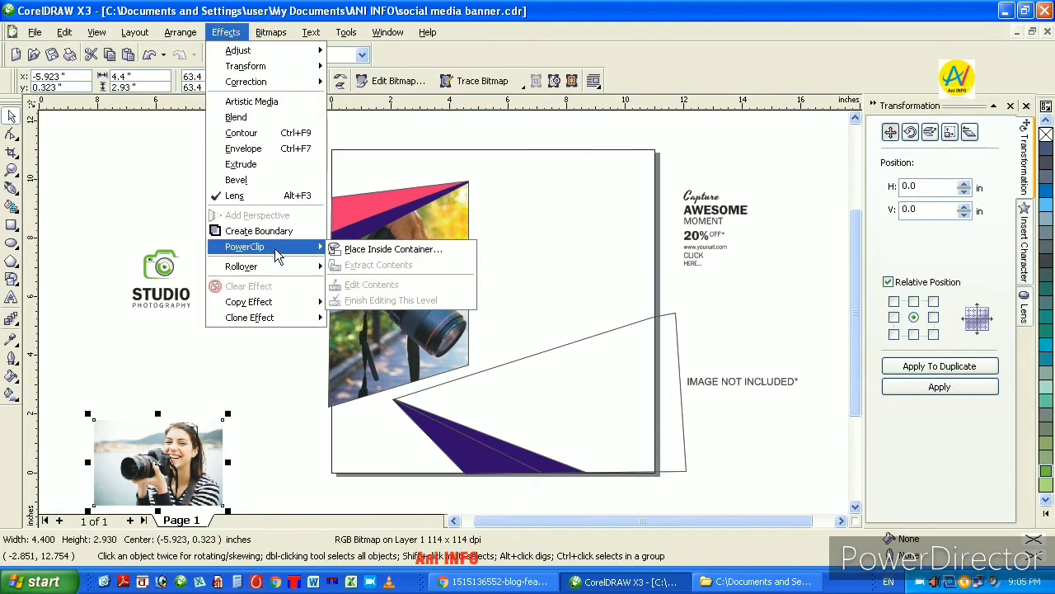
{"action": "left_click", "coordinate": [371, 249]}
{"action": "left_click", "coordinate": [577, 400]}
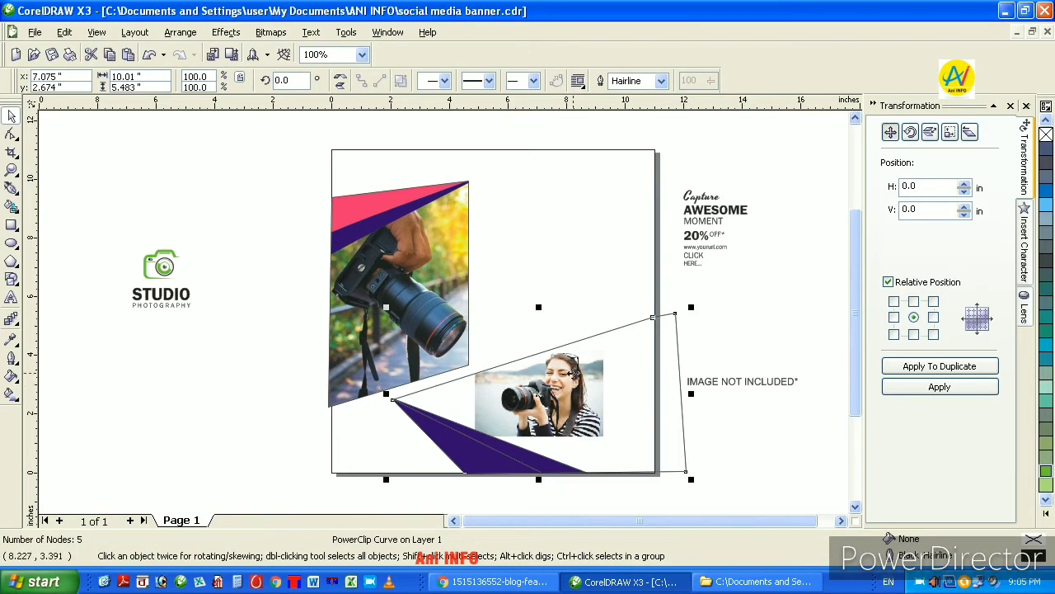
{"action": "left_click", "coordinate": [575, 373], "text": "ctrl"}
{"action": "left_click", "coordinate": [580, 435]}
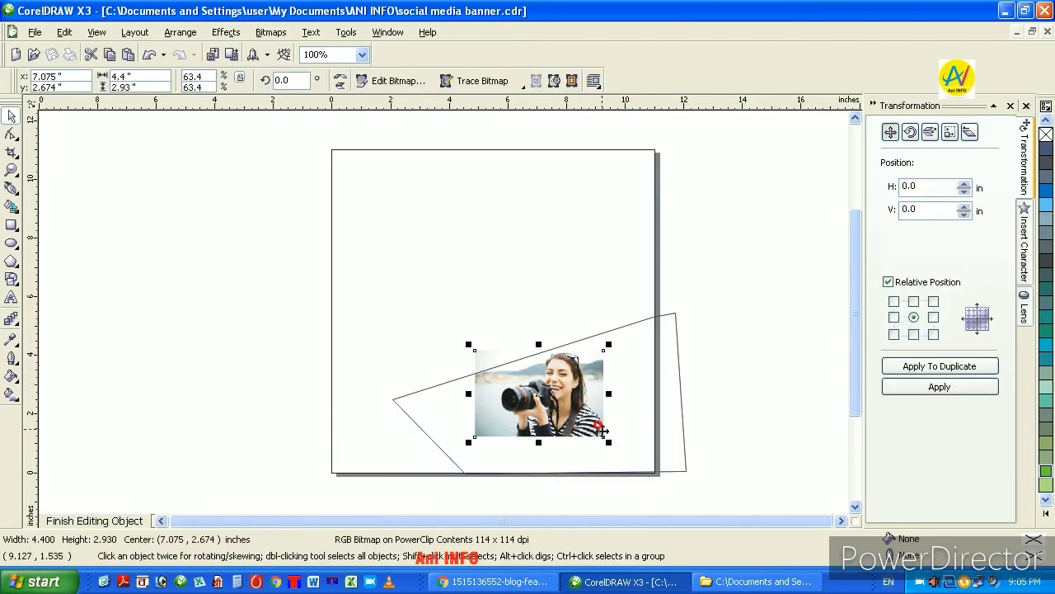
{"action": "left_click", "coordinate": [258, 387], "text": "ctrl"}
Step: Cut the two blue wedges and paste them into the five-sided frame's PowerClip contents
{"action": "left_click_drag", "start_coordinate": [242, 353], "coordinate": [621, 506]}
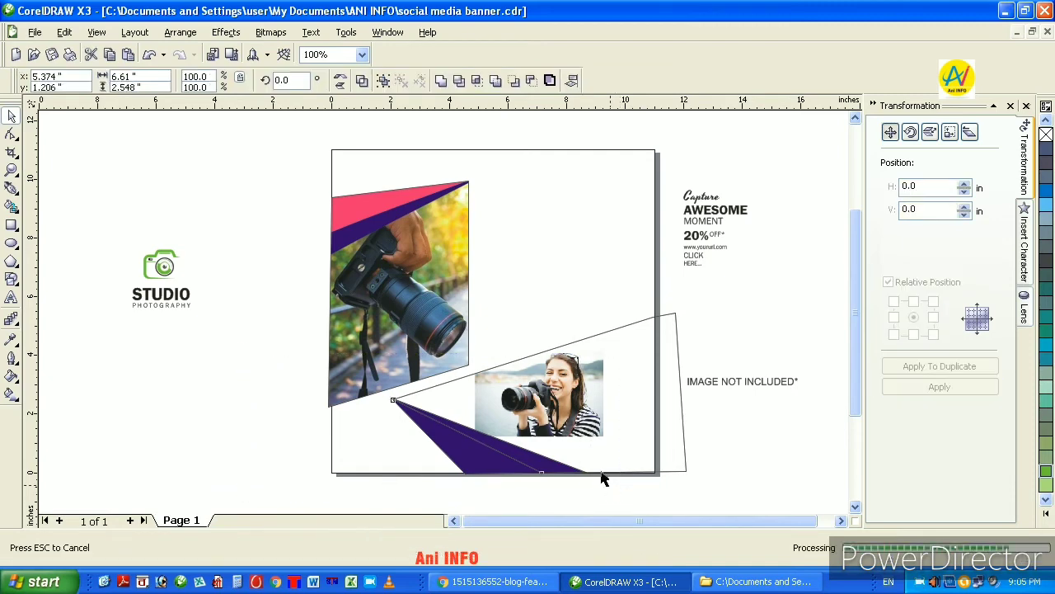
{"action": "key", "text": "Delete"}
{"action": "left_click", "coordinate": [601, 472]}
{"action": "left_click", "coordinate": [577, 401], "text": "ctrl"}
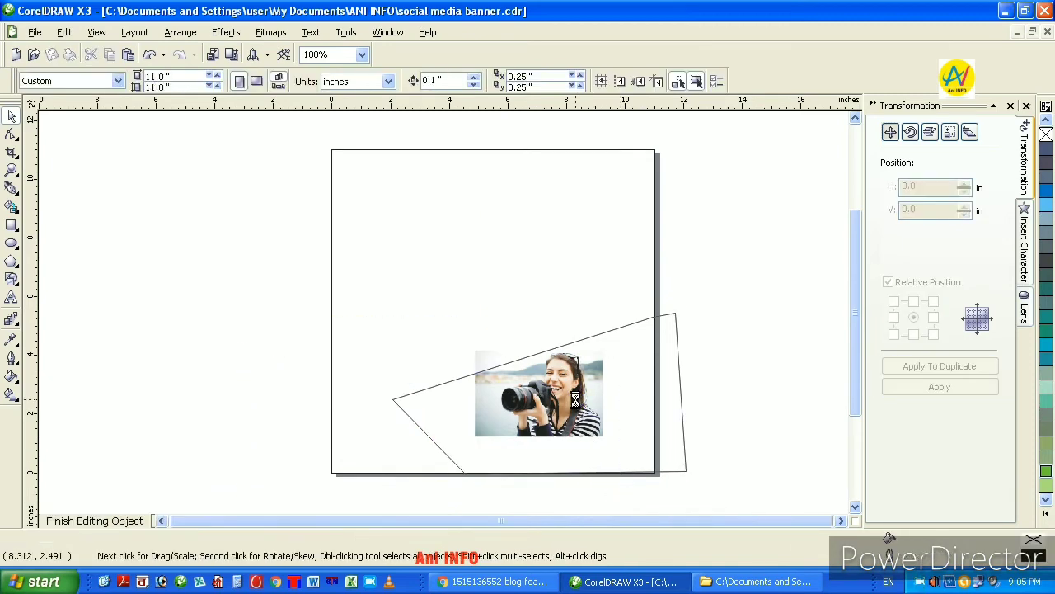
Step: Enlarge the woman's photo inside the PowerClip proportionally to about 11.7 by 7.8 in, covering the five-sided frame
{"action": "left_click", "coordinate": [591, 420]}
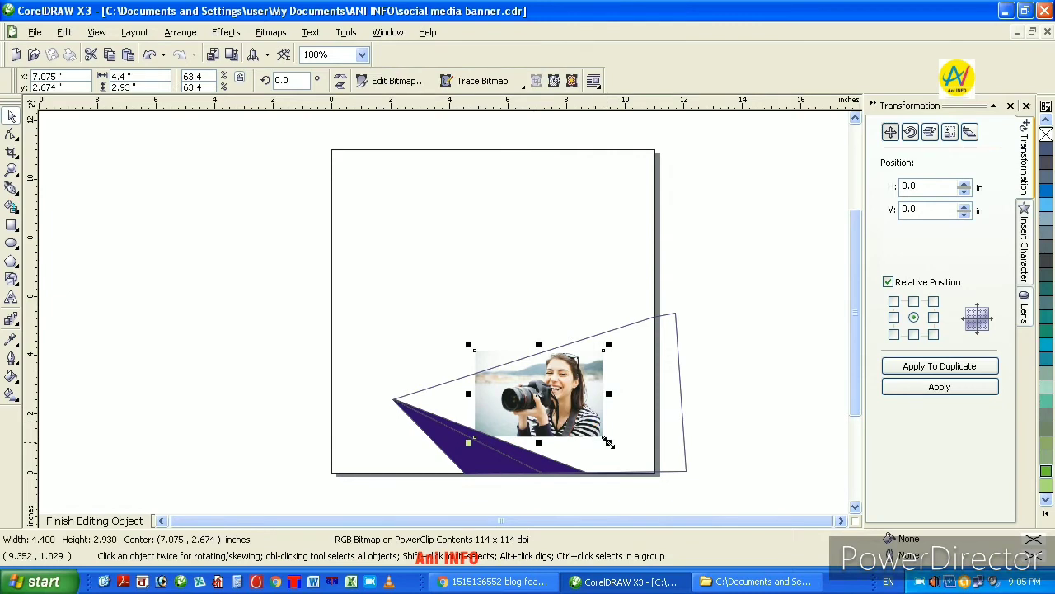
{"action": "left_click_drag", "start_coordinate": [609, 443], "coordinate": [689, 494]}
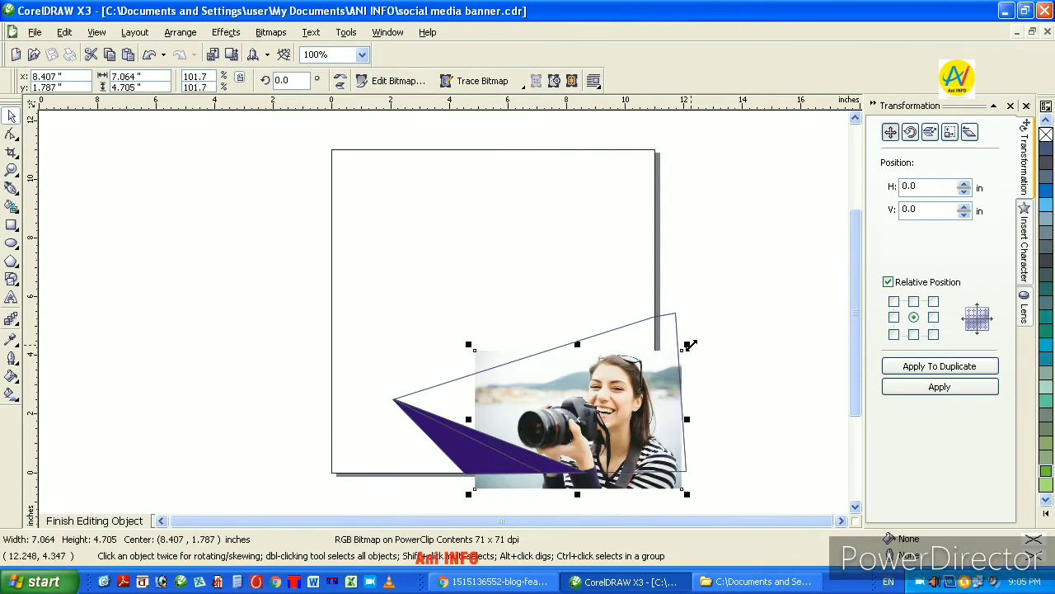
{"action": "left_click_drag", "start_coordinate": [689, 345], "coordinate": [740, 310]}
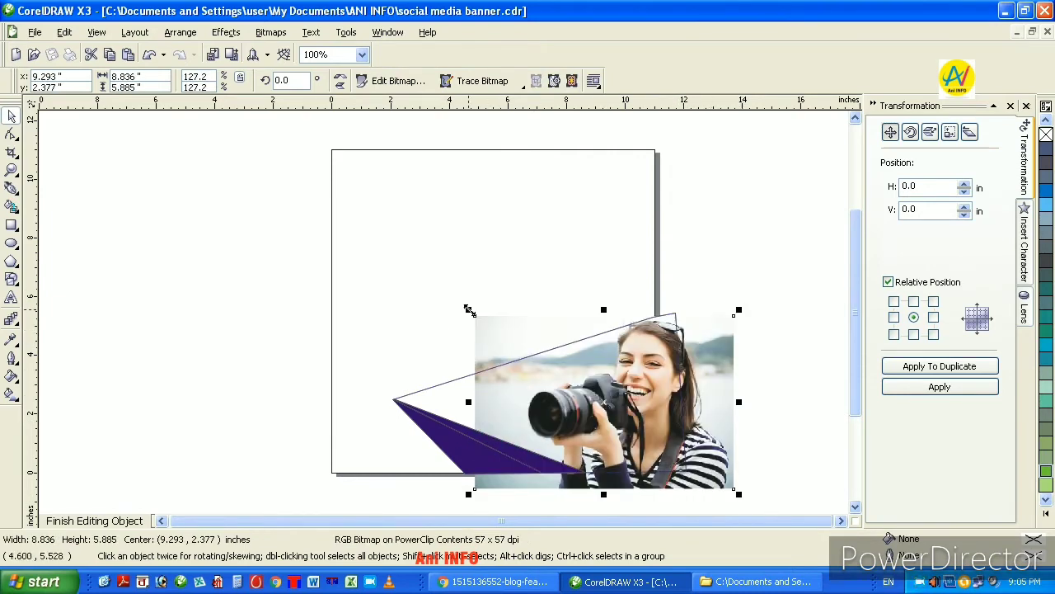
{"action": "left_click_drag", "start_coordinate": [467, 309], "coordinate": [283, 253]}
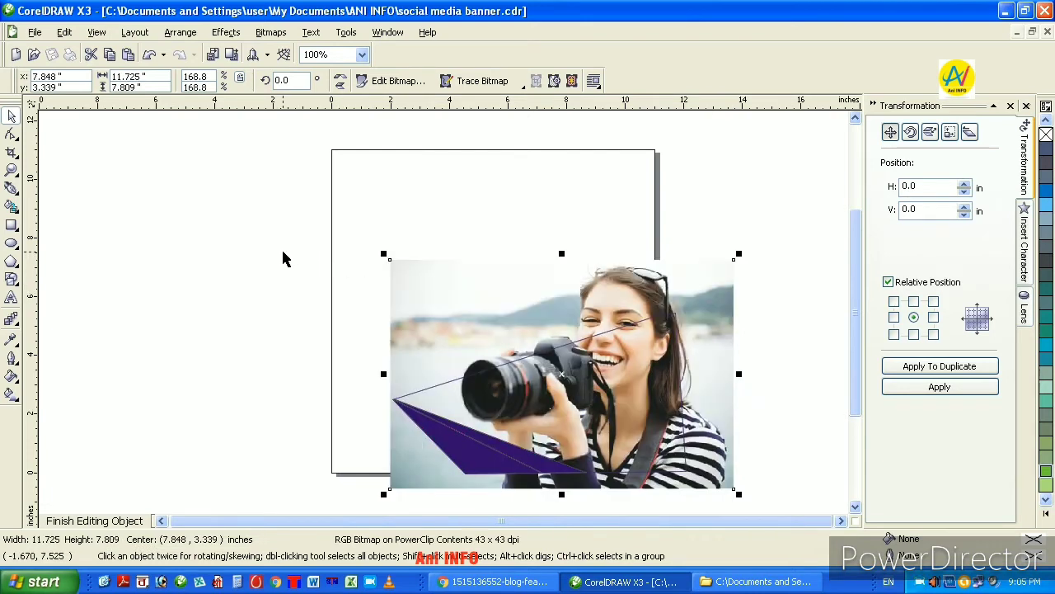
Step: Nudge the woman's photo down and slightly right until its centre is at about 8.0, 1.94 in, and finish editing the PowerClip
{"action": "key", "text": "Down"}
{"action": "key", "text": "Down"}
{"action": "key", "text": "Down"}
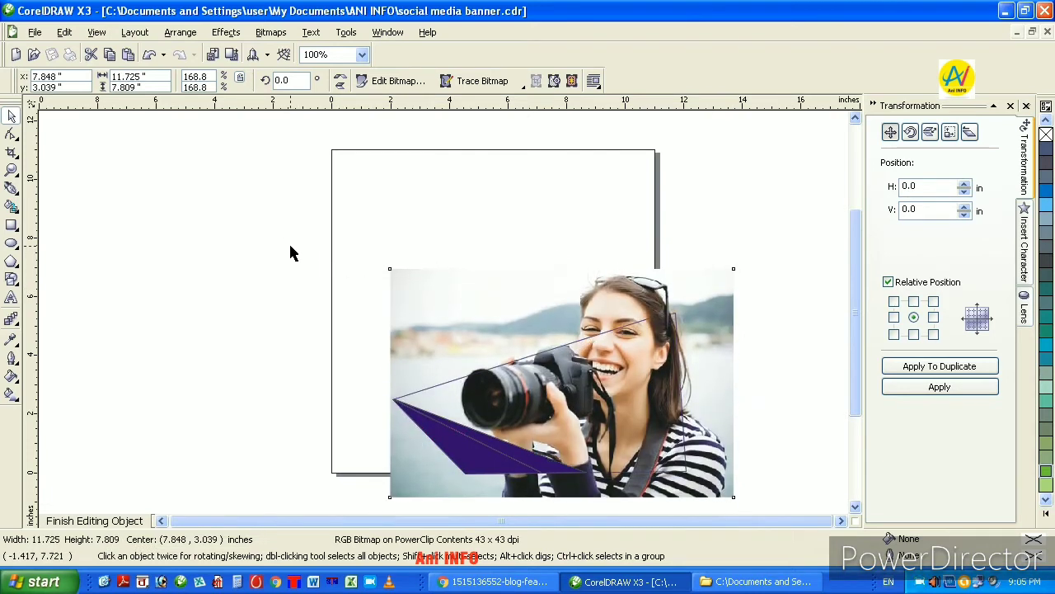
{"action": "key", "text": "Down"}
{"action": "key", "text": "Down"}
{"action": "key", "text": "Down"}
{"action": "key", "text": "Down"}
{"action": "key", "text": "Down"}
{"action": "key", "text": "Down"}
{"action": "key", "text": "Down"}
{"action": "key", "text": "Down"}
{"action": "key", "text": "Down"}
{"action": "key", "text": "Down"}
{"action": "key", "text": "Down"}
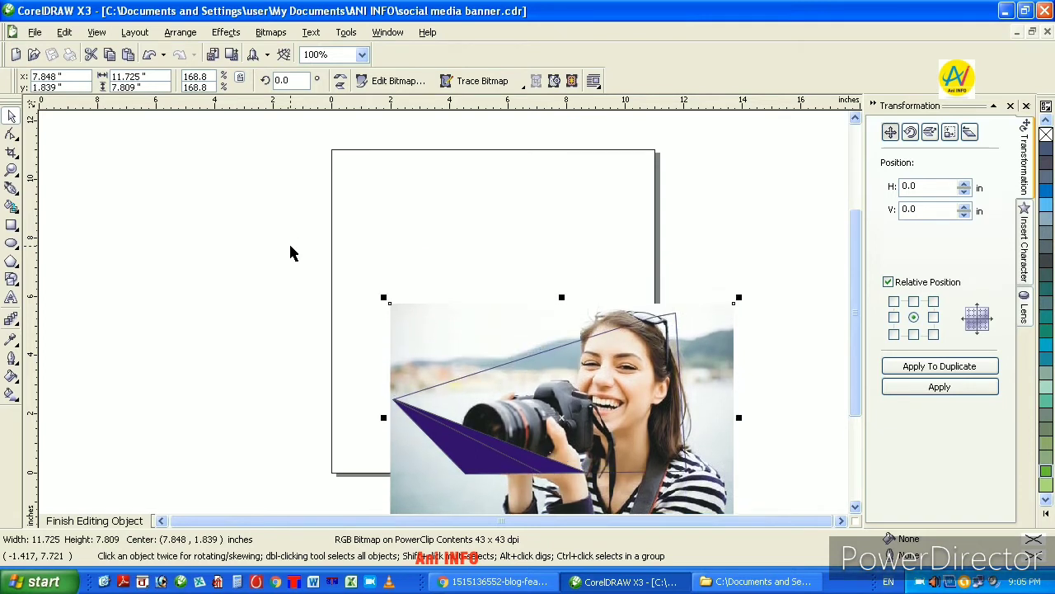
{"action": "key", "text": "Right"}
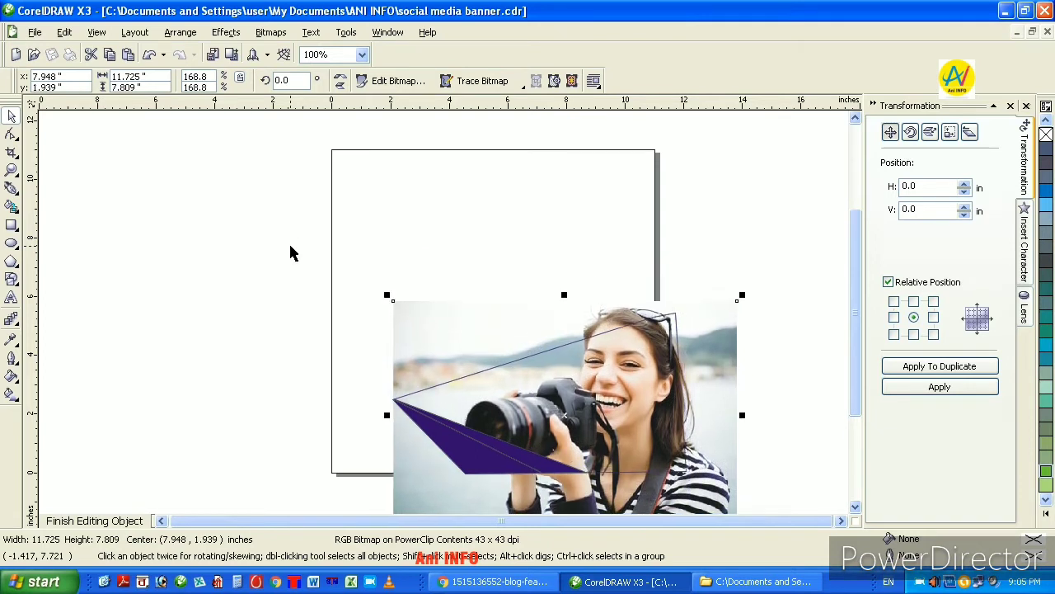
{"action": "key", "text": "Right"}
{"action": "key", "text": "Left"}
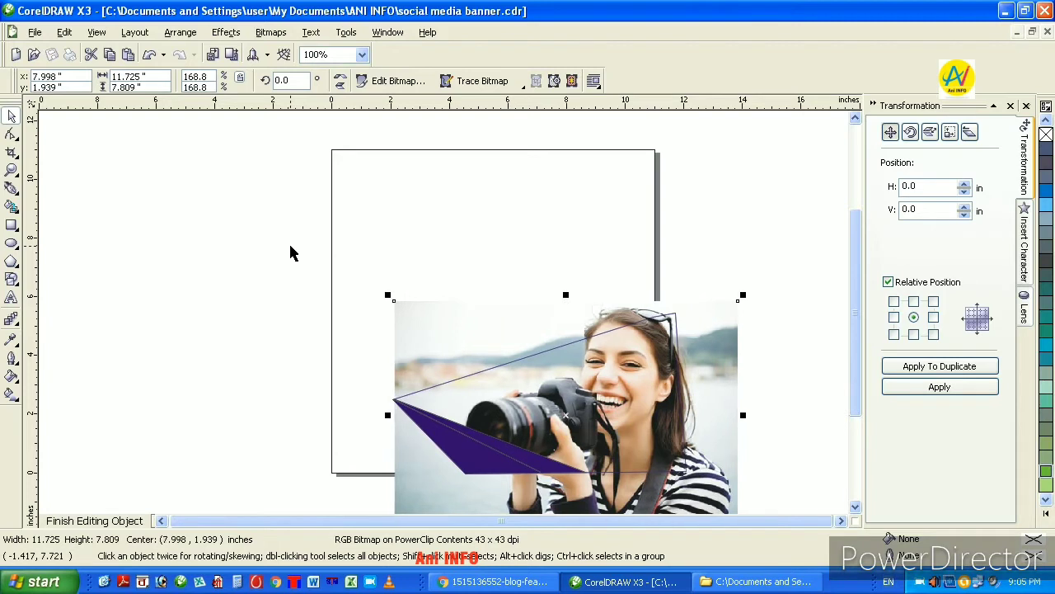
{"action": "left_click", "coordinate": [855, 506]}
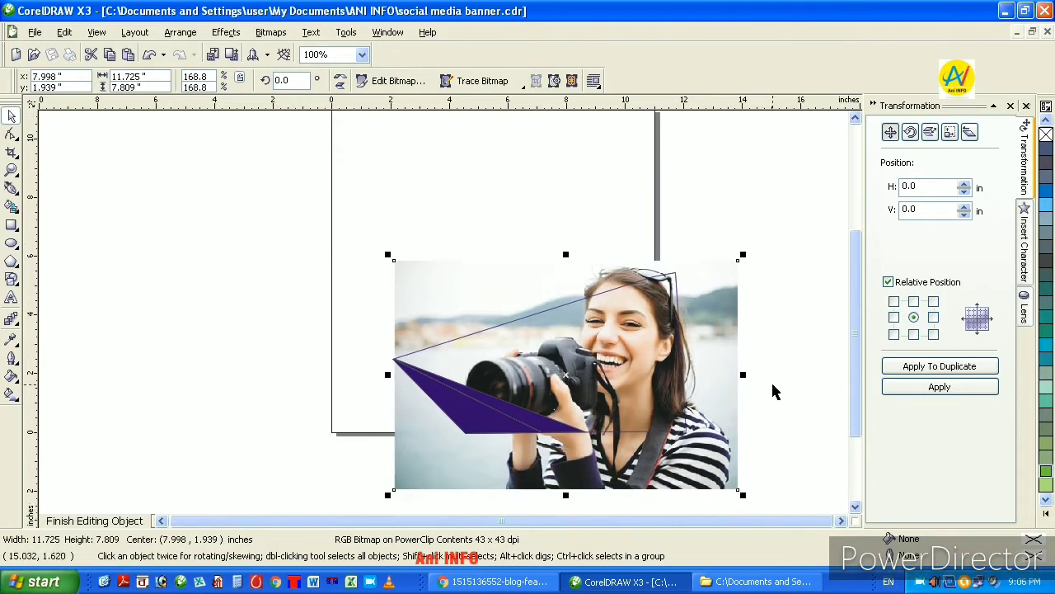
{"action": "left_click", "coordinate": [773, 392], "text": "ctrl"}
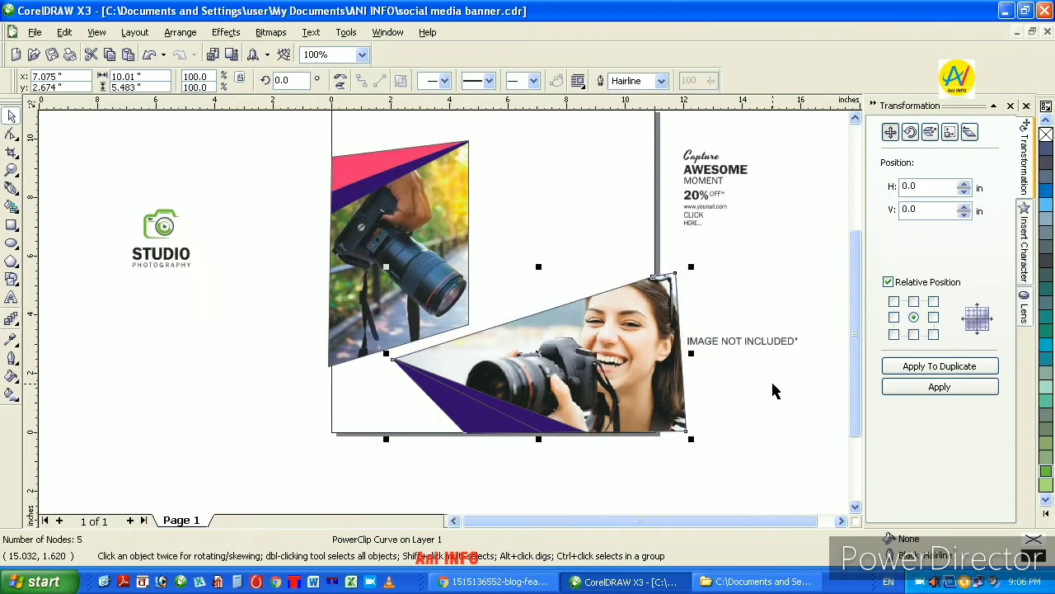
Step: Remove the outlines from the five-sided frame with the woman's photo and from the camera photo's frame
{"action": "left_click", "coordinate": [740, 399]}
{"action": "left_click", "coordinate": [540, 346]}
{"action": "left_click", "coordinate": [12, 360]}
{"action": "left_click", "coordinate": [80, 363]}
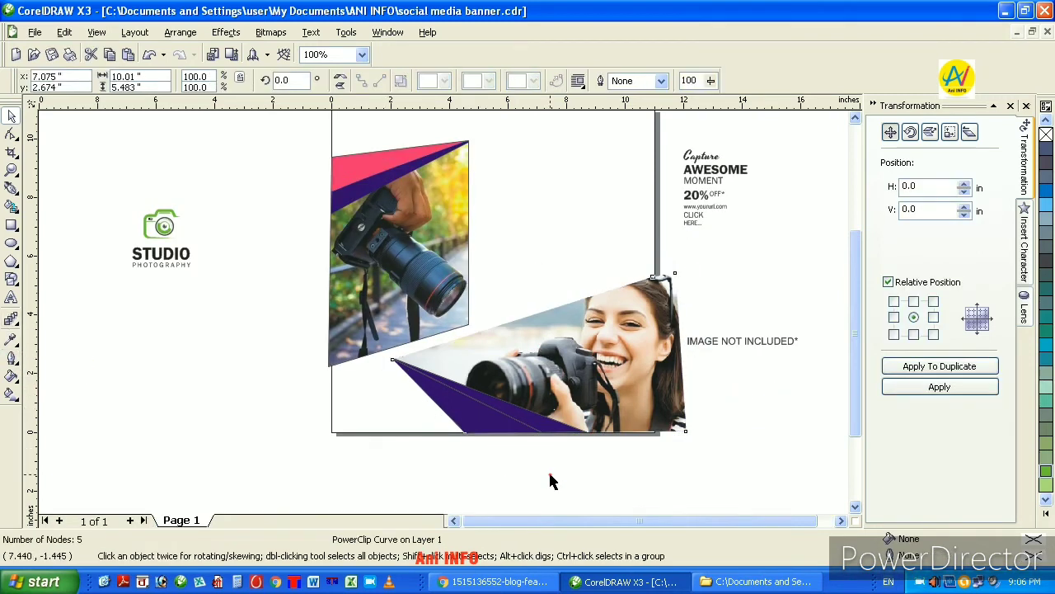
{"action": "left_click", "coordinate": [548, 470]}
{"action": "left_click", "coordinate": [379, 186]}
{"action": "left_click", "coordinate": [12, 360]}
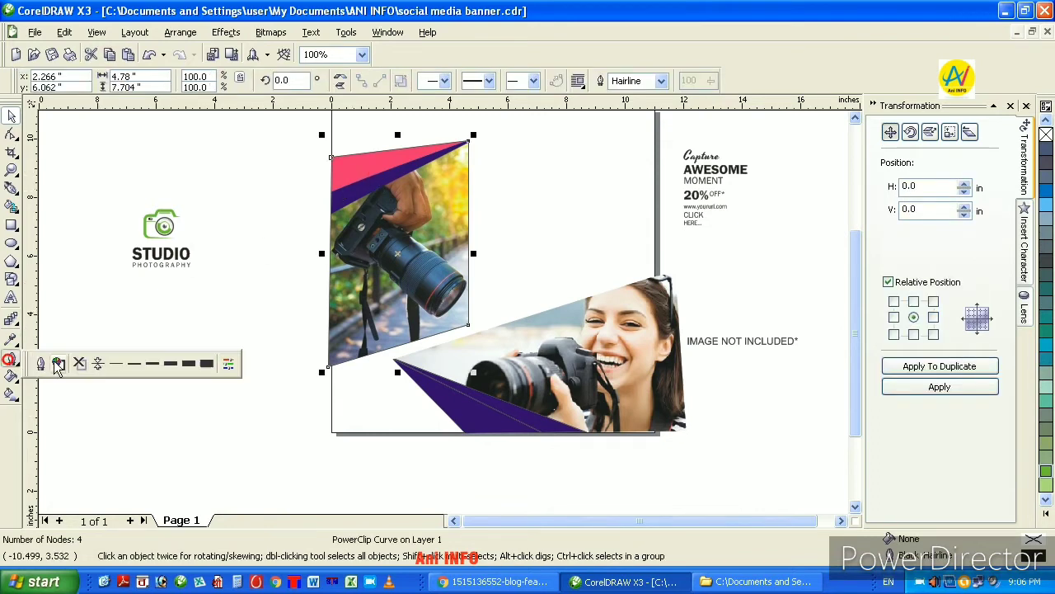
{"action": "left_click", "coordinate": [80, 364]}
{"action": "left_click", "coordinate": [191, 328]}
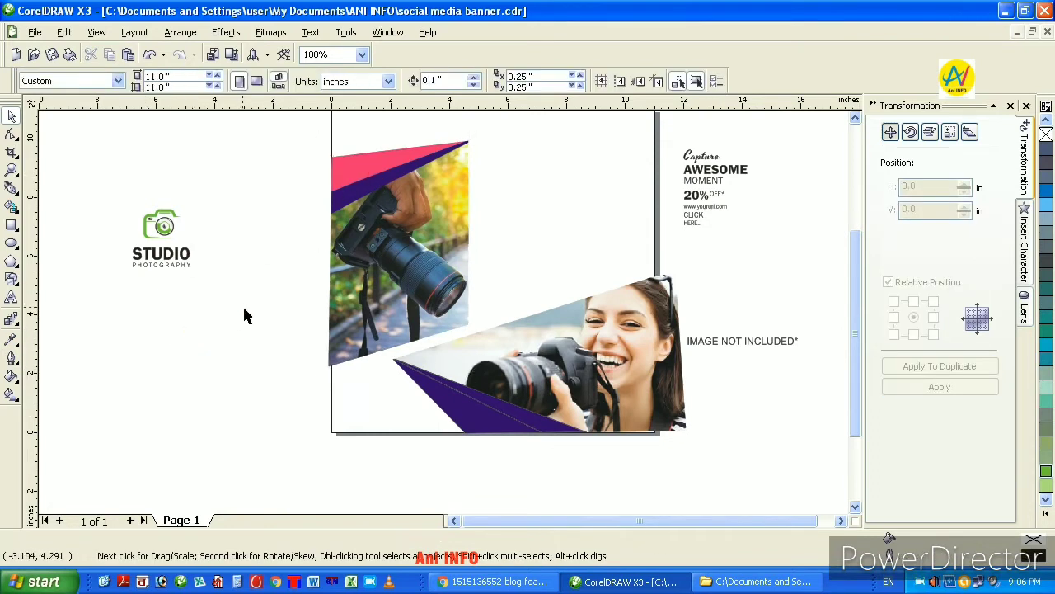
Step: Move the promotional text block beside the page into the page's empty upper right area and enlarge it proportionally
{"action": "left_click", "coordinate": [855, 118]}
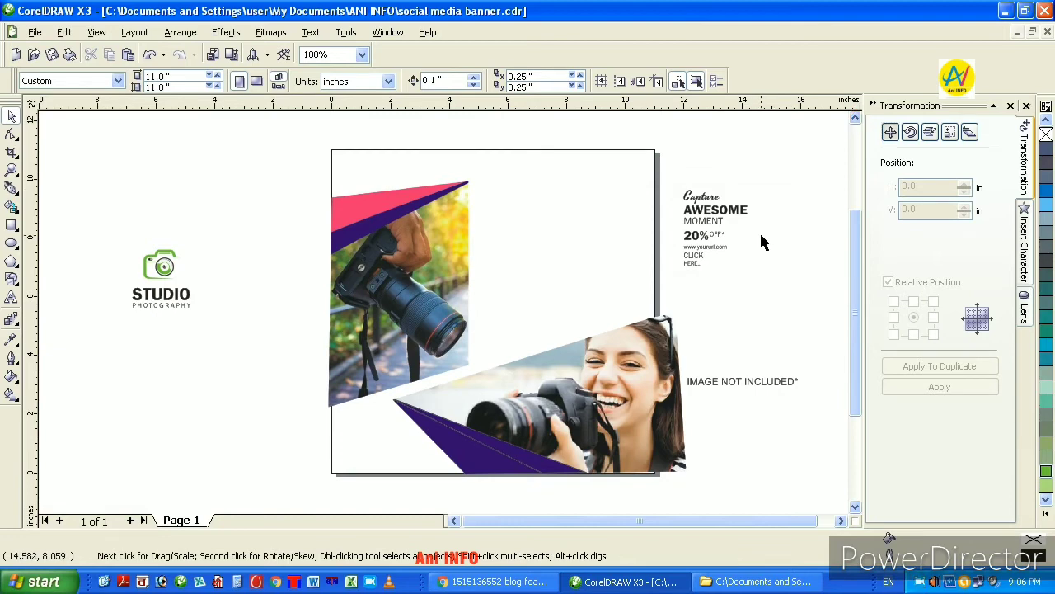
{"action": "left_click_drag", "start_coordinate": [681, 176], "coordinate": [783, 284]}
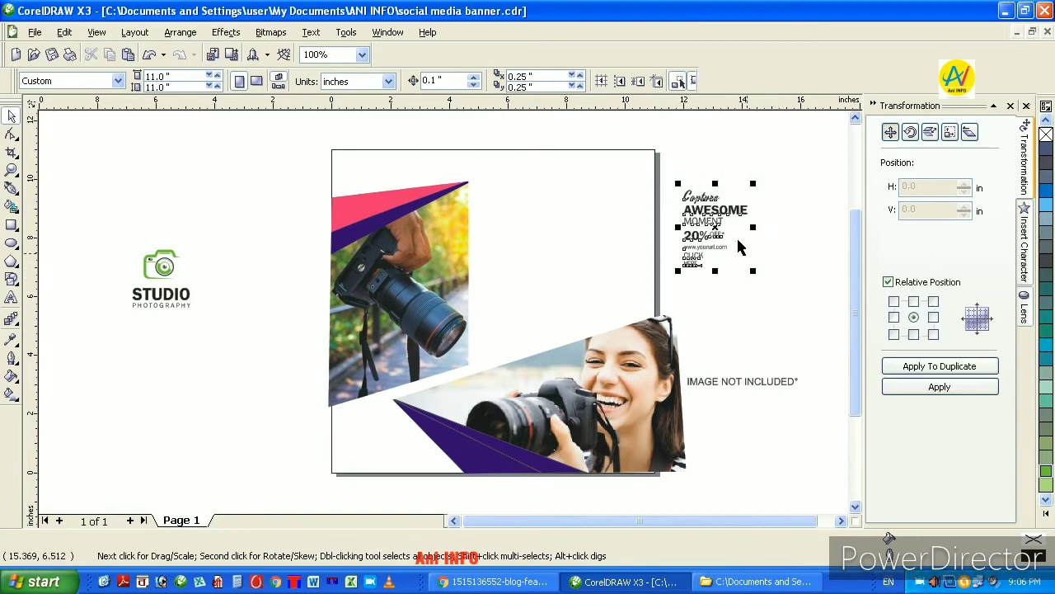
{"action": "left_click_drag", "start_coordinate": [693, 235], "coordinate": [585, 211]}
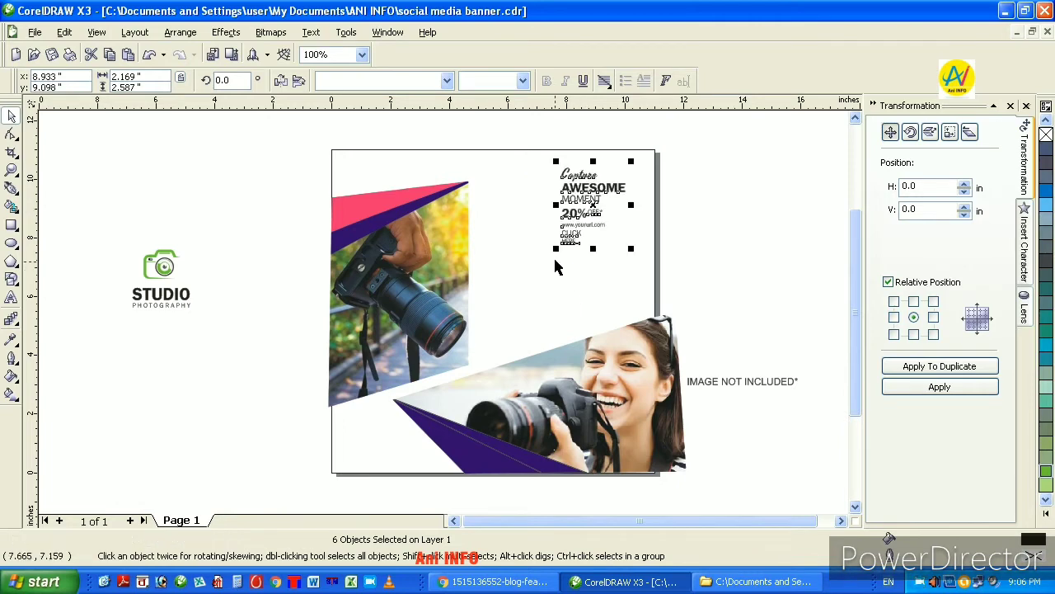
{"action": "left_click_drag", "start_coordinate": [544, 254], "coordinate": [506, 309]}
{"action": "left_click", "coordinate": [752, 261]}
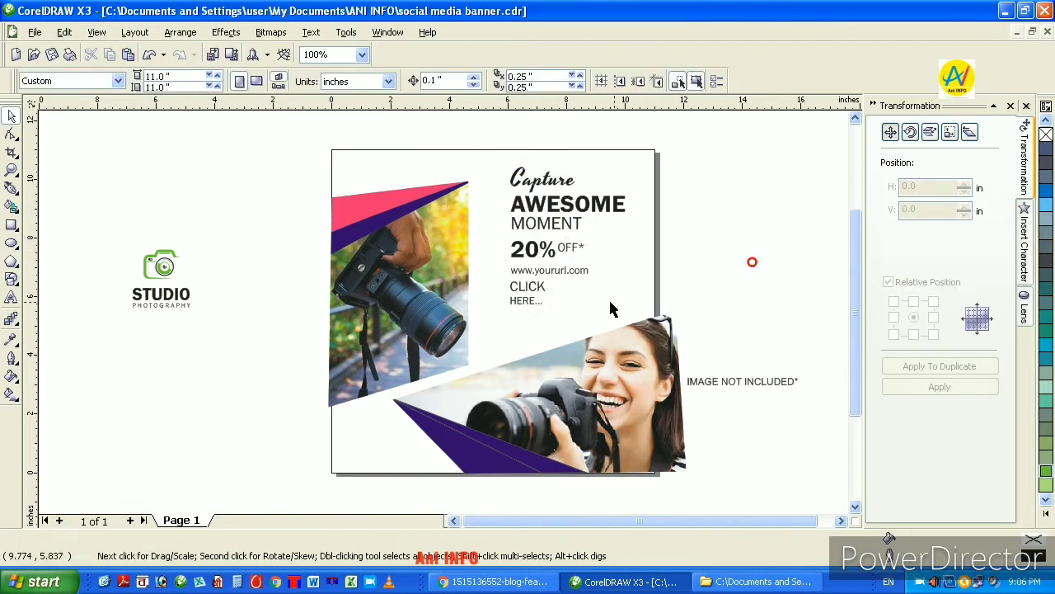
Step: Enlarge the whole promotional text block further to about 4.2 by 5.1 in
{"action": "left_click", "coordinate": [548, 278]}
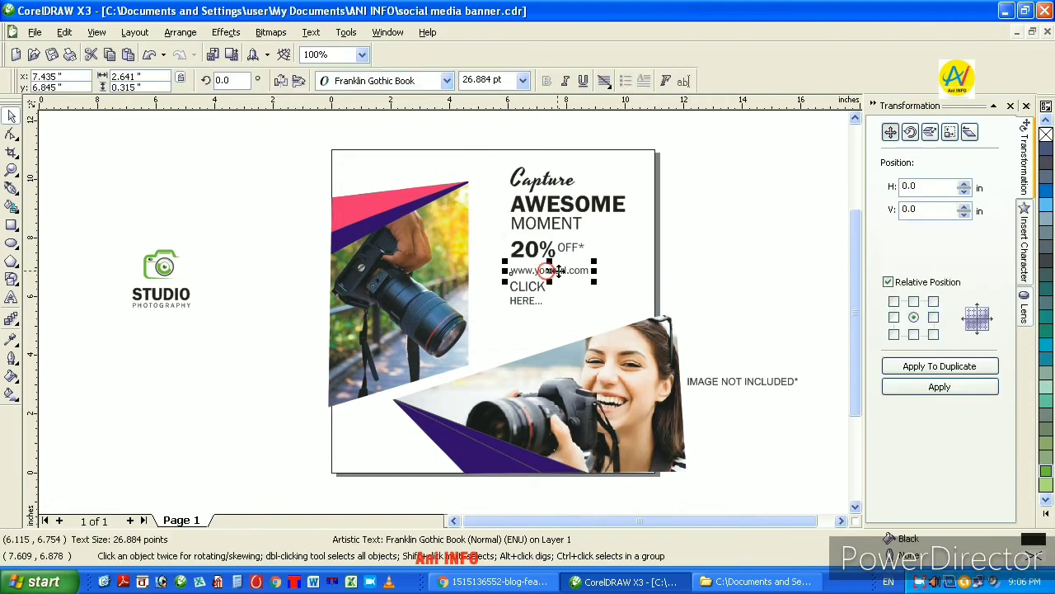
{"action": "left_click", "coordinate": [724, 287]}
{"action": "left_click_drag", "start_coordinate": [725, 316], "coordinate": [490, 169]}
{"action": "left_click_drag", "start_coordinate": [504, 308], "coordinate": [496, 320]}
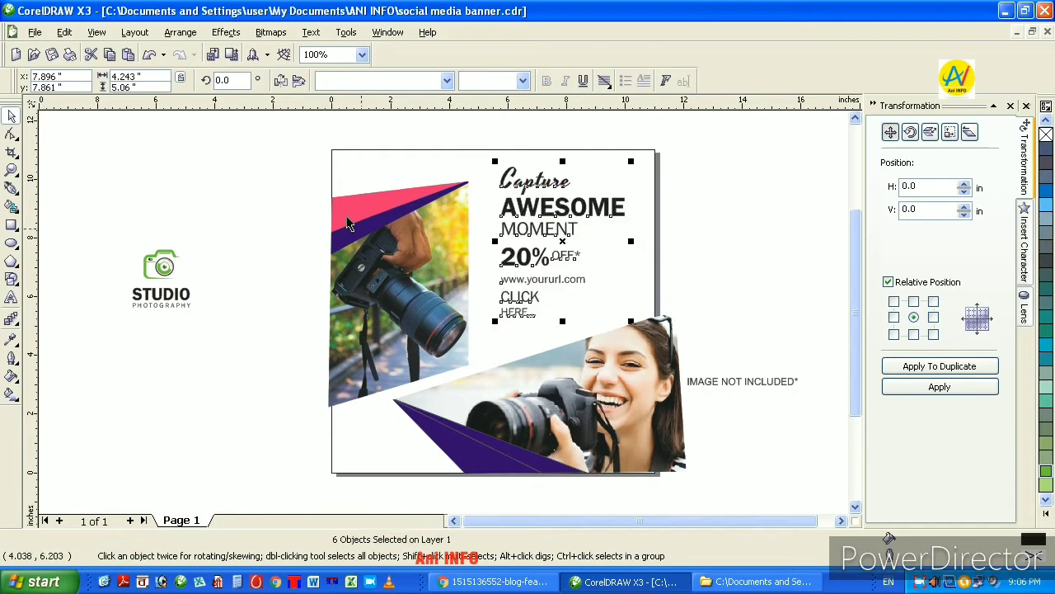
Step: Stretch the camera photo's frame upward to a height of about 8.27 in
{"action": "left_click", "coordinate": [288, 177]}
{"action": "left_click", "coordinate": [374, 197]}
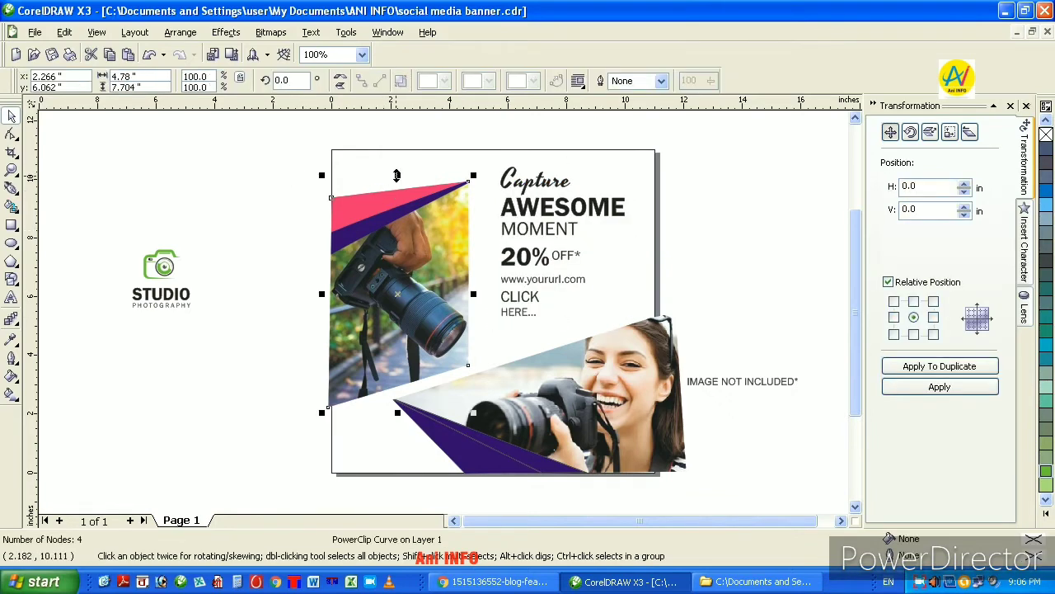
{"action": "left_click_drag", "start_coordinate": [397, 175], "coordinate": [396, 165]}
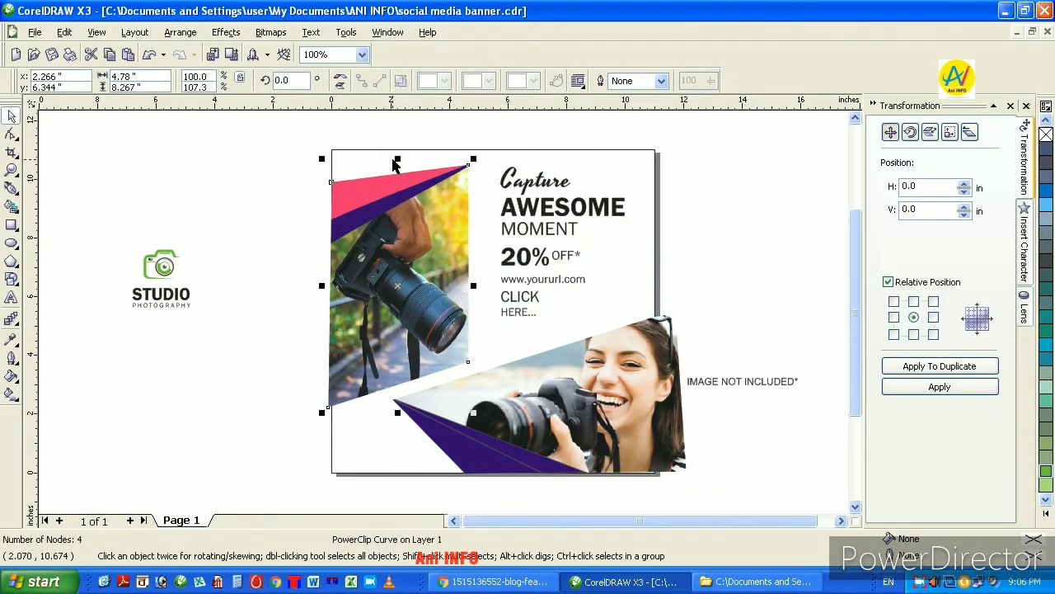
{"action": "left_click", "coordinate": [295, 192]}
Step: Enlarge the whole promotional text block proportionally to about 4.6 by 5.5 in, extending it toward the camera photo
{"action": "left_click", "coordinate": [528, 193]}
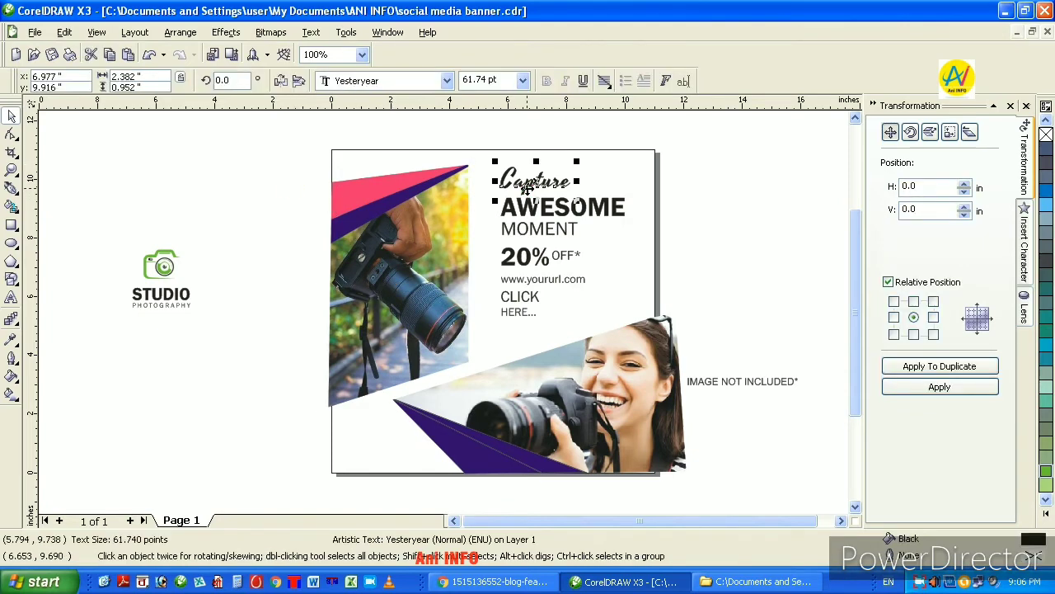
{"action": "left_click", "coordinate": [699, 226]}
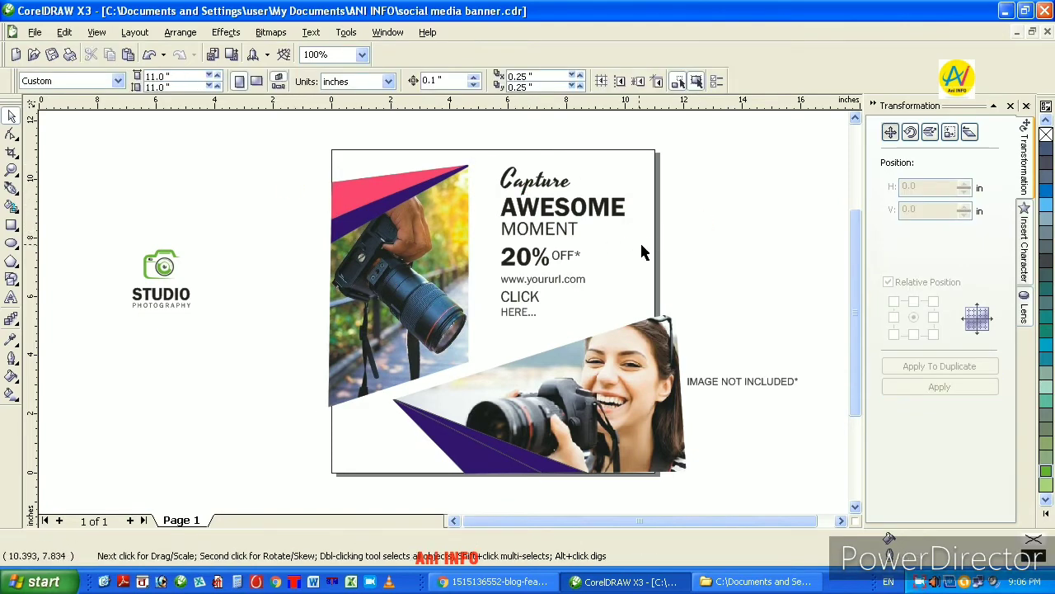
{"action": "left_click_drag", "start_coordinate": [477, 130], "coordinate": [676, 330]}
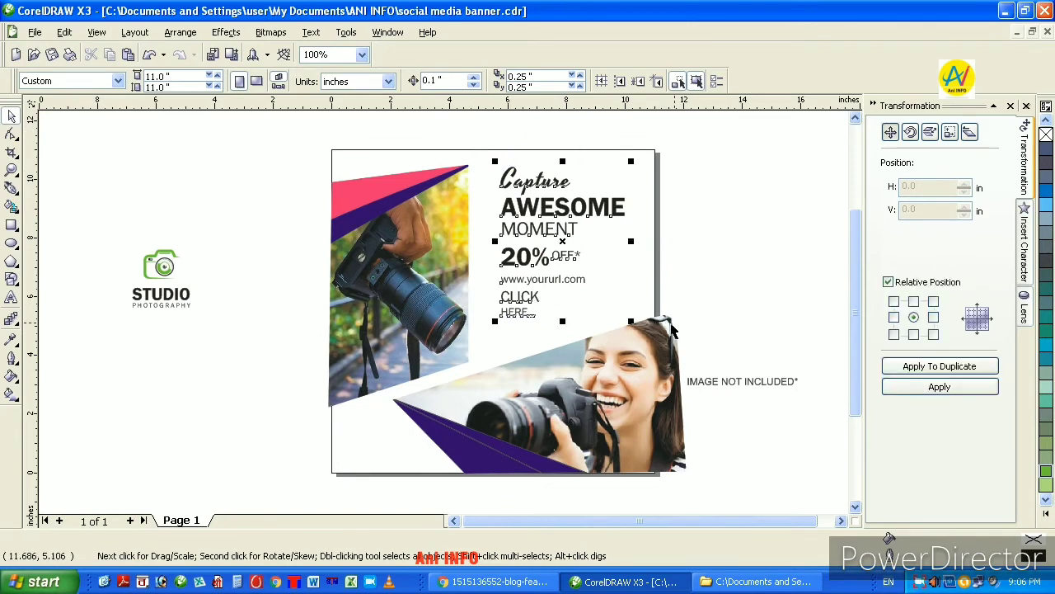
{"action": "left_click_drag", "start_coordinate": [497, 324], "coordinate": [473, 335]}
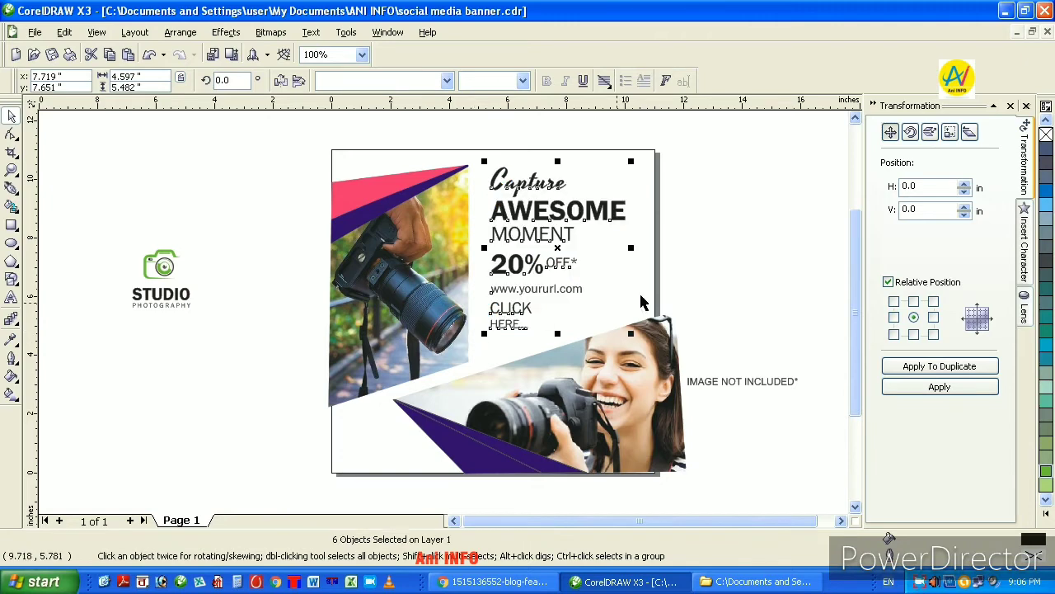
{"action": "left_click", "coordinate": [703, 257]}
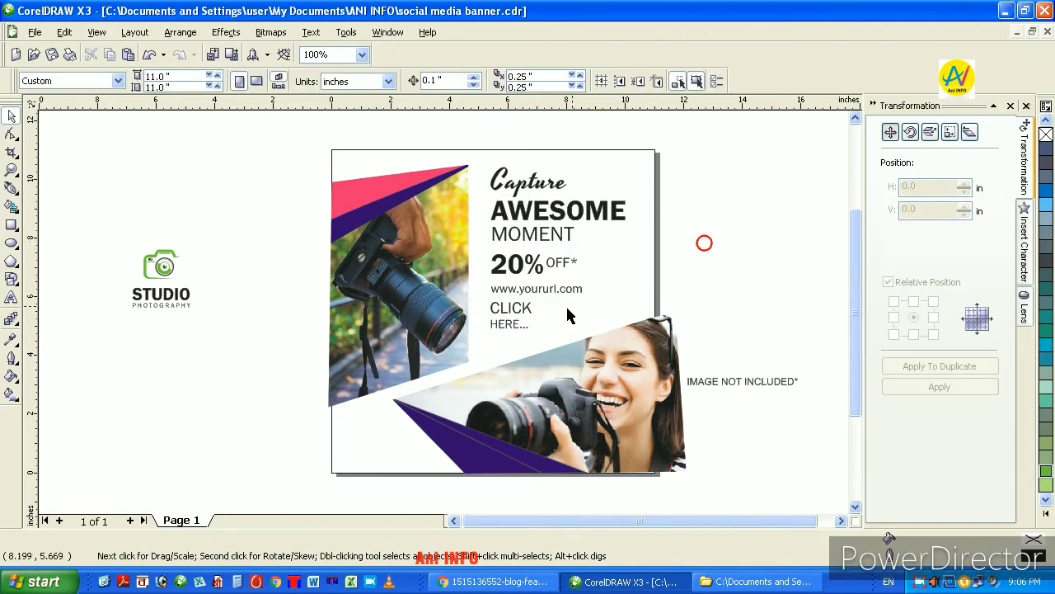
{"action": "left_click", "coordinate": [518, 293]}
{"action": "left_click", "coordinate": [513, 310], "text": "shift"}
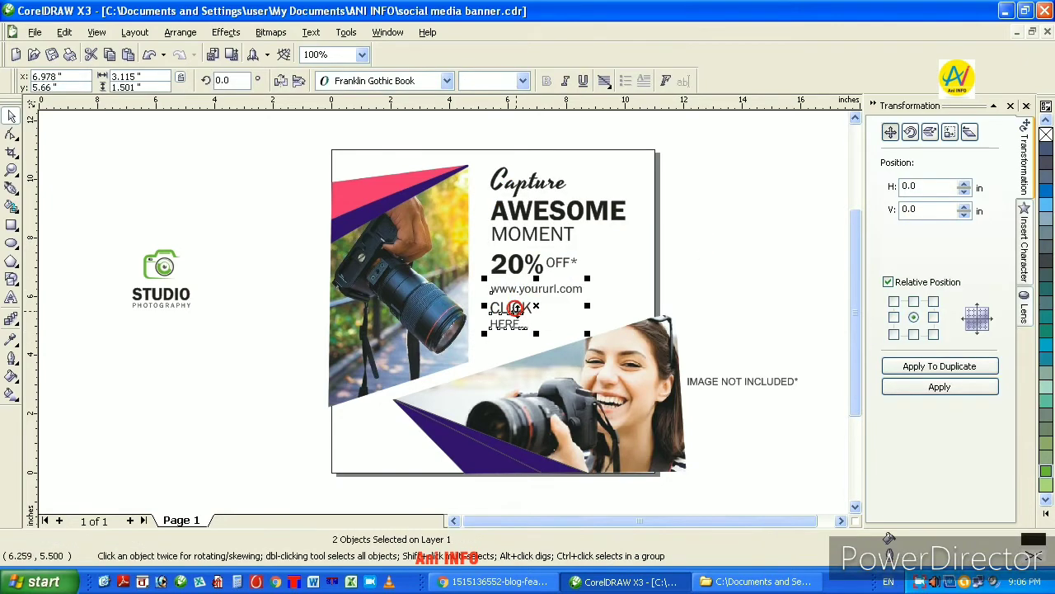
{"action": "left_click_drag", "start_coordinate": [537, 304], "coordinate": [536, 317]}
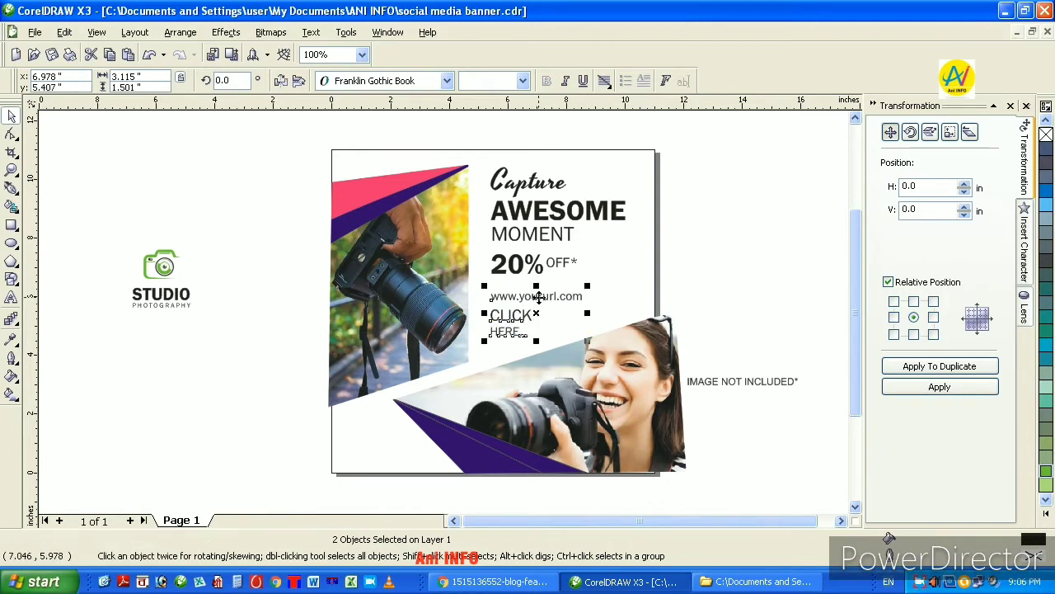
Step: Draw a closed four-sided pointed shape about 2.8 by 1.9 in around the CLICK HERE... text, its lower edge parallel to the woman's photo
{"action": "left_click", "coordinate": [12, 188]}
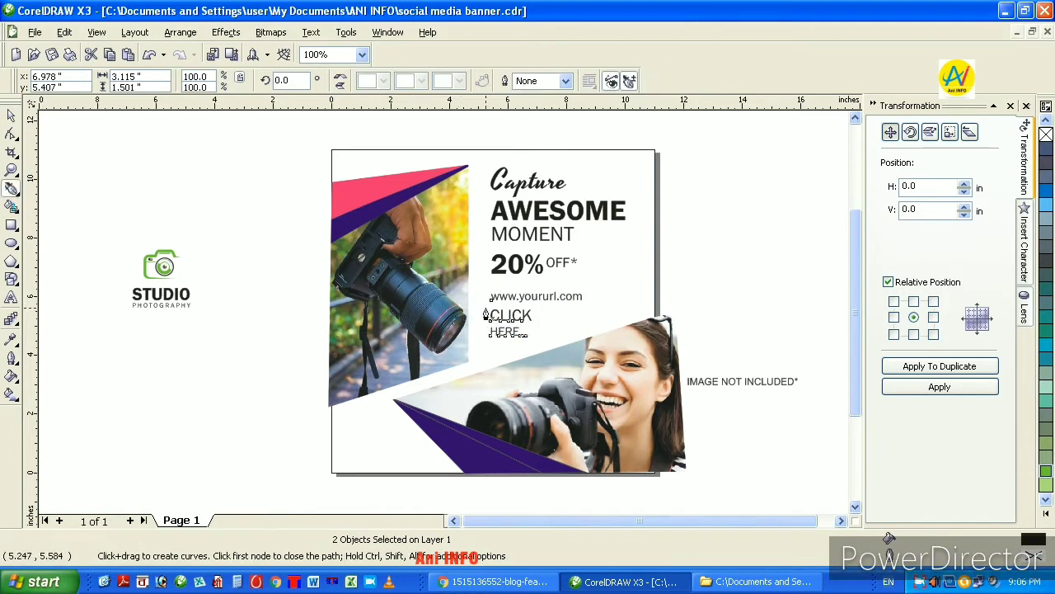
{"action": "key", "text": "Escape"}
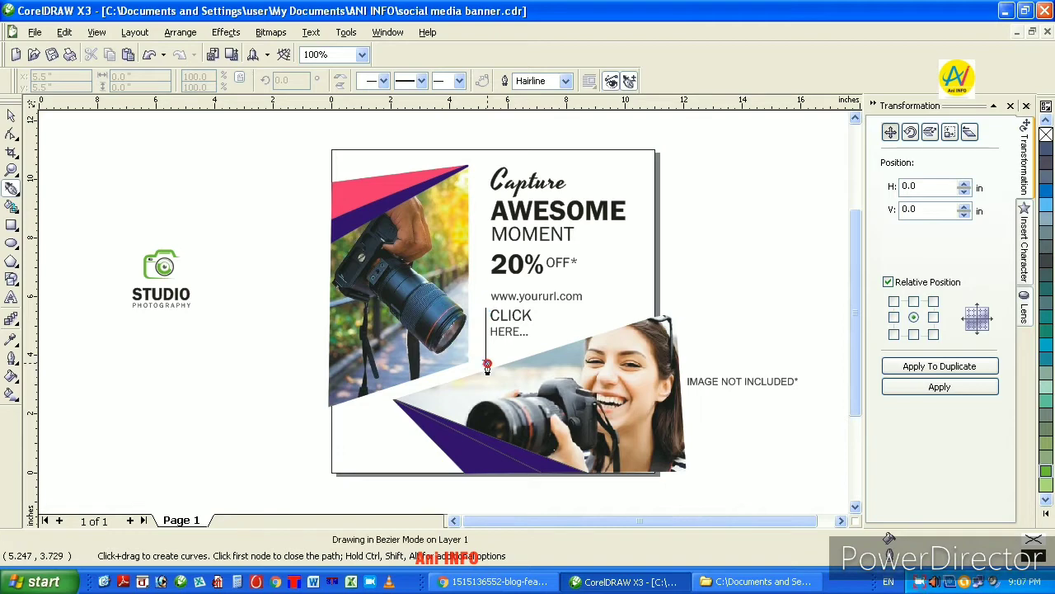
{"action": "left_click", "coordinate": [485, 362]}
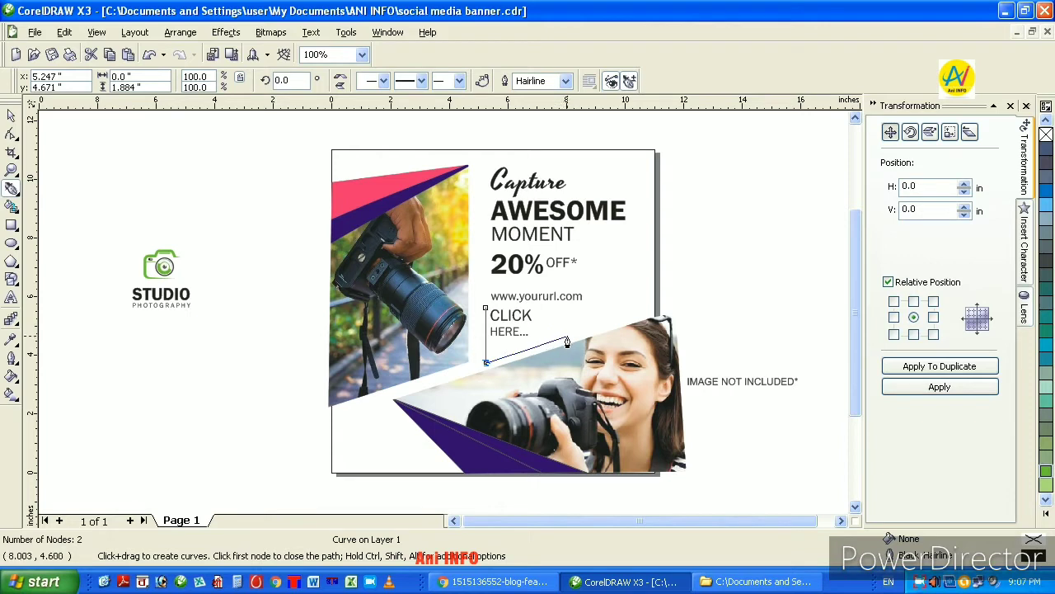
{"action": "left_click", "coordinate": [567, 336]}
{"action": "left_click", "coordinate": [537, 308]}
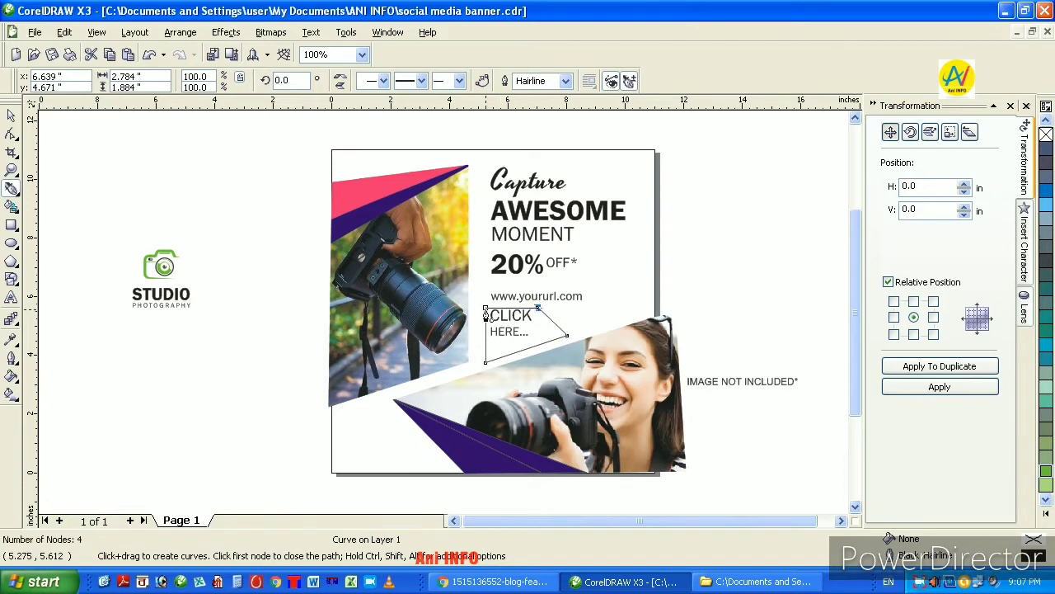
{"action": "left_click", "coordinate": [486, 311]}
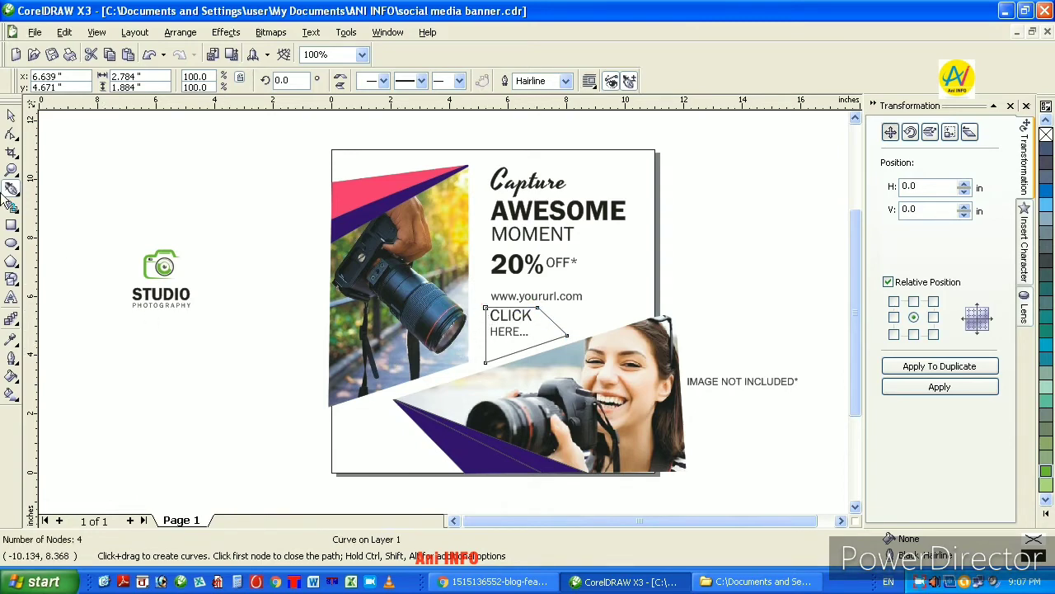
{"action": "left_click", "coordinate": [11, 115]}
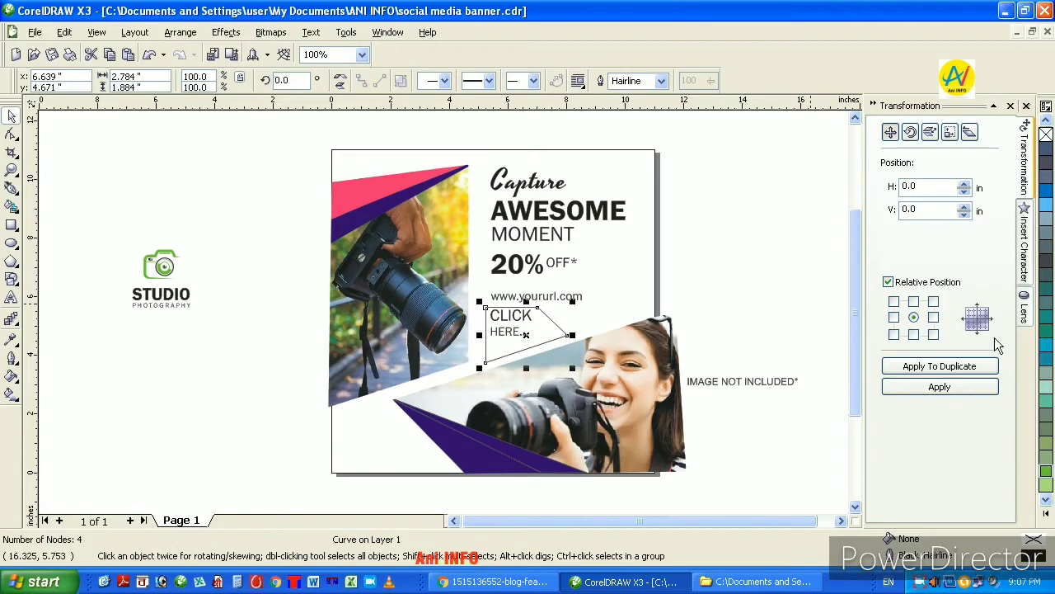
Step: Align the pointed shape's left edge with the 20% OFF* text and shift the CLICK HERE... text slightly down and right inside it
{"action": "left_click", "coordinate": [510, 335]}
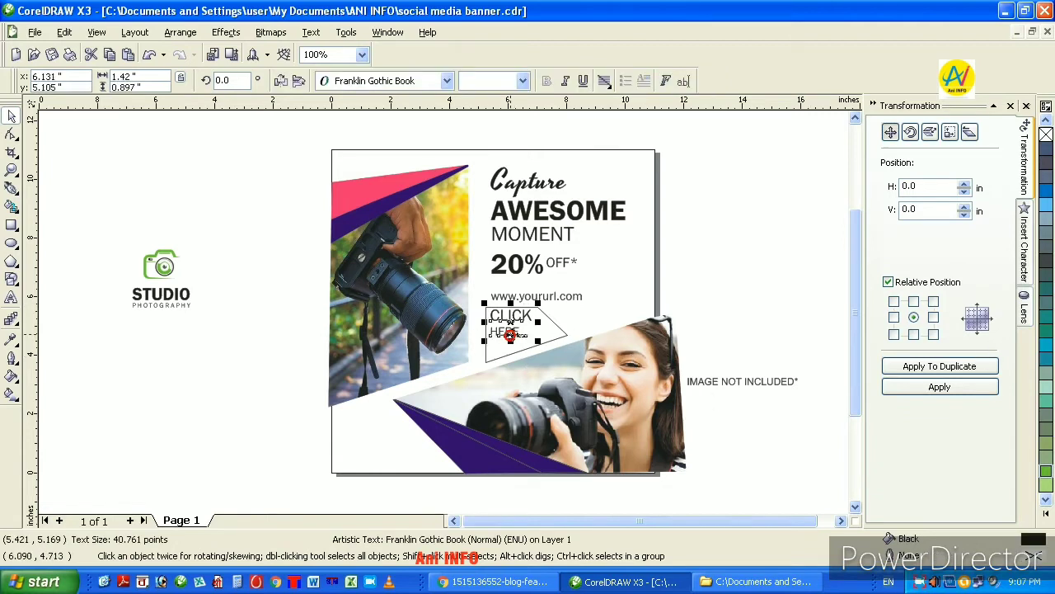
{"action": "left_click", "coordinate": [770, 304]}
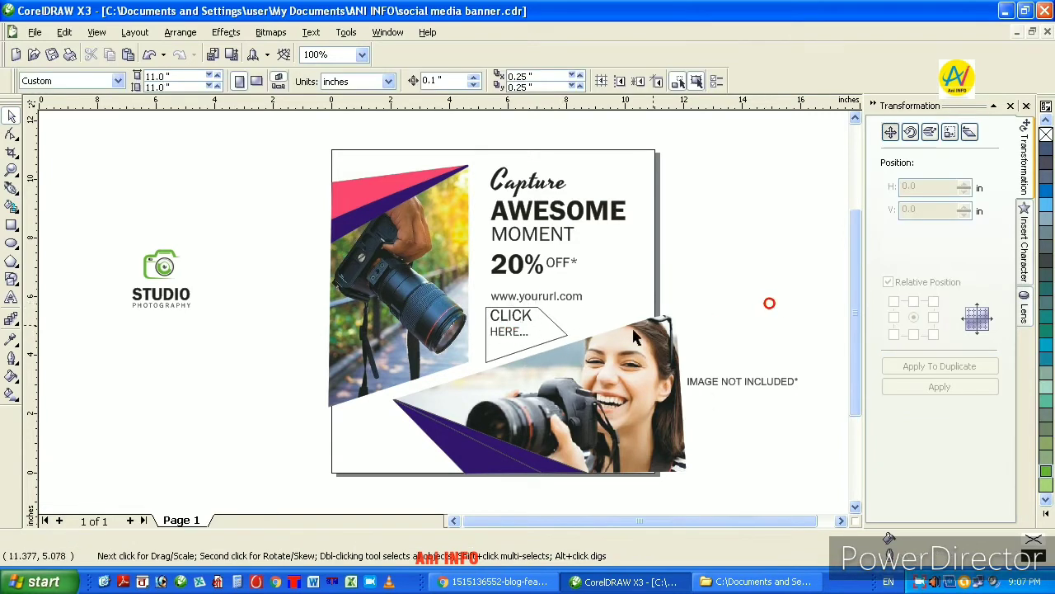
{"action": "left_click", "coordinate": [560, 331]}
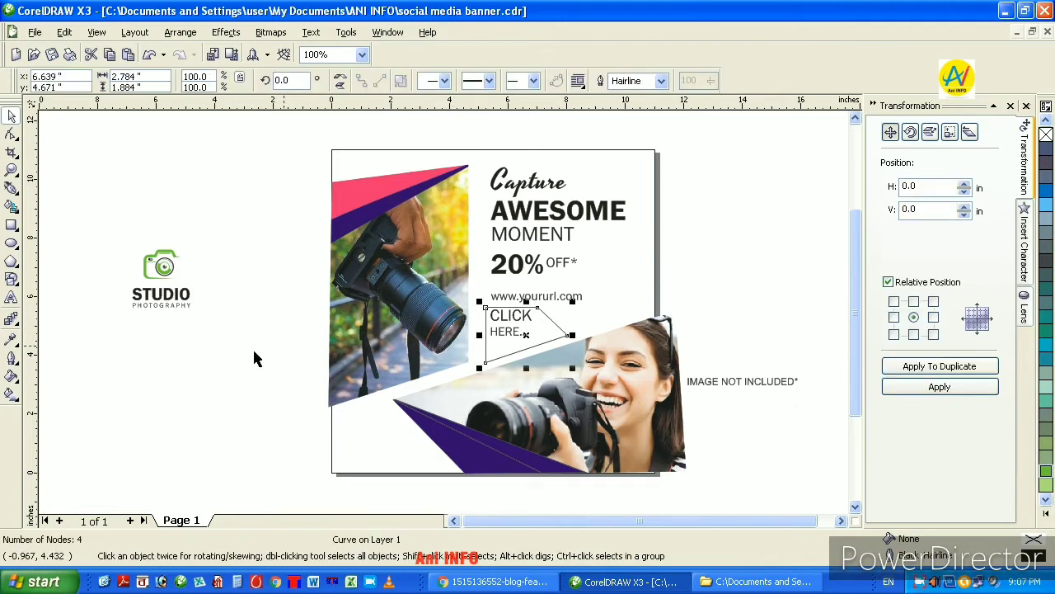
{"action": "left_click", "coordinate": [493, 272], "text": "shift"}
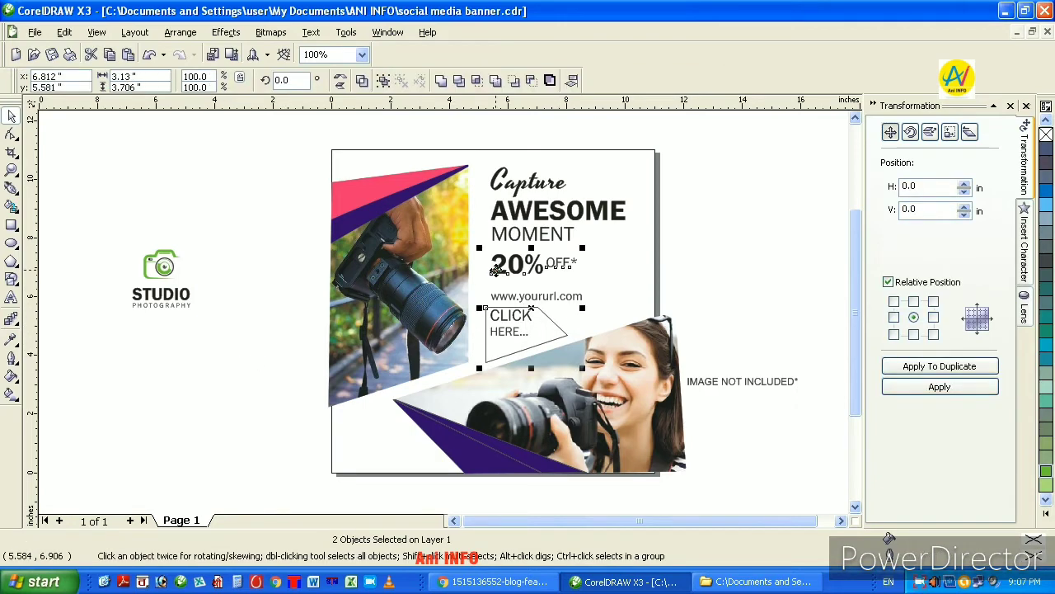
{"action": "left_click", "coordinate": [706, 305]}
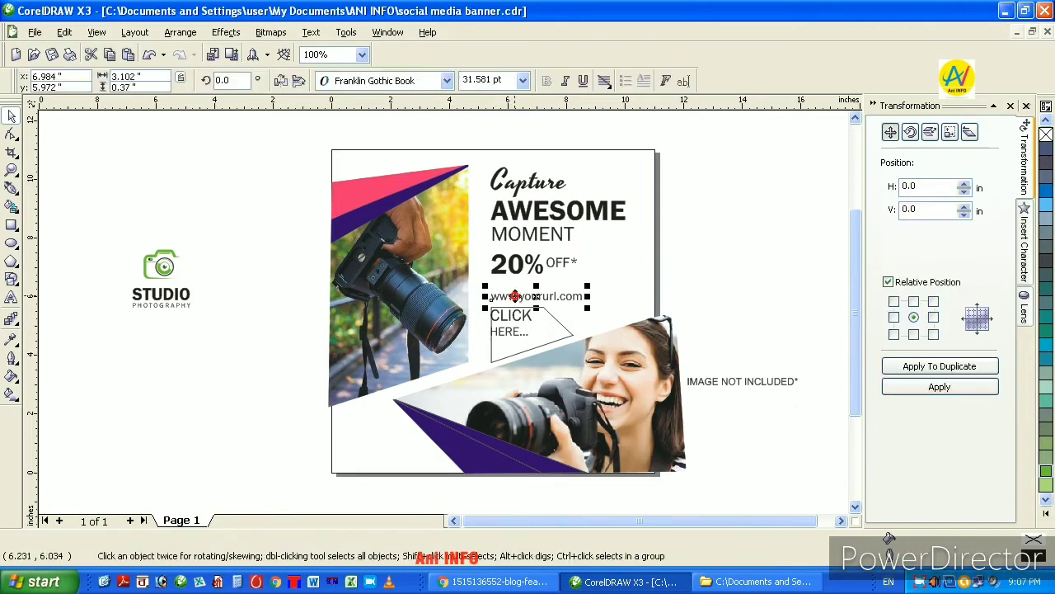
{"action": "left_click", "coordinate": [513, 316]}
{"action": "left_click_drag", "start_coordinate": [515, 326], "coordinate": [528, 321]}
Step: Fill the pointed shape behind CLICK HERE... with Chartreuse green and remove its outline
{"action": "left_click", "coordinate": [562, 330]}
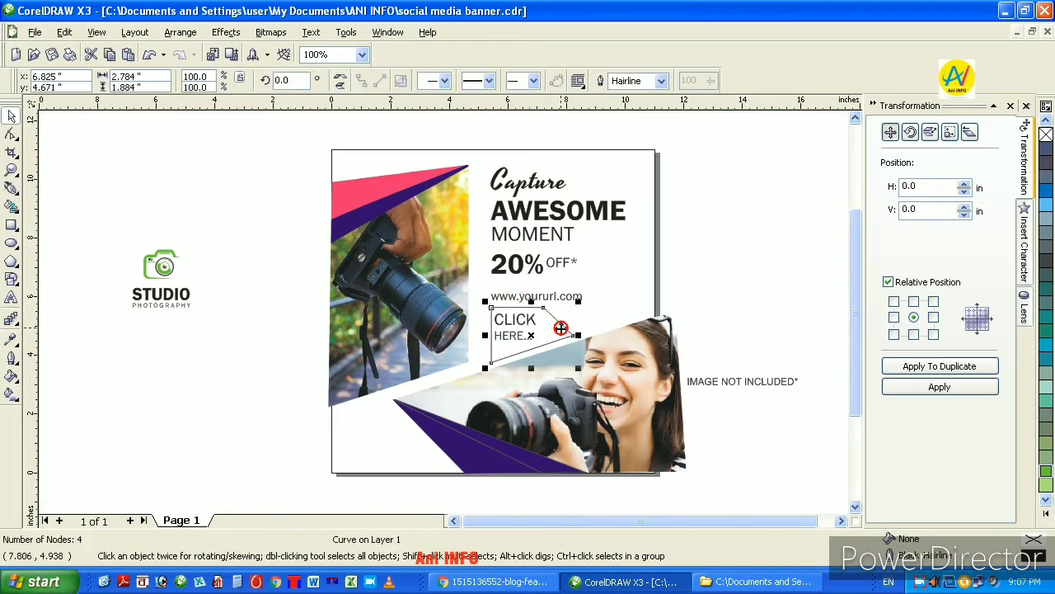
{"action": "left_click", "coordinate": [711, 300]}
{"action": "left_click", "coordinate": [562, 327]}
{"action": "left_click", "coordinate": [1045, 475]}
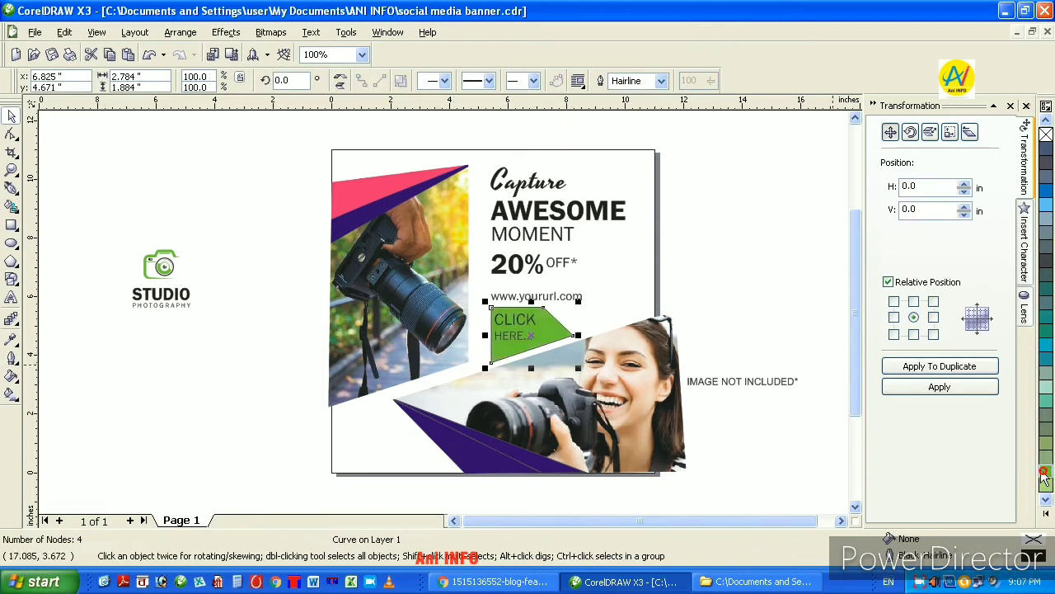
{"action": "left_click", "coordinate": [12, 358]}
{"action": "left_click", "coordinate": [80, 363]}
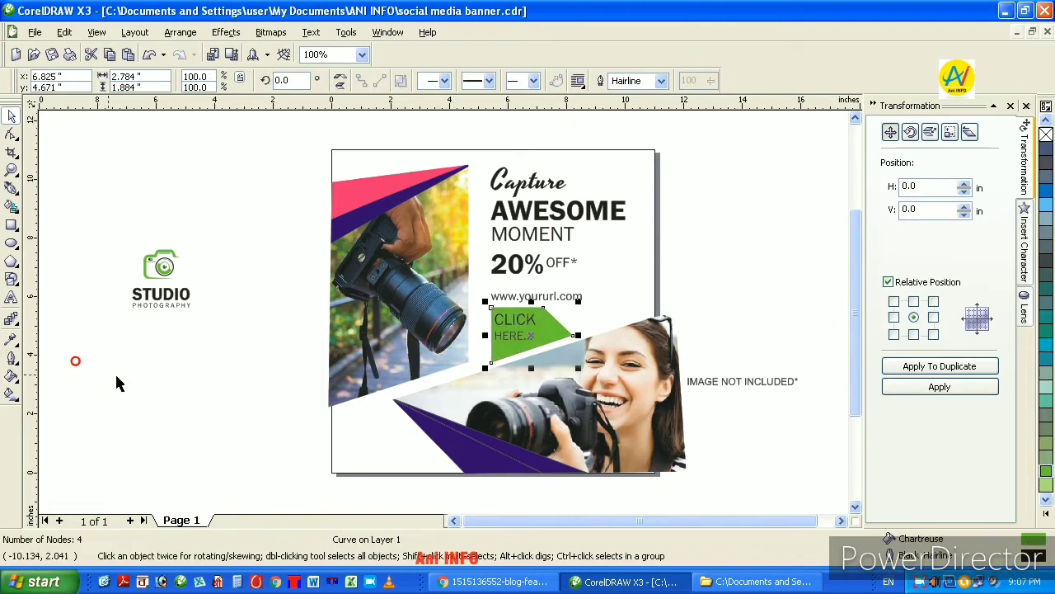
{"action": "left_click", "coordinate": [117, 374]}
Step: Colour the CLICK HERE... text white and enlarge it slightly within the green shape
{"action": "left_click", "coordinate": [520, 328]}
{"action": "left_click", "coordinate": [520, 327]}
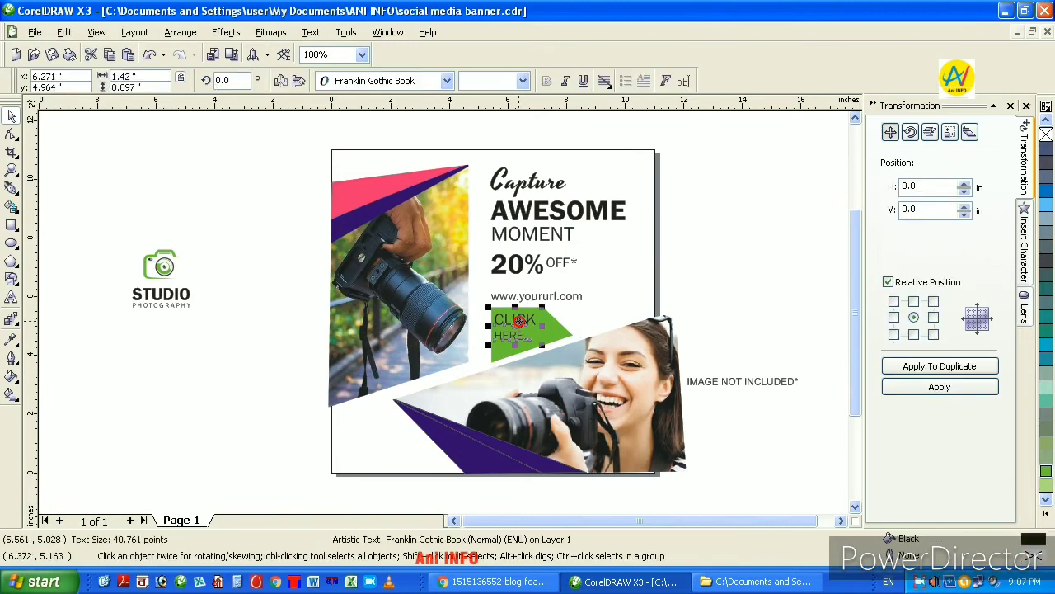
{"action": "left_click", "coordinate": [1045, 512]}
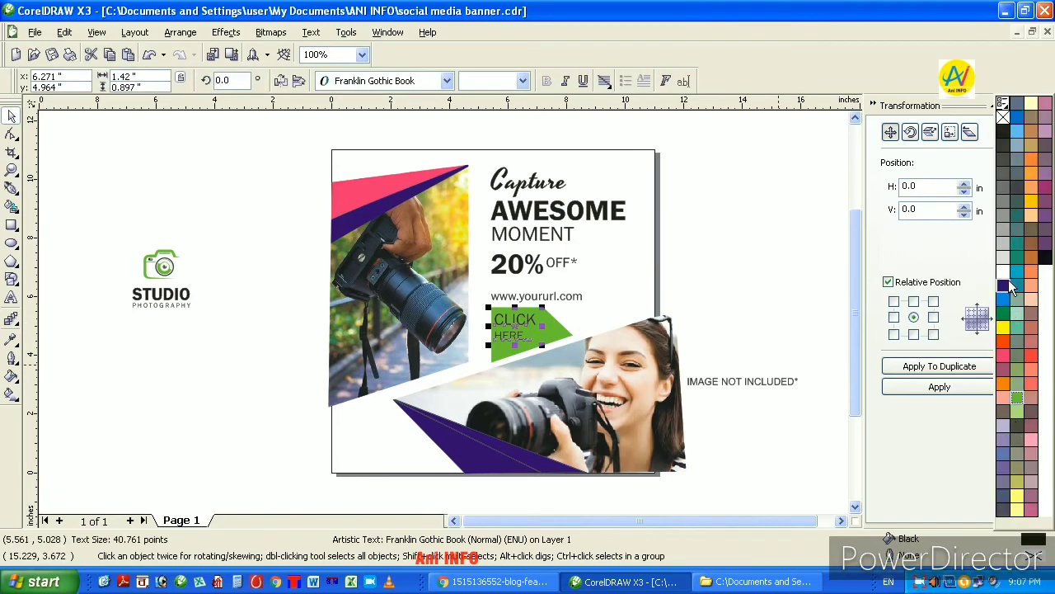
{"action": "left_click", "coordinate": [1003, 271]}
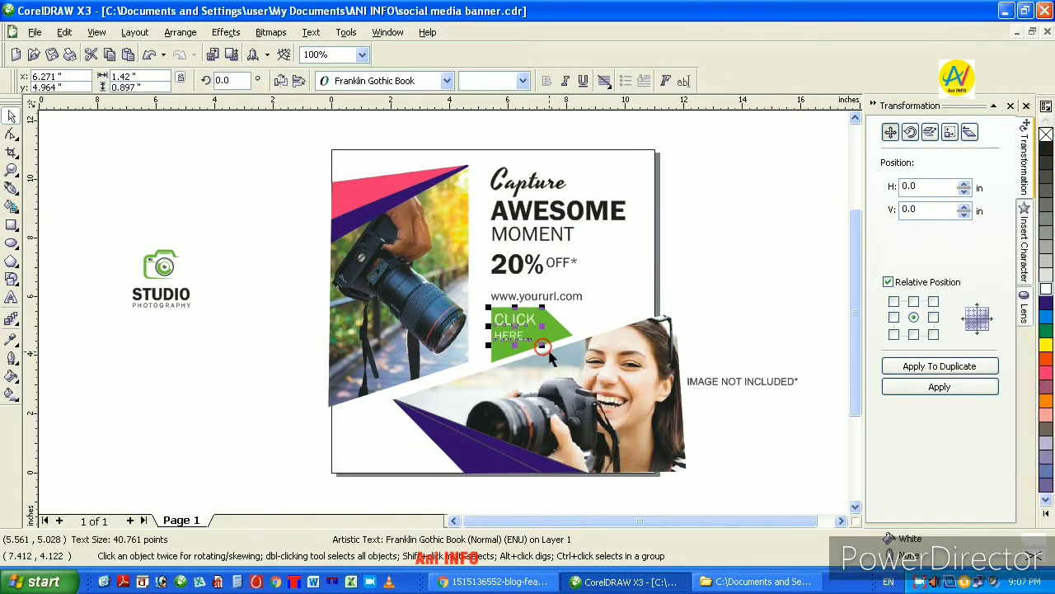
{"action": "left_click_drag", "start_coordinate": [542, 347], "coordinate": [550, 352]}
{"action": "left_click", "coordinate": [782, 320]}
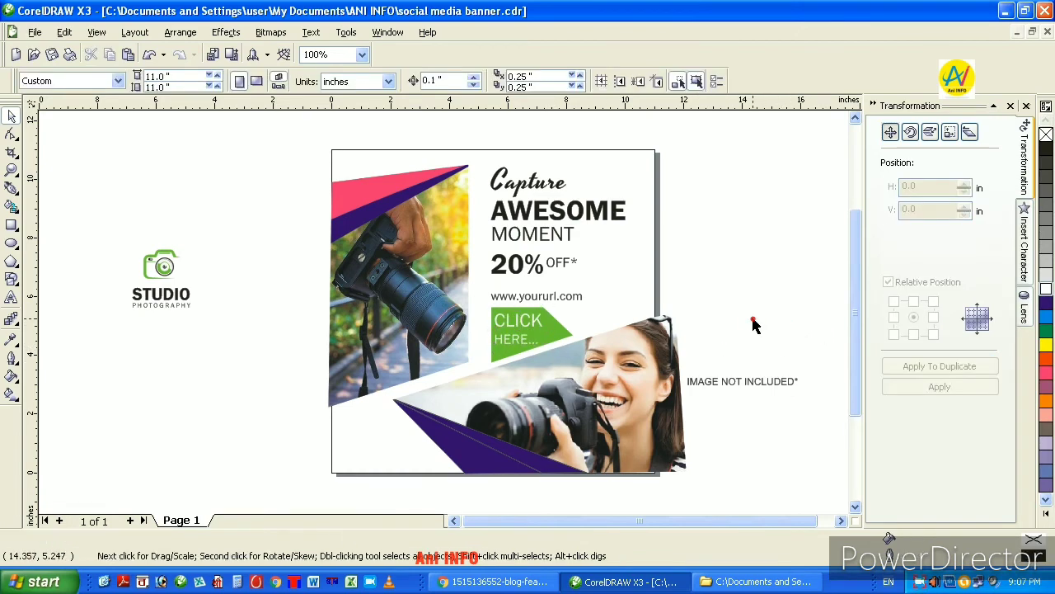
Step: Move the IMAGE NOT INCLUDED* text beside the page slightly up and further away from the woman's photo
{"action": "left_click", "coordinate": [758, 306]}
{"action": "left_click", "coordinate": [768, 301]}
{"action": "left_click", "coordinate": [737, 381]}
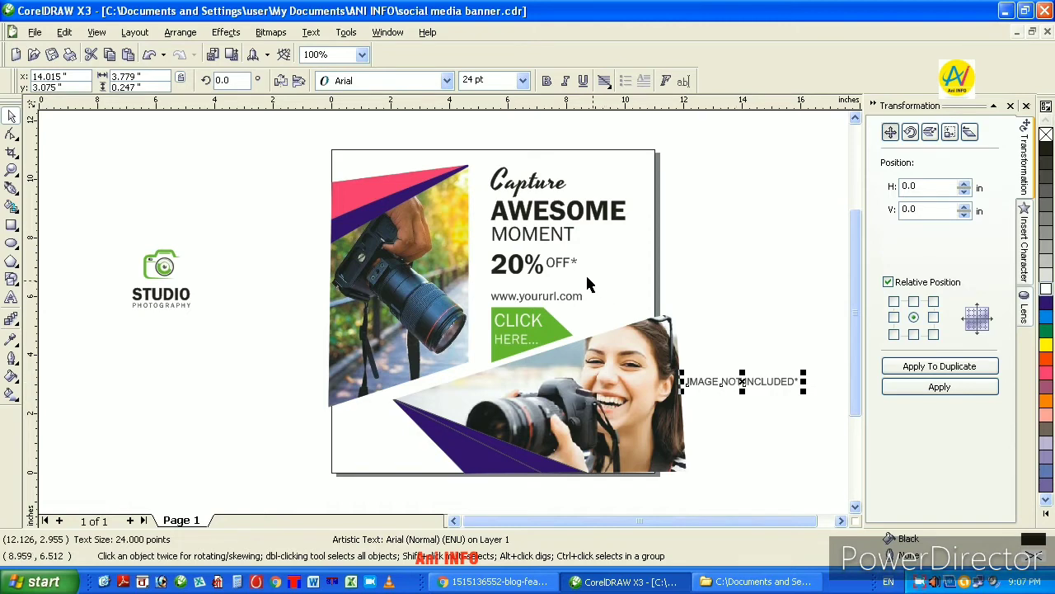
{"action": "left_click", "coordinate": [768, 383]}
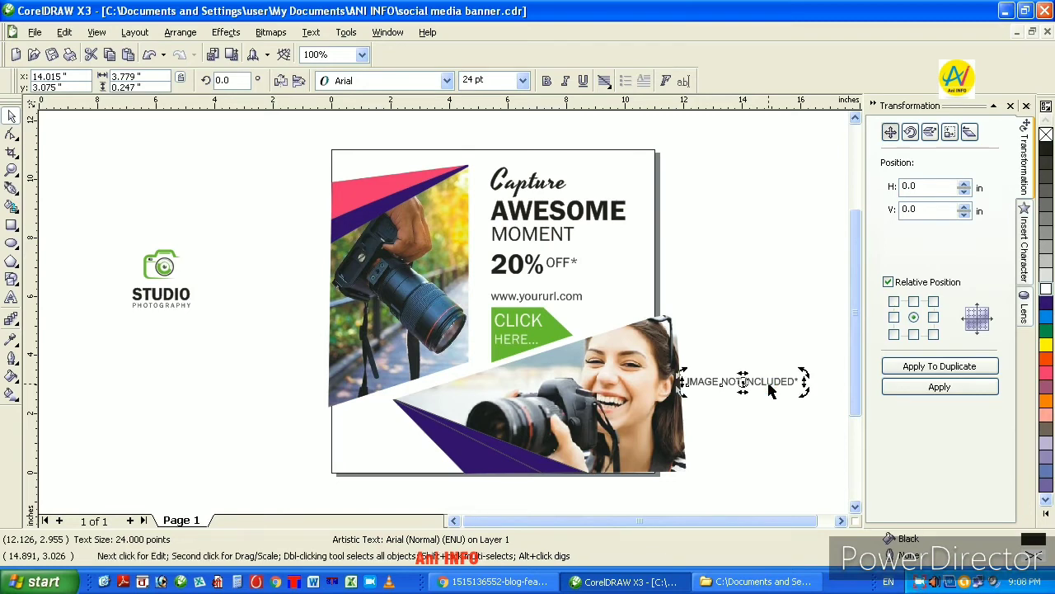
{"action": "left_click_drag", "start_coordinate": [768, 389], "coordinate": [797, 369]}
{"action": "left_click", "coordinate": [781, 432]}
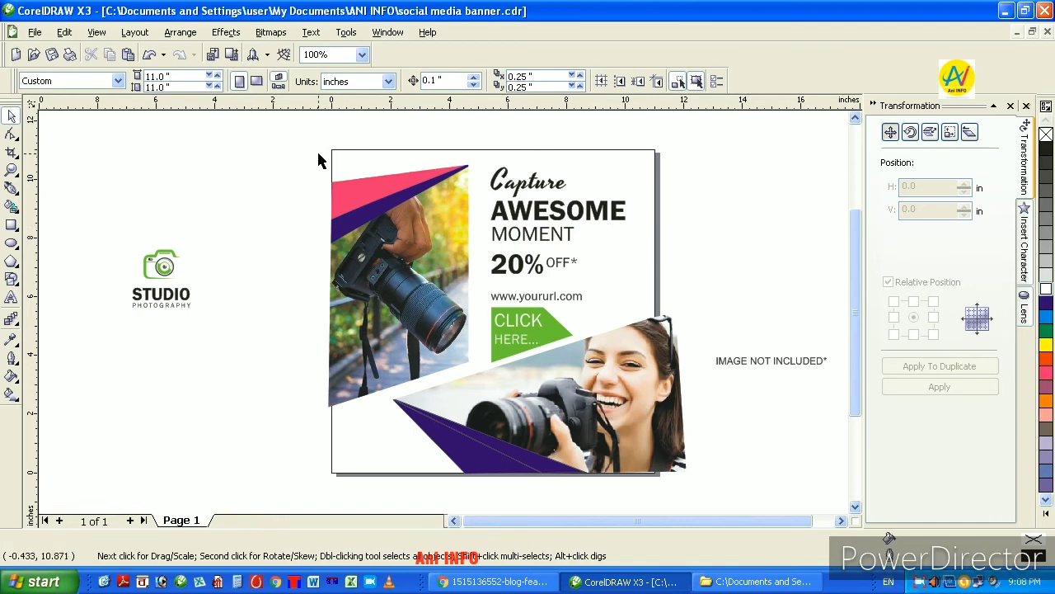
{"action": "left_click_drag", "start_coordinate": [317, 151], "coordinate": [697, 478]}
{"action": "left_click", "coordinate": [253, 197]}
{"action": "left_click", "coordinate": [377, 183]}
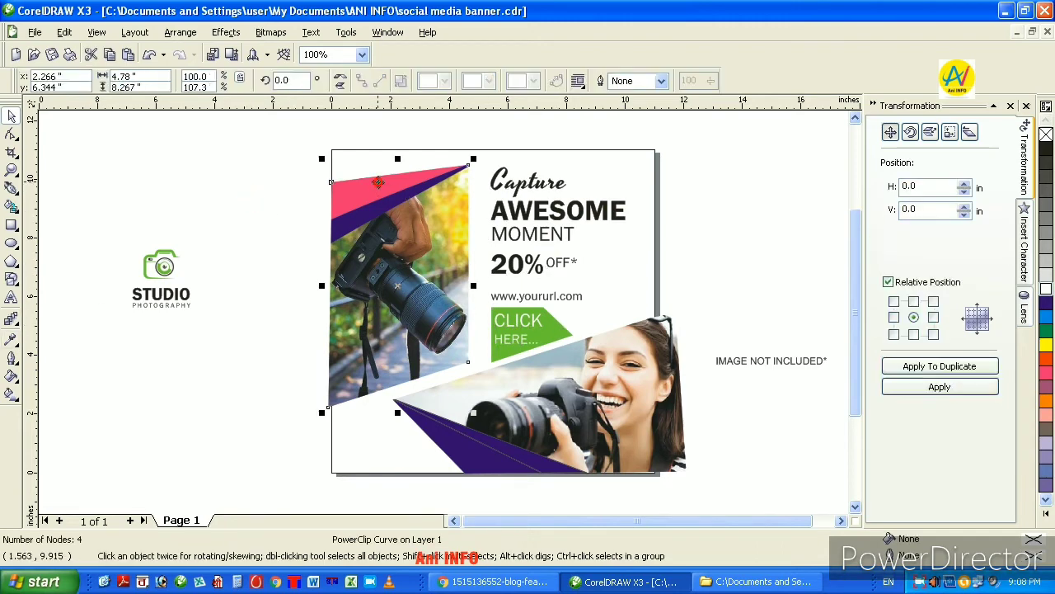
{"action": "left_click", "coordinate": [1047, 512]}
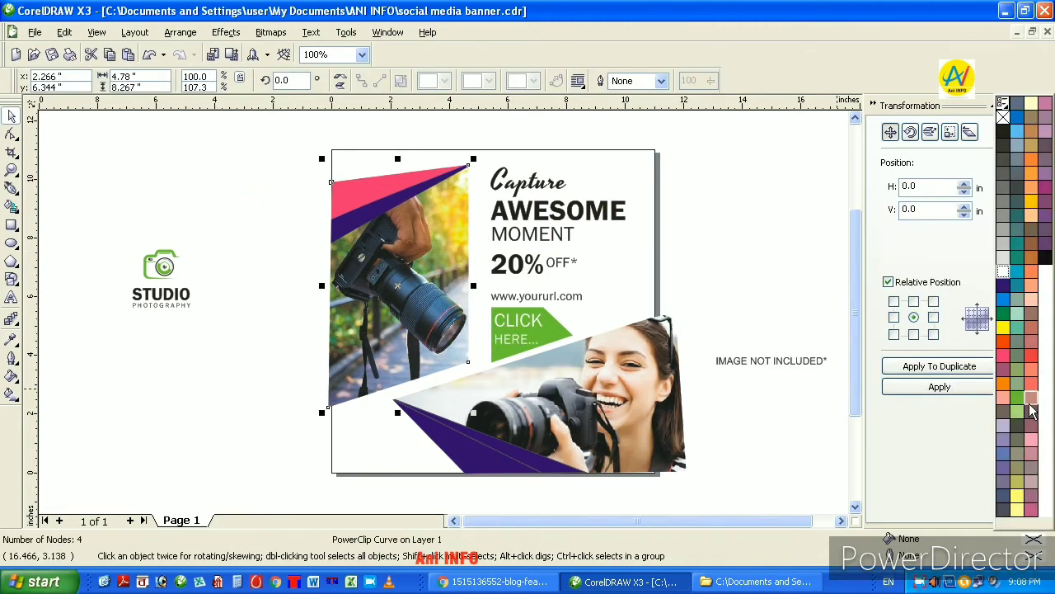
{"action": "left_click", "coordinate": [239, 318]}
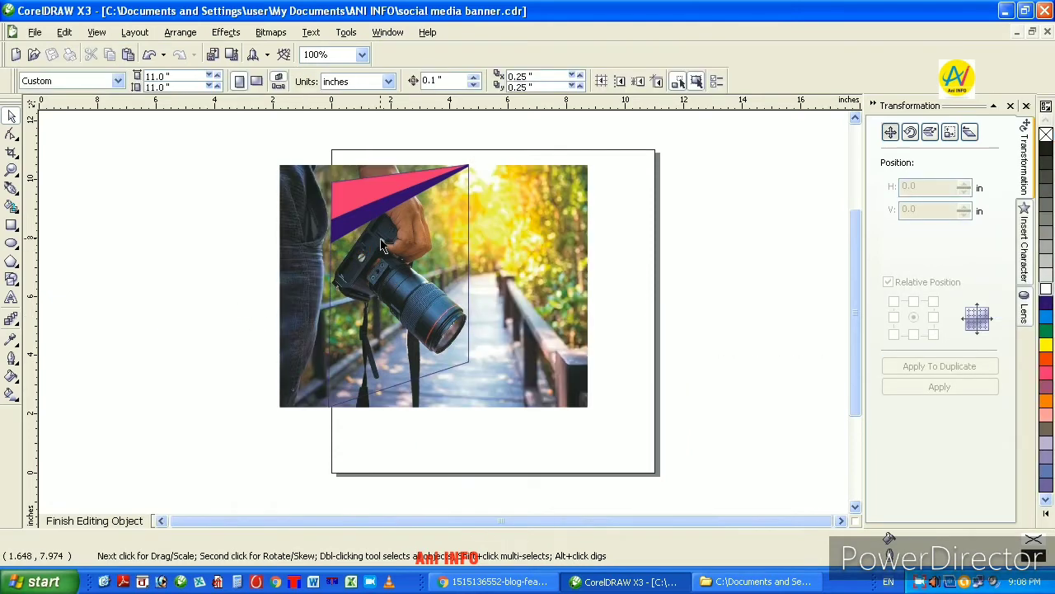
Step: Fill the upper pink wedge inside the hanging-camera photo frame with Chartreuse green
{"action": "left_click", "coordinate": [378, 187]}
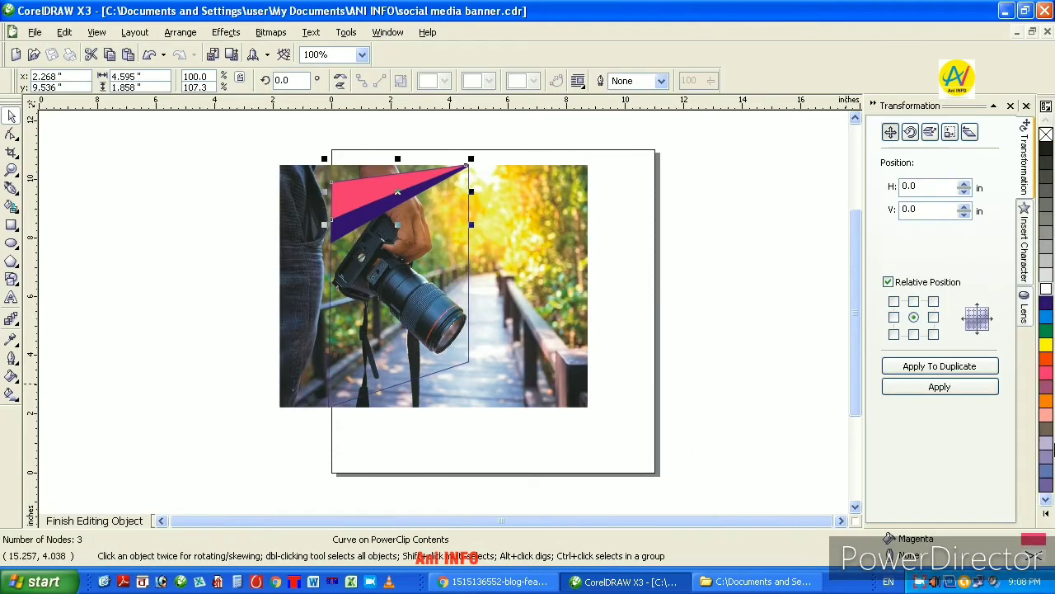
{"action": "left_click", "coordinate": [1047, 513]}
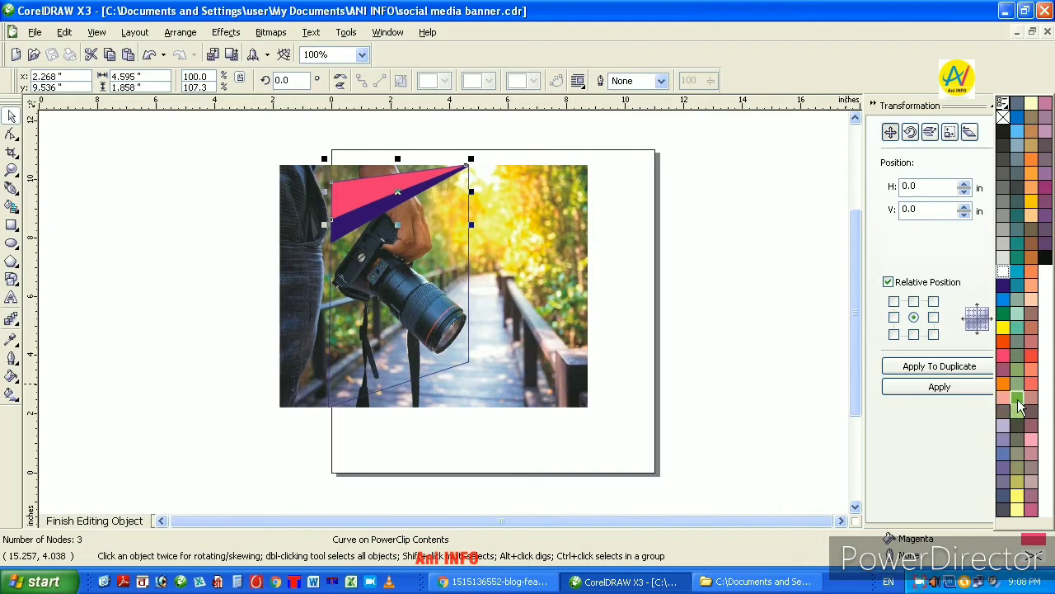
{"action": "left_click", "coordinate": [1017, 397]}
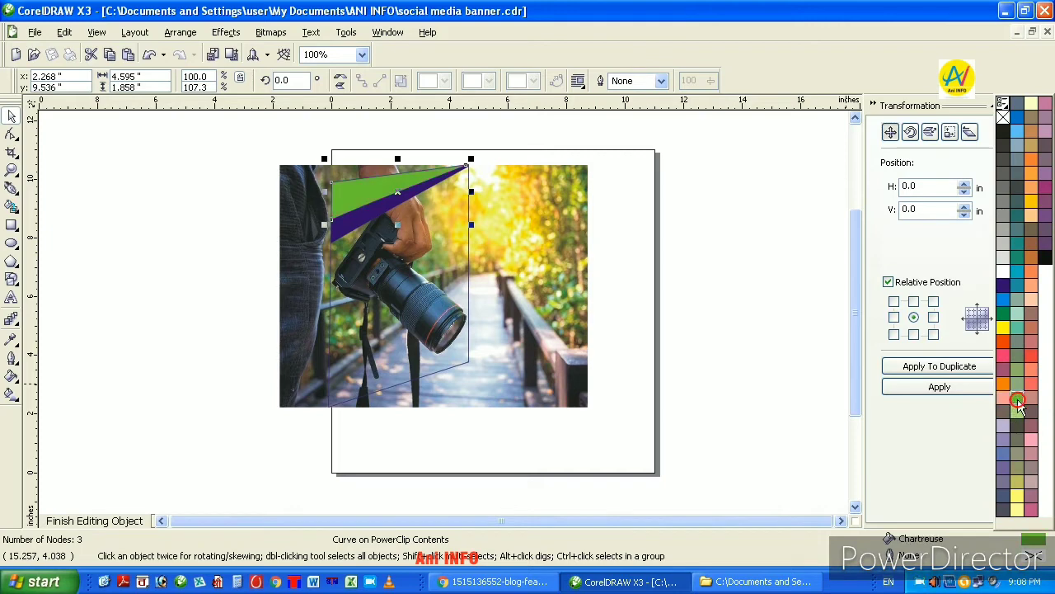
Step: Fill the lower wedge over the hanging-camera photo with Desert Blue and darken it to C:40 M:20 Y:0 K:70
{"action": "left_click", "coordinate": [363, 222]}
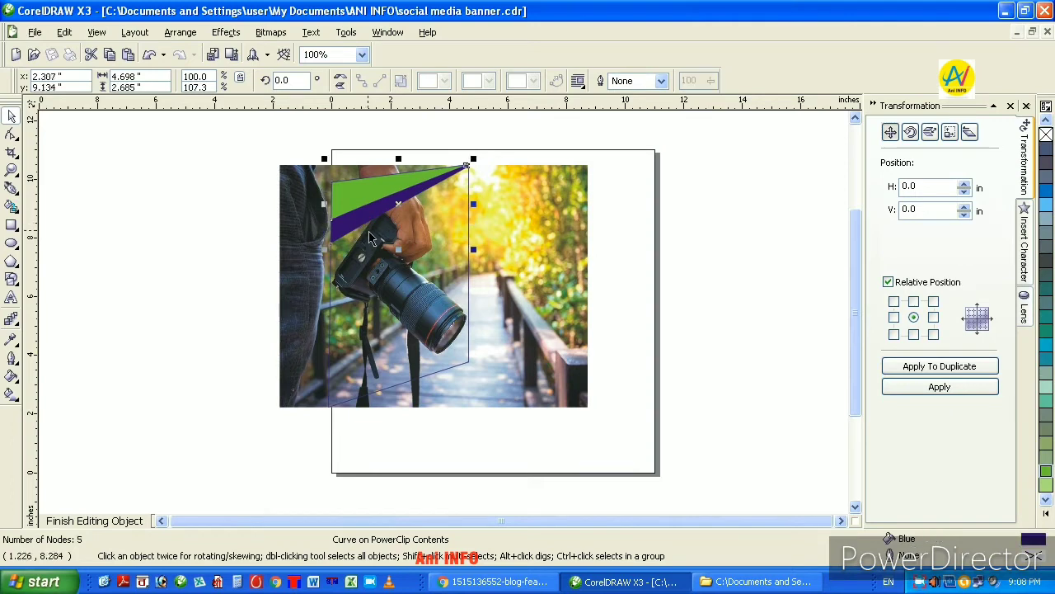
{"action": "left_click", "coordinate": [1046, 513]}
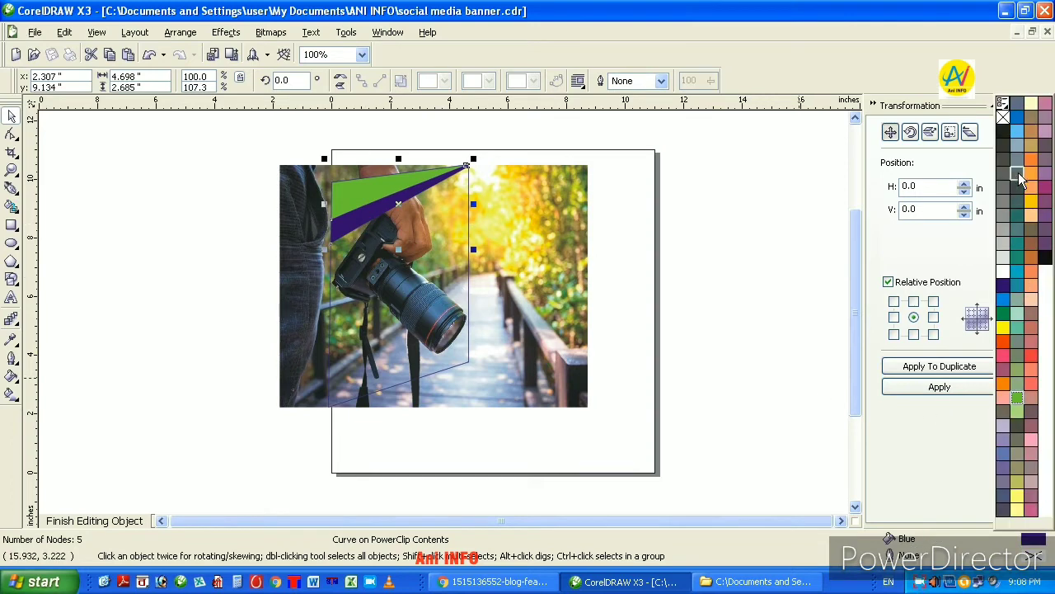
{"action": "left_click", "coordinate": [1018, 105]}
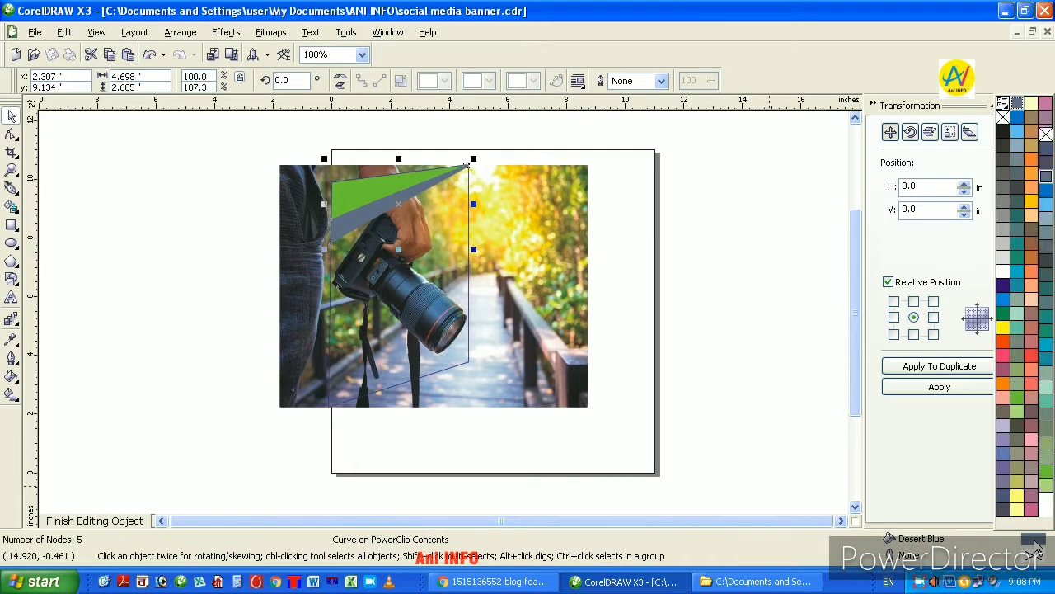
{"action": "double_click", "coordinate": [1029, 539]}
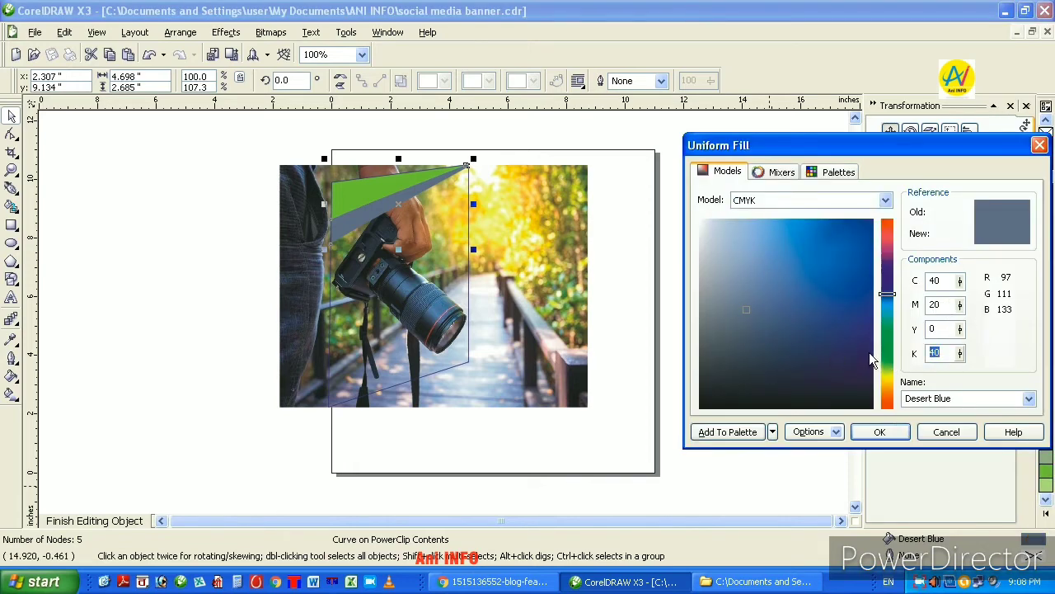
{"action": "key", "text": "Return"}
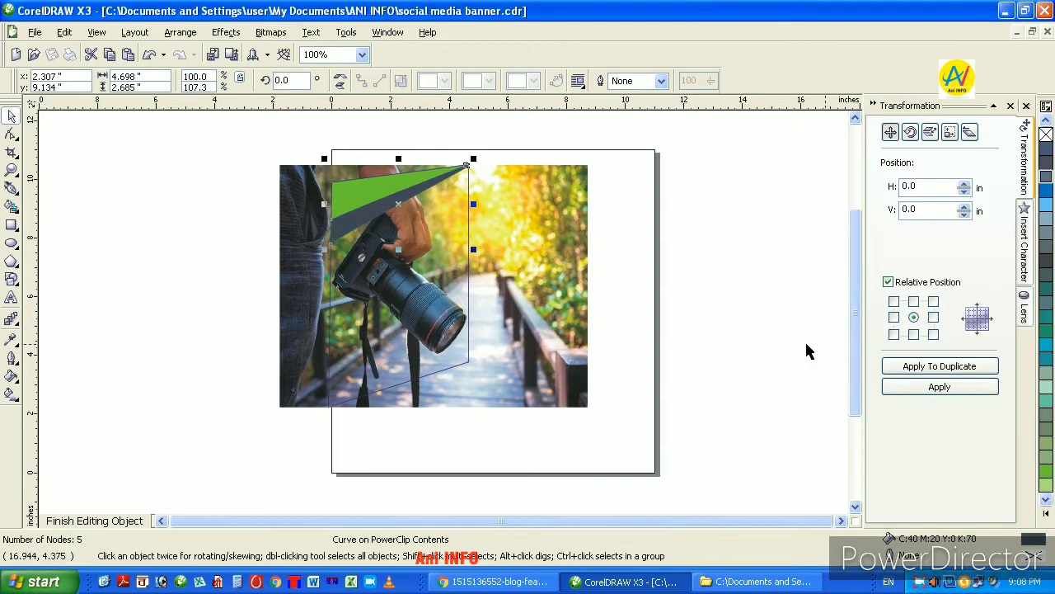
Step: Remove the outlines from both wedges over the hanging-camera photo and finish editing the frame's contents
{"action": "left_click_drag", "start_coordinate": [240, 140], "coordinate": [538, 314]}
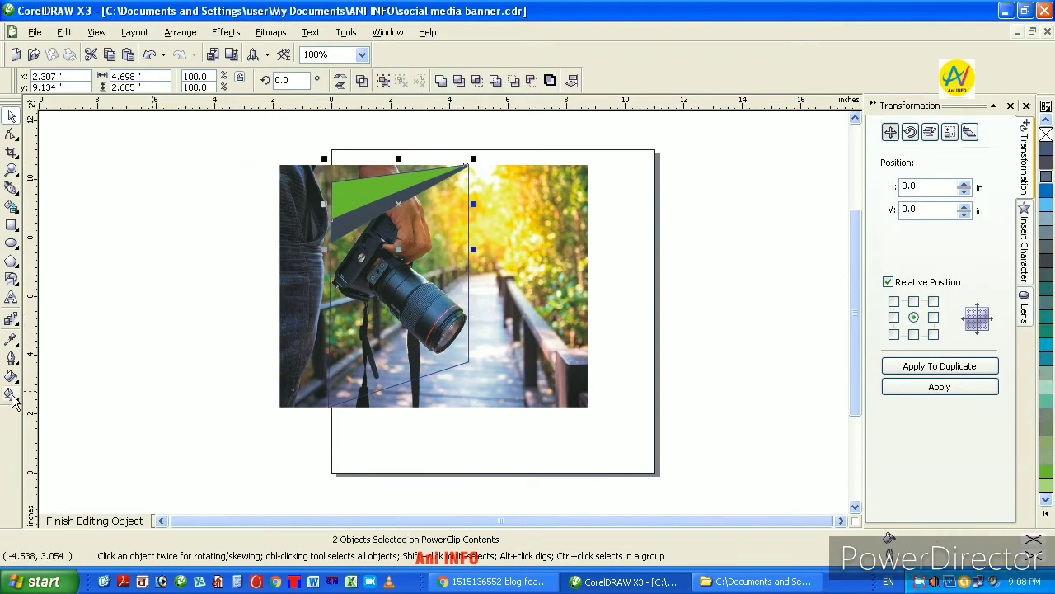
{"action": "left_click", "coordinate": [12, 357]}
{"action": "left_click", "coordinate": [77, 364]}
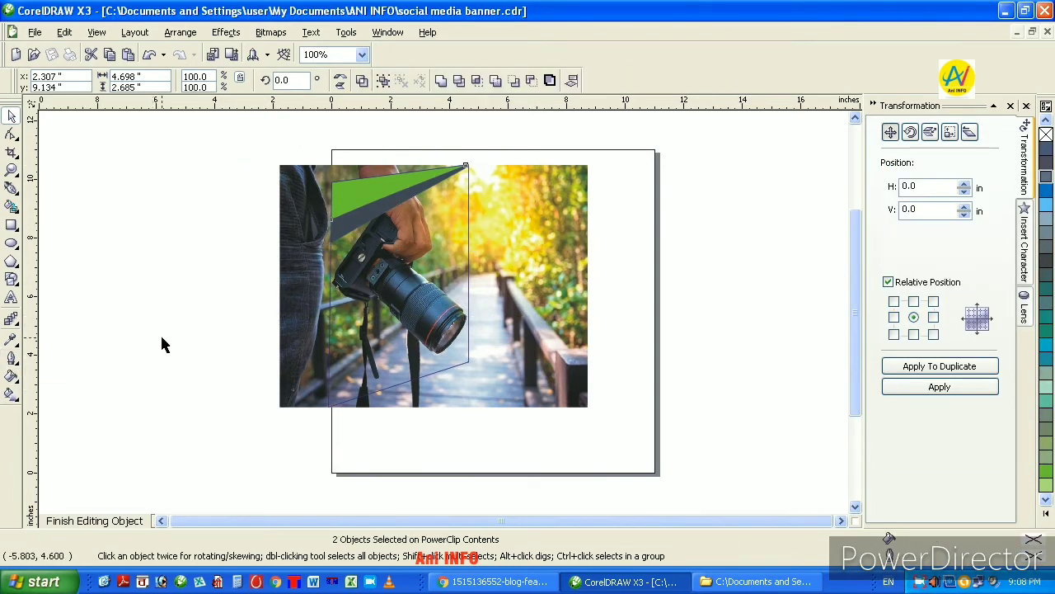
{"action": "left_click", "coordinate": [406, 326]}
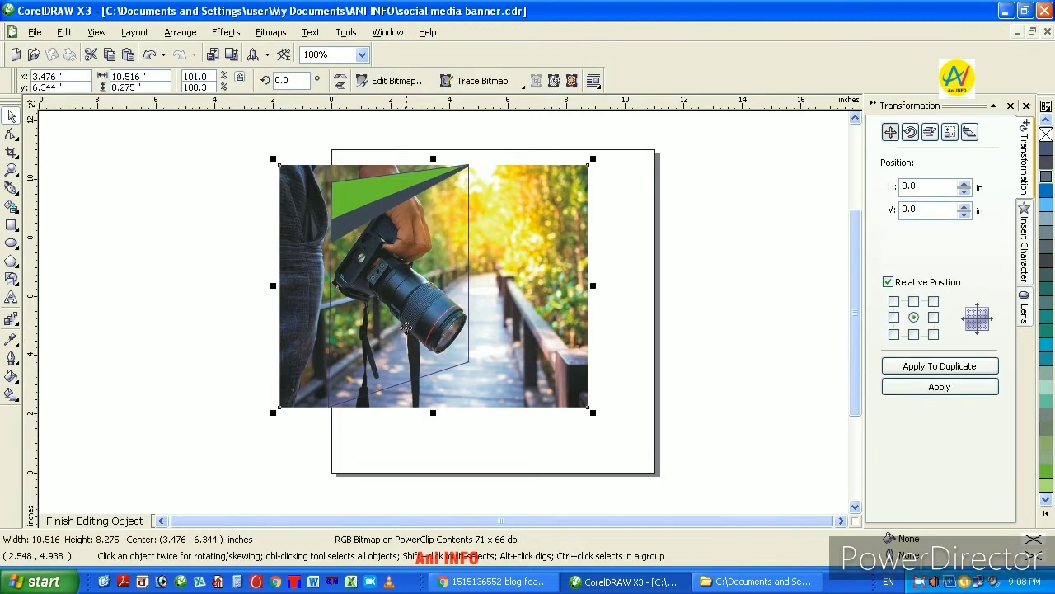
{"action": "left_click", "coordinate": [256, 233], "text": "ctrl"}
{"action": "left_click", "coordinate": [273, 200]}
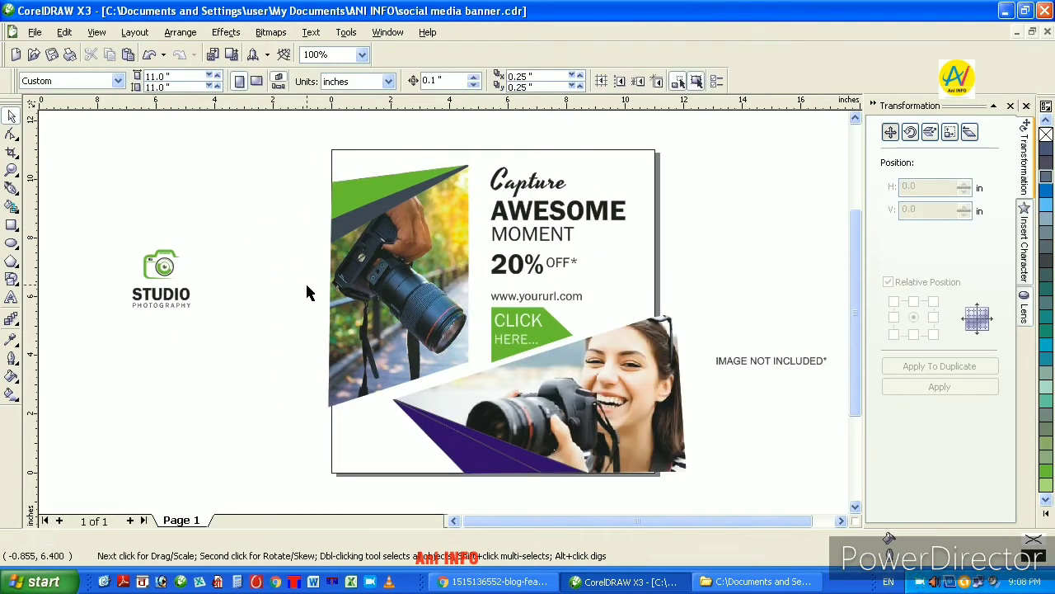
Step: Sample the dark slate colour of the hanging-camera frame's lower wedge with the Eyedropper in Sample Color mode
{"action": "left_click", "coordinate": [11, 339]}
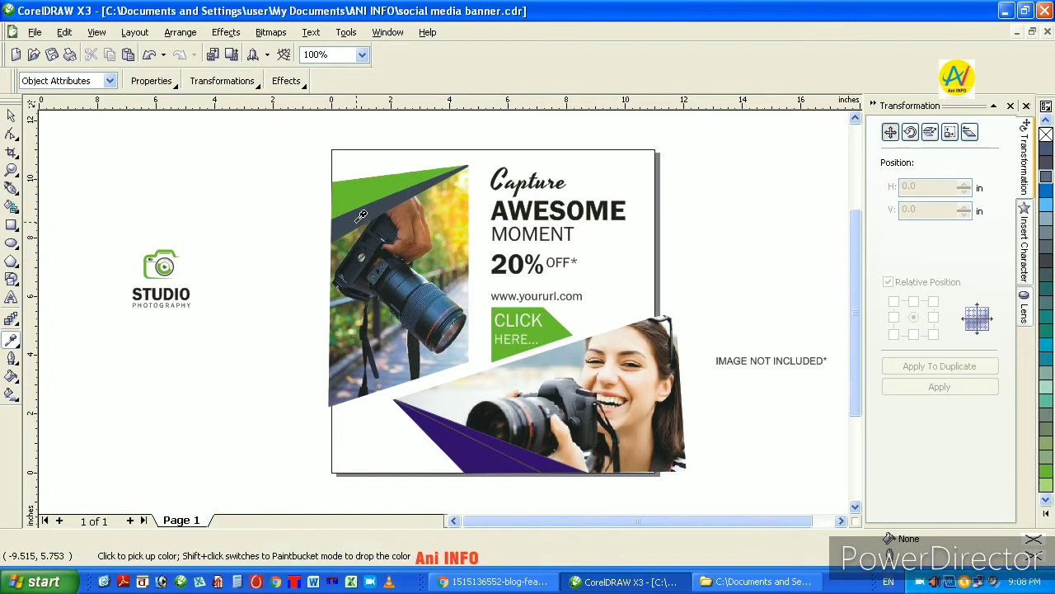
{"action": "left_click", "coordinate": [109, 80]}
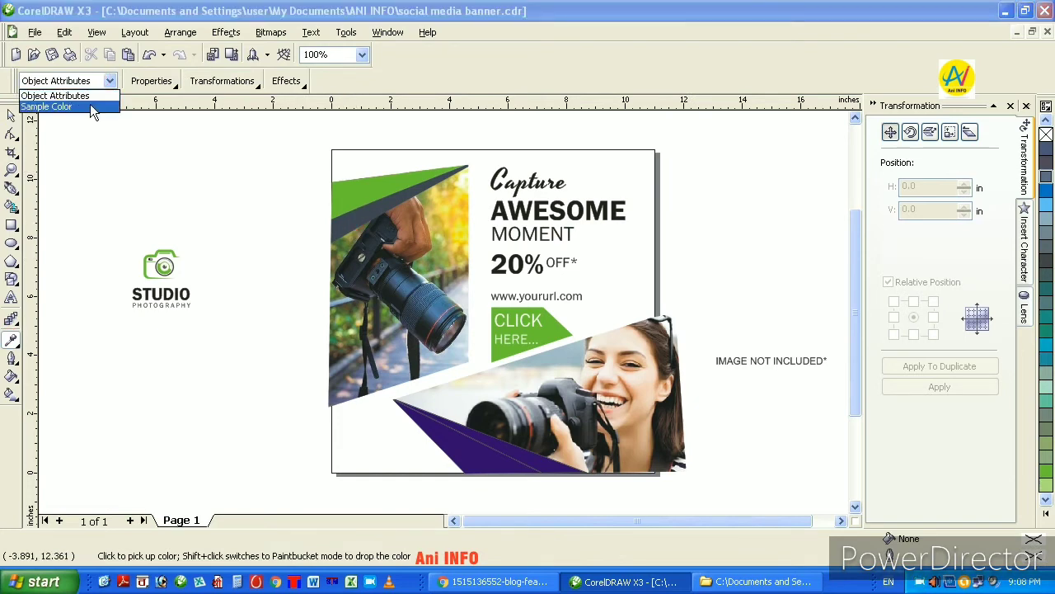
{"action": "left_click", "coordinate": [90, 105]}
{"action": "left_click", "coordinate": [351, 216]}
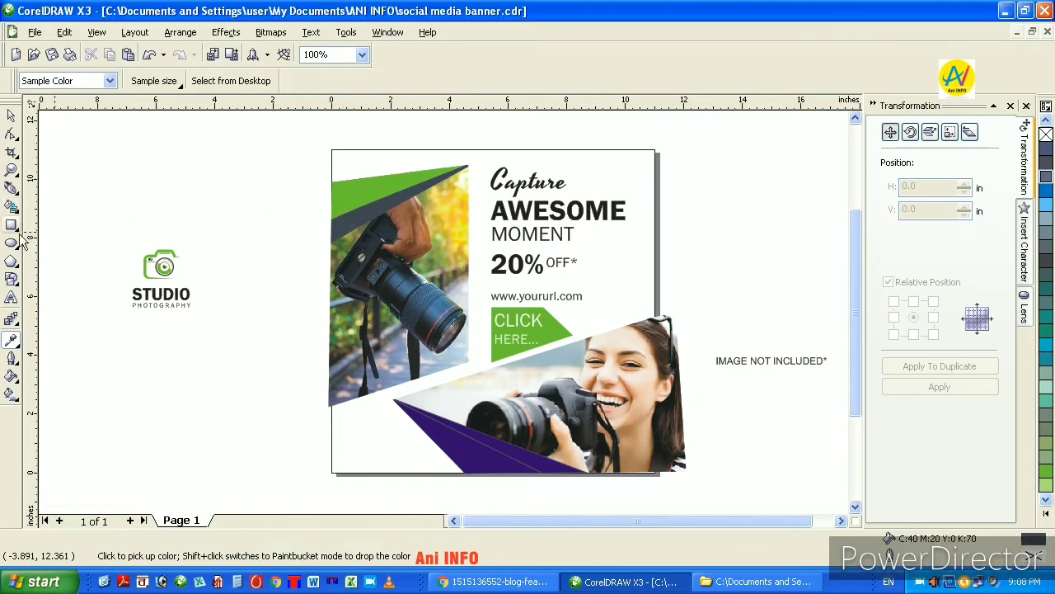
{"action": "left_click", "coordinate": [13, 350]}
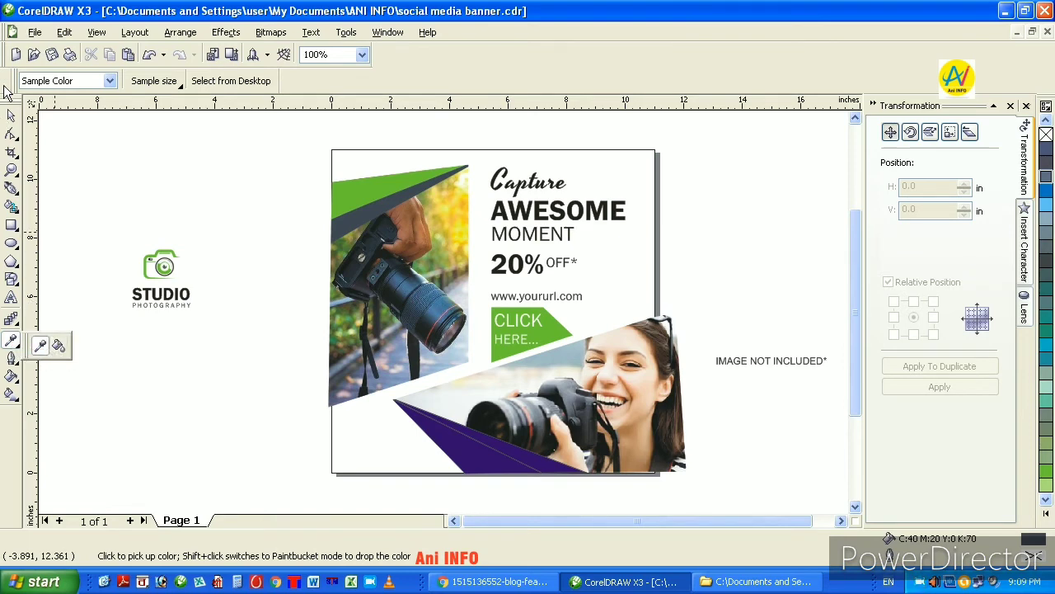
Step: Open the contents of the woman's photo frame for editing and fill its outer wedge with Chartreuse green
{"action": "left_click", "coordinate": [11, 115]}
{"action": "left_click", "coordinate": [490, 414]}
{"action": "left_click", "coordinate": [491, 415], "text": "ctrl"}
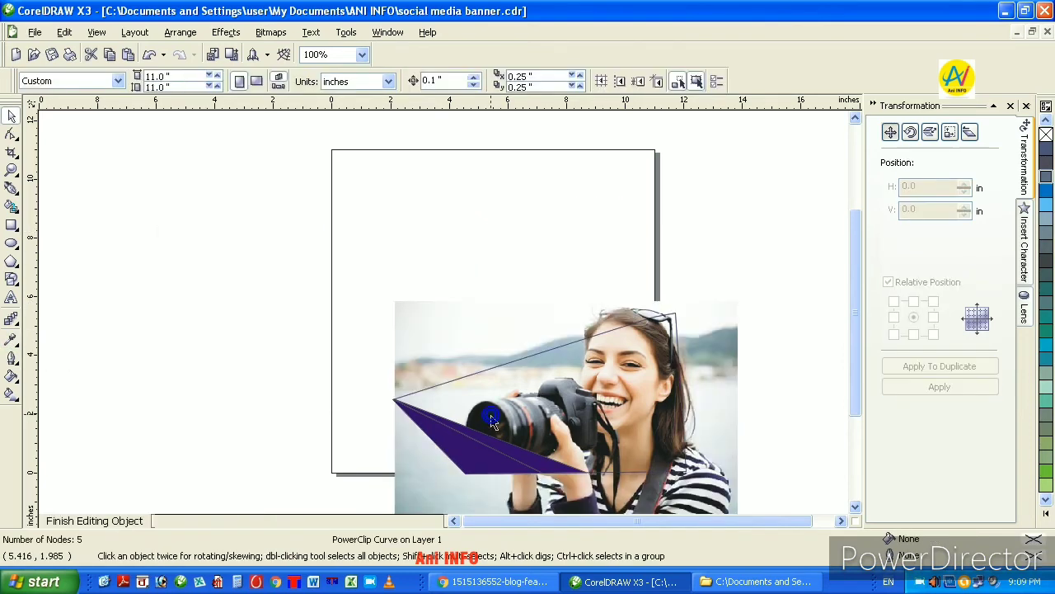
{"action": "left_click", "coordinate": [470, 462]}
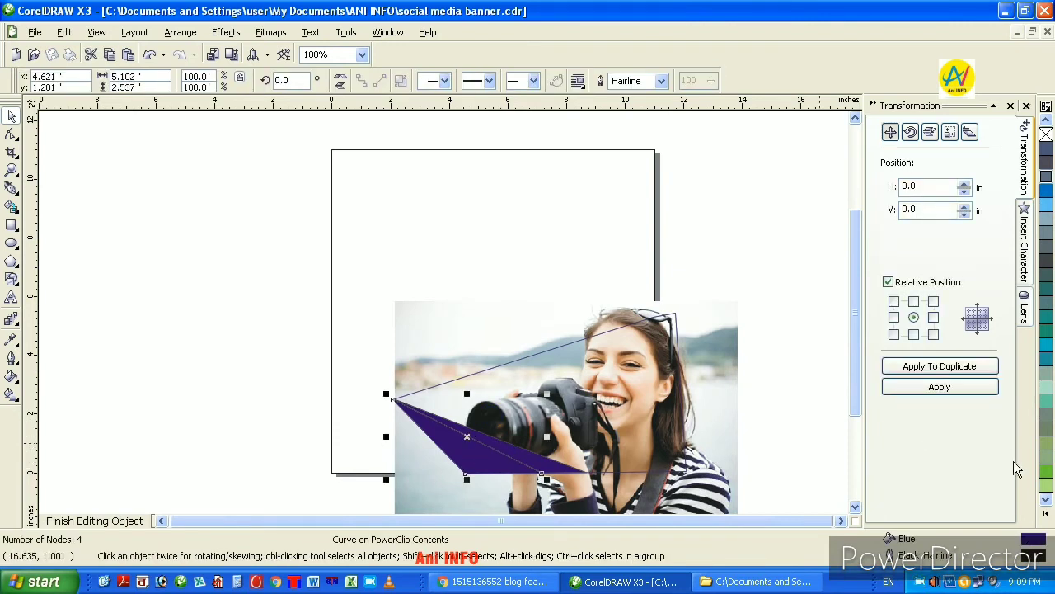
{"action": "left_click", "coordinate": [1045, 472]}
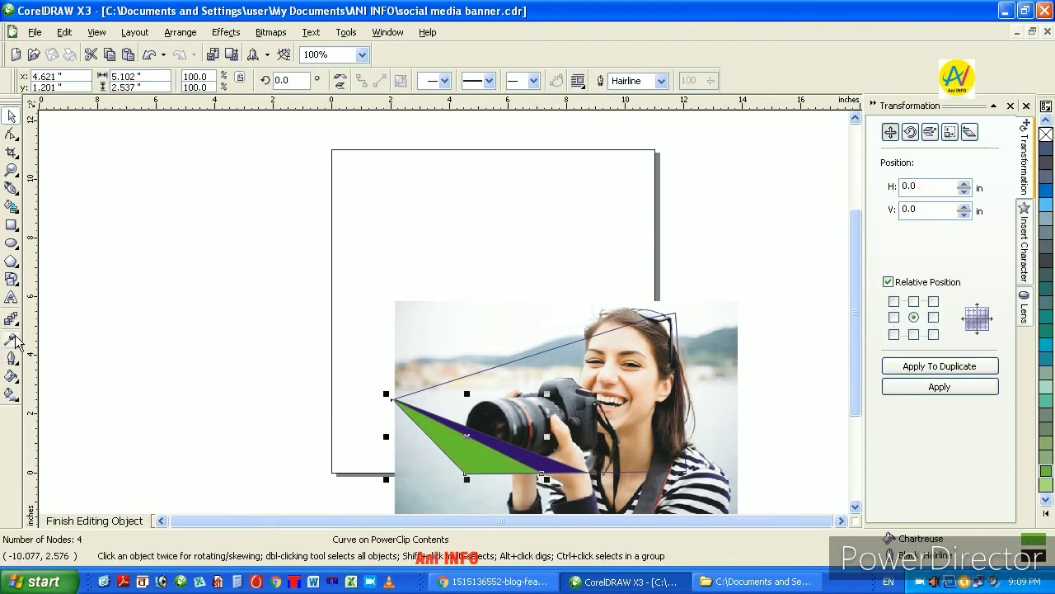
Step: Apply the sampled dark slate colour (C:40 M:20 Y:0 K:70) to the inner wedge over the woman's photo
{"action": "left_click", "coordinate": [11, 339]}
{"action": "left_click", "coordinate": [54, 346]}
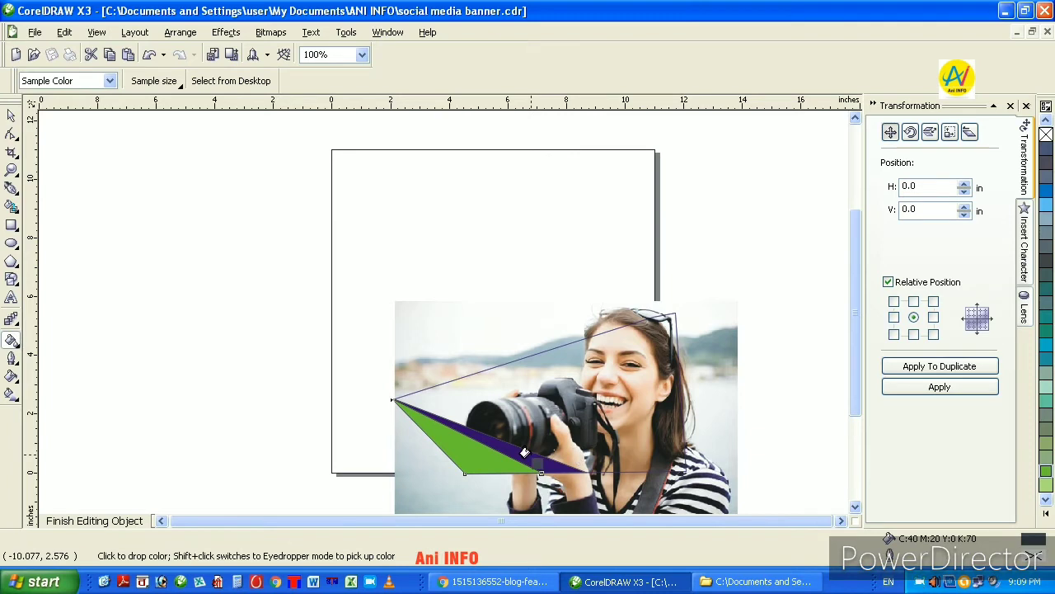
{"action": "left_click", "coordinate": [546, 453]}
{"action": "left_click", "coordinate": [11, 115]}
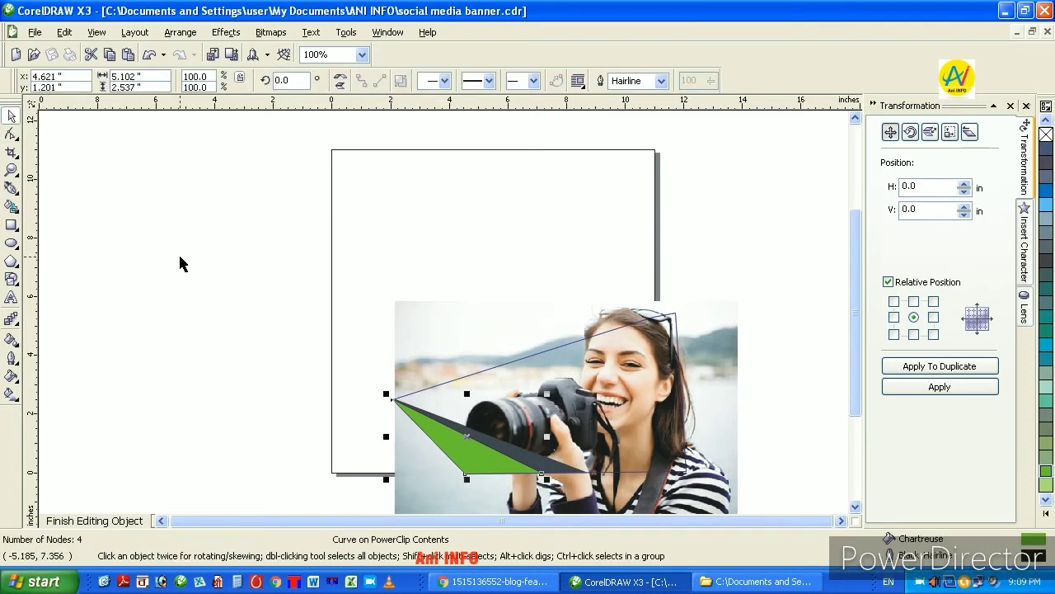
Step: Remove the outlines from both wedges over the woman's photo and finish editing the frame's contents
{"action": "left_click_drag", "start_coordinate": [259, 311], "coordinate": [602, 495]}
{"action": "left_click", "coordinate": [10, 357]}
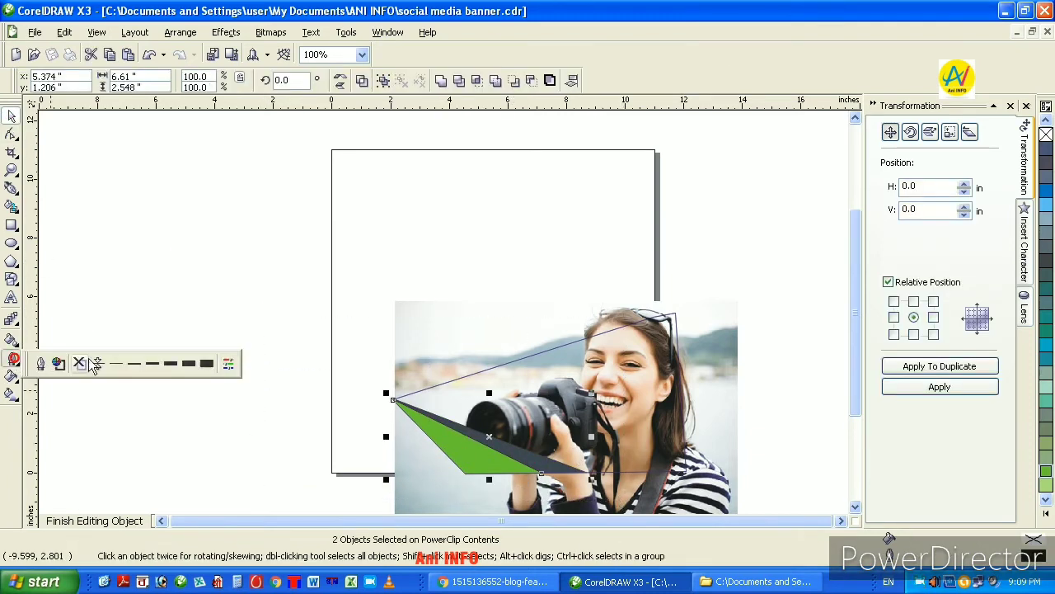
{"action": "left_click", "coordinate": [76, 363]}
{"action": "left_click", "coordinate": [220, 317]}
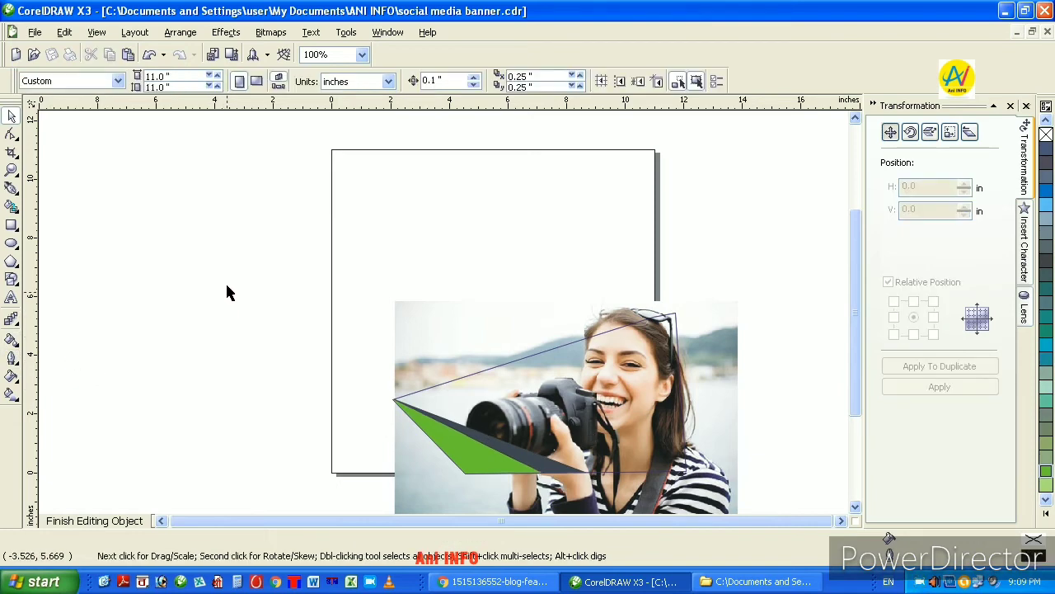
{"action": "left_click", "coordinate": [226, 289], "text": "ctrl"}
{"action": "left_click", "coordinate": [718, 444]}
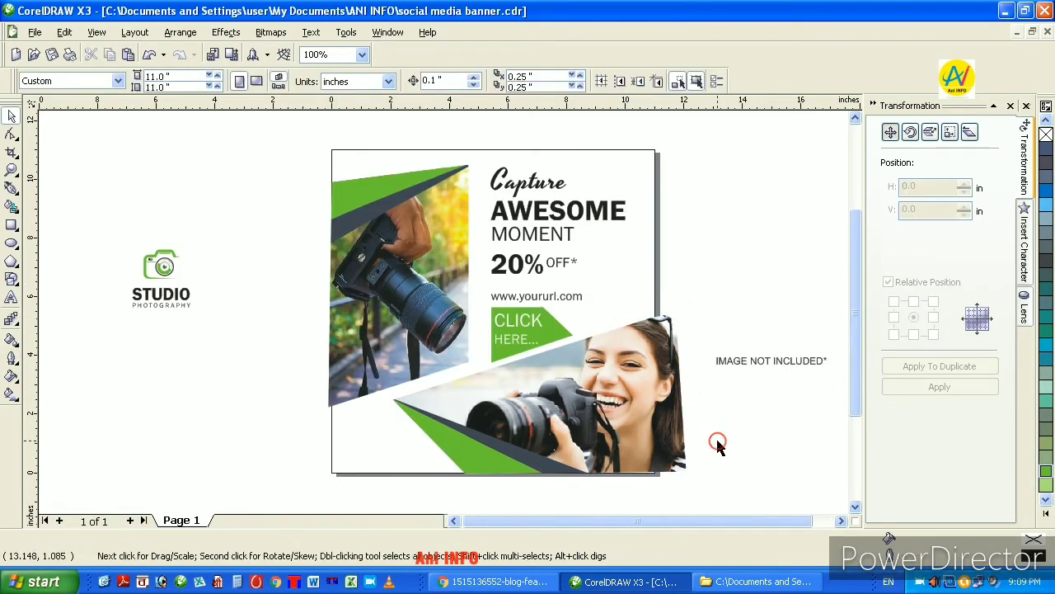
{"action": "left_click", "coordinate": [519, 214]}
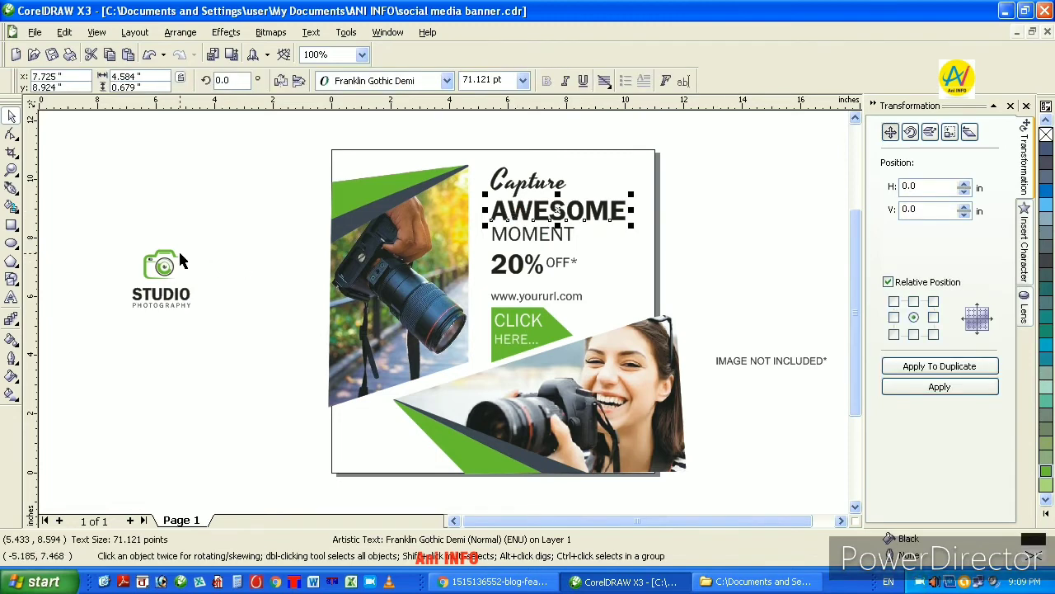
{"action": "left_click", "coordinate": [10, 337]}
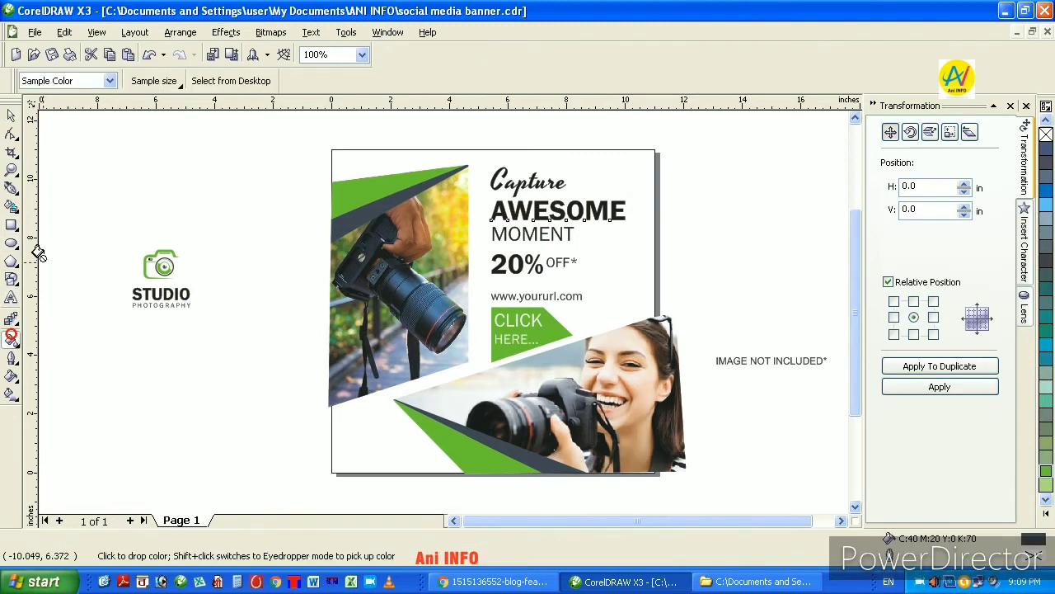
{"action": "left_click", "coordinate": [10, 170]}
{"action": "left_click_drag", "start_coordinate": [429, 163], "coordinate": [654, 308]}
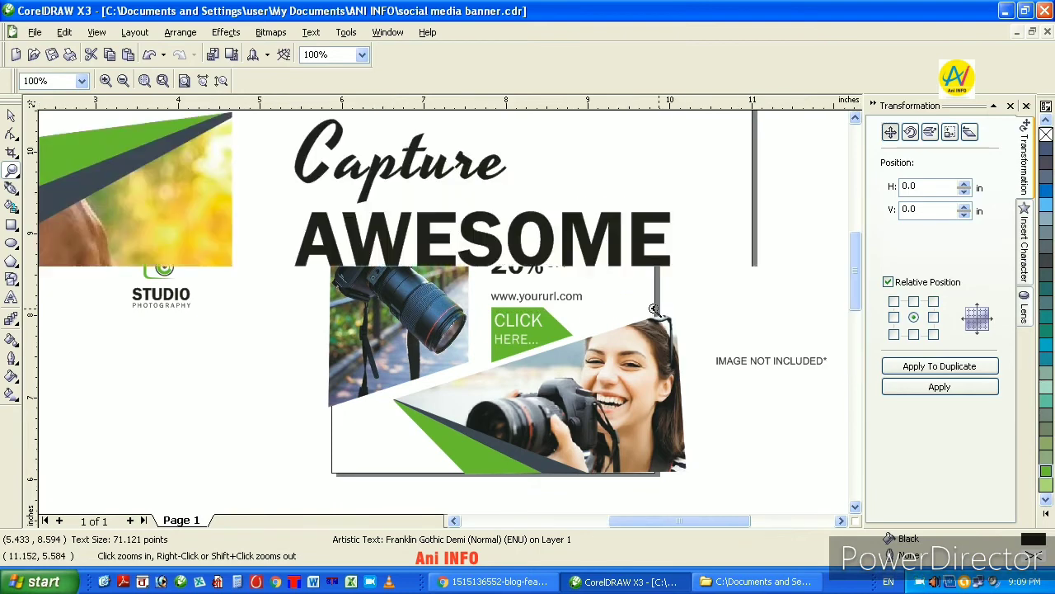
{"action": "left_click", "coordinate": [11, 338]}
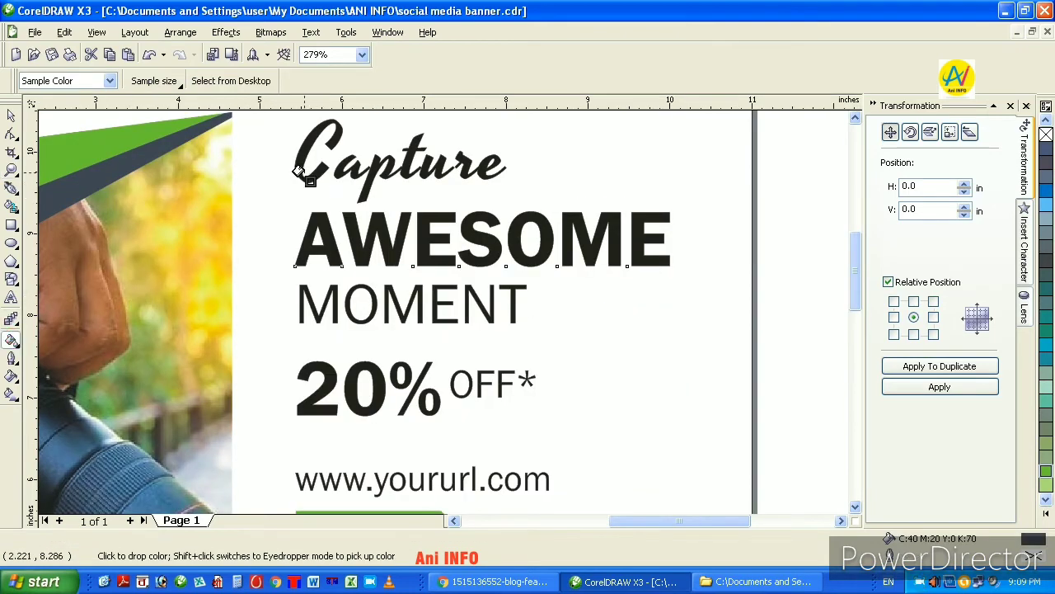
{"action": "left_click", "coordinate": [298, 171]}
{"action": "left_click", "coordinate": [299, 161]}
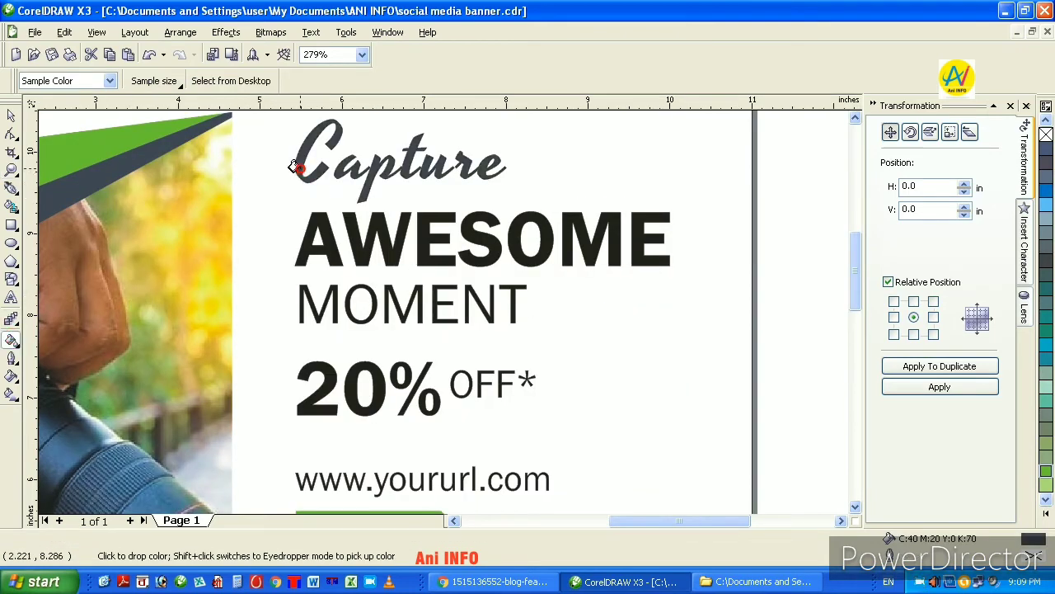
{"action": "left_click", "coordinate": [329, 290]}
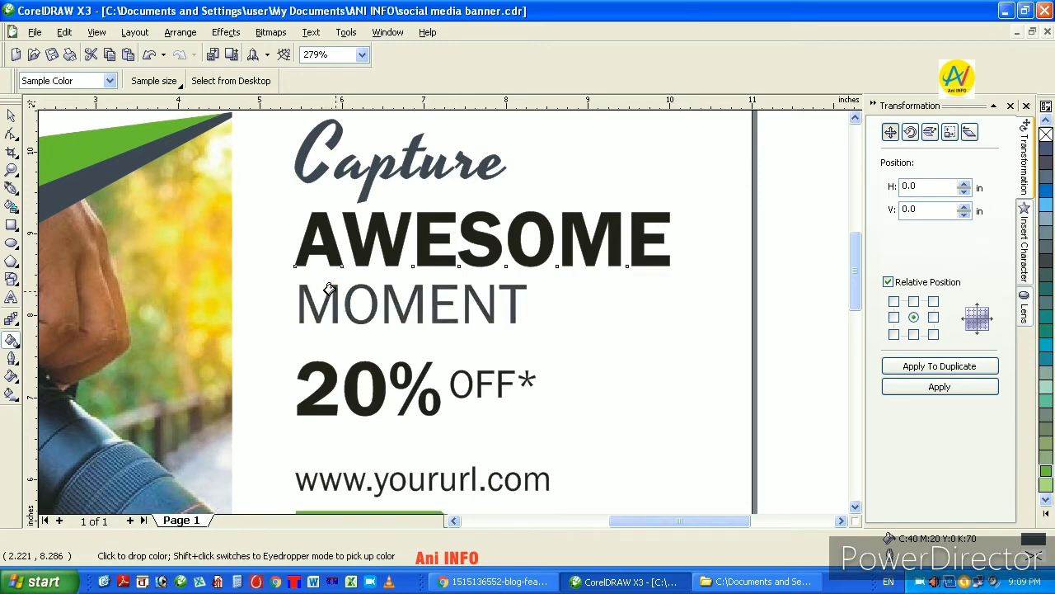
{"action": "left_click", "coordinate": [324, 376]}
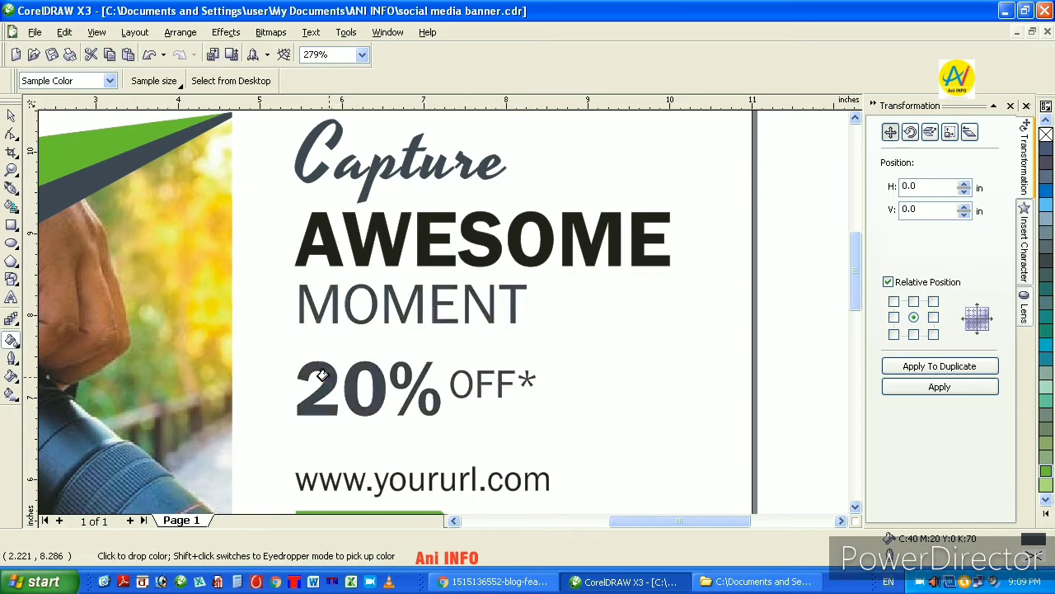
{"action": "left_click", "coordinate": [325, 477]}
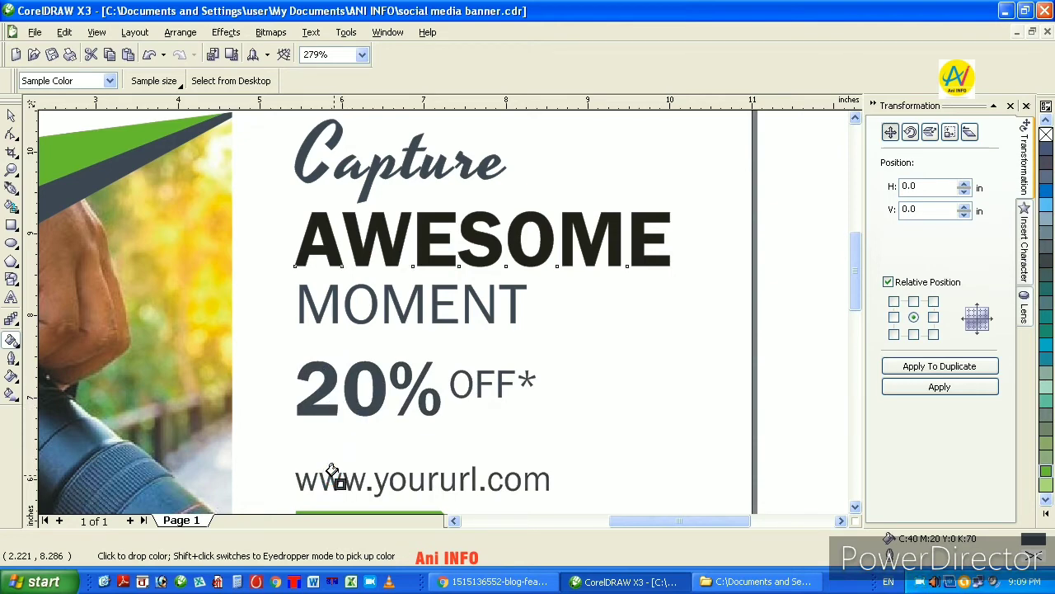
Step: Move the studio logo with its camera icon and text onto the banner's empty lower-left corner below the camera photo
{"action": "left_click", "coordinate": [11, 171]}
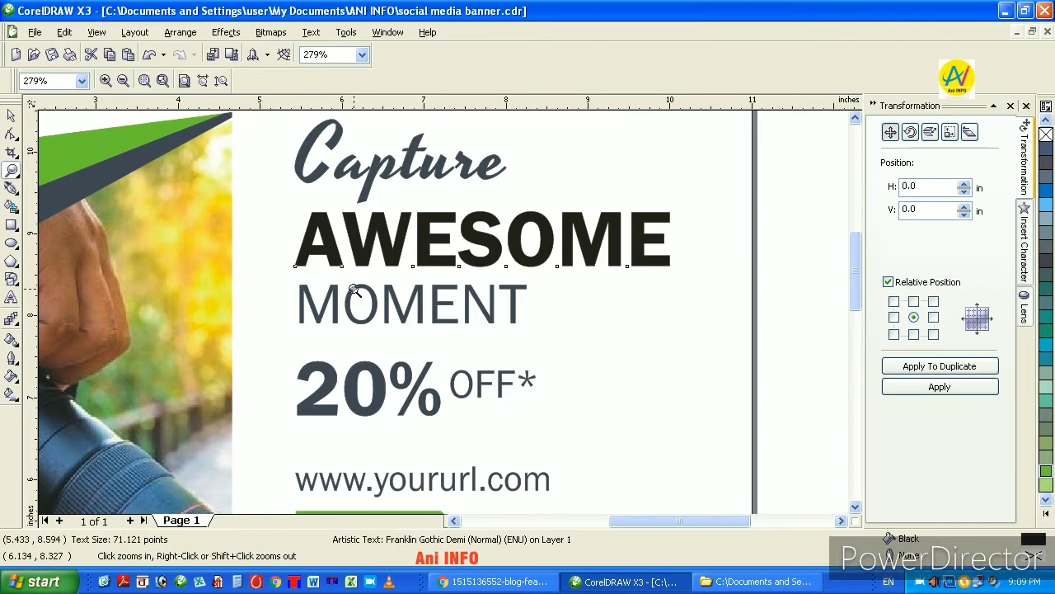
{"action": "right_click", "coordinate": [97, 223]}
{"action": "key", "text": "space"}
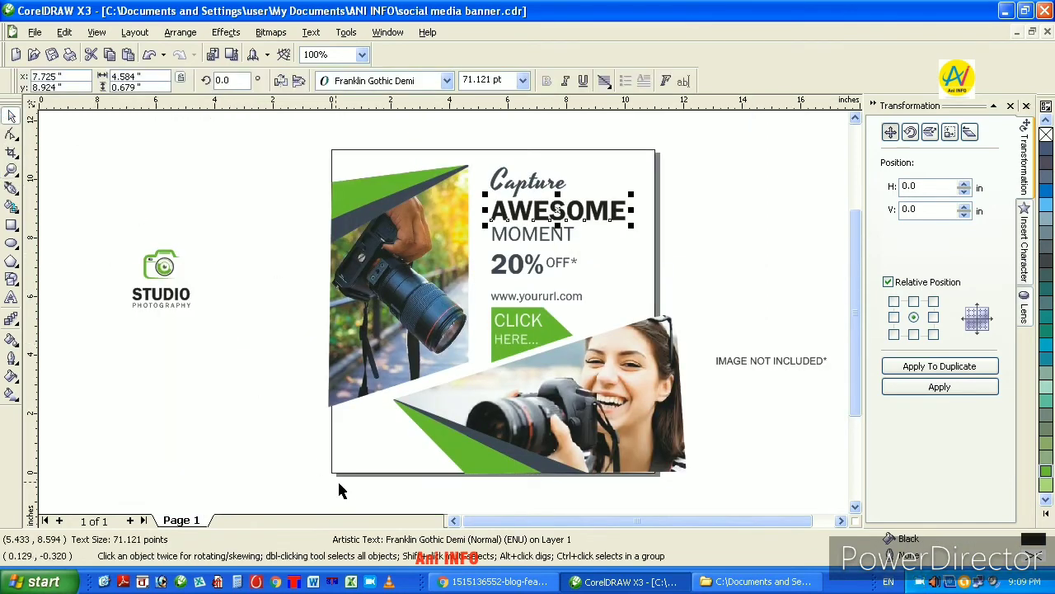
{"action": "left_click_drag", "start_coordinate": [111, 234], "coordinate": [199, 313]}
{"action": "left_click_drag", "start_coordinate": [168, 267], "coordinate": [376, 423]}
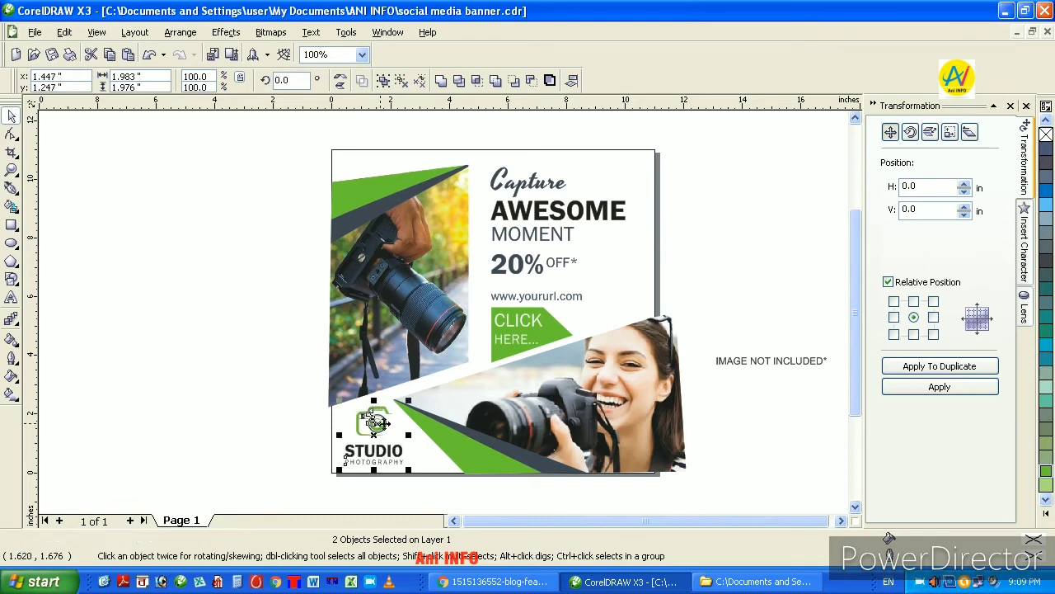
{"action": "left_click", "coordinate": [274, 410]}
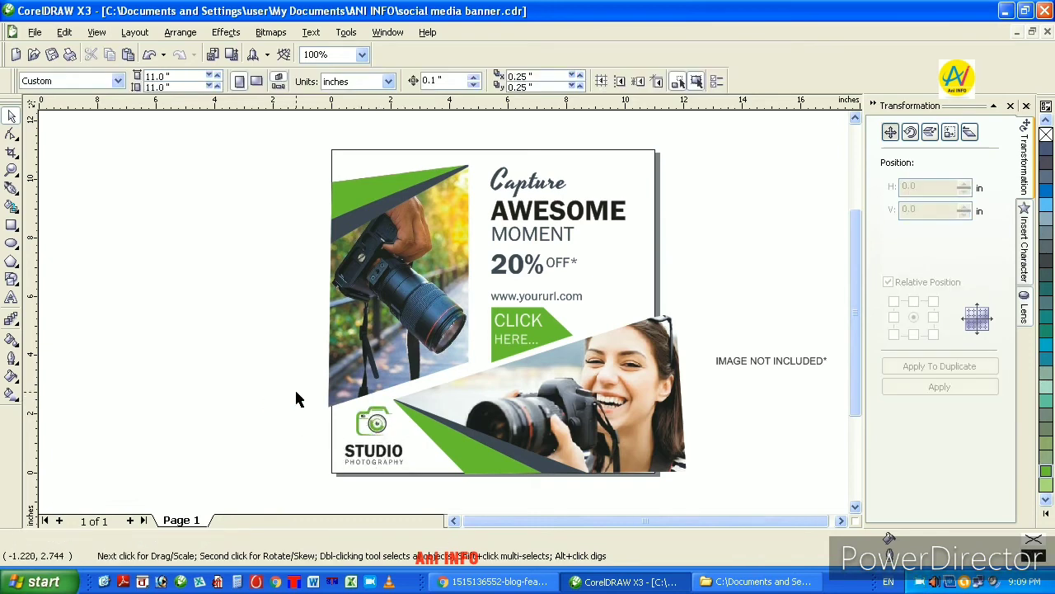
Step: Apply the sampled dark slate colour (C:40 M:20 Y:0 K:70) to the logo's STUDIO PHOTOGRAPHY text
{"action": "left_click", "coordinate": [12, 169]}
{"action": "left_click_drag", "start_coordinate": [313, 389], "coordinate": [519, 477]}
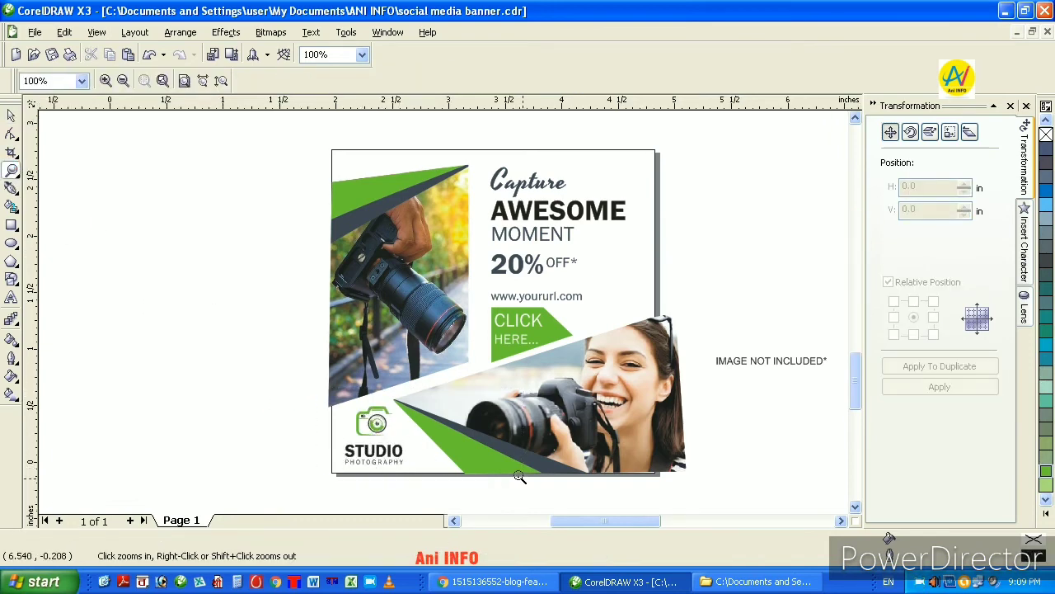
{"action": "left_click", "coordinate": [11, 339]}
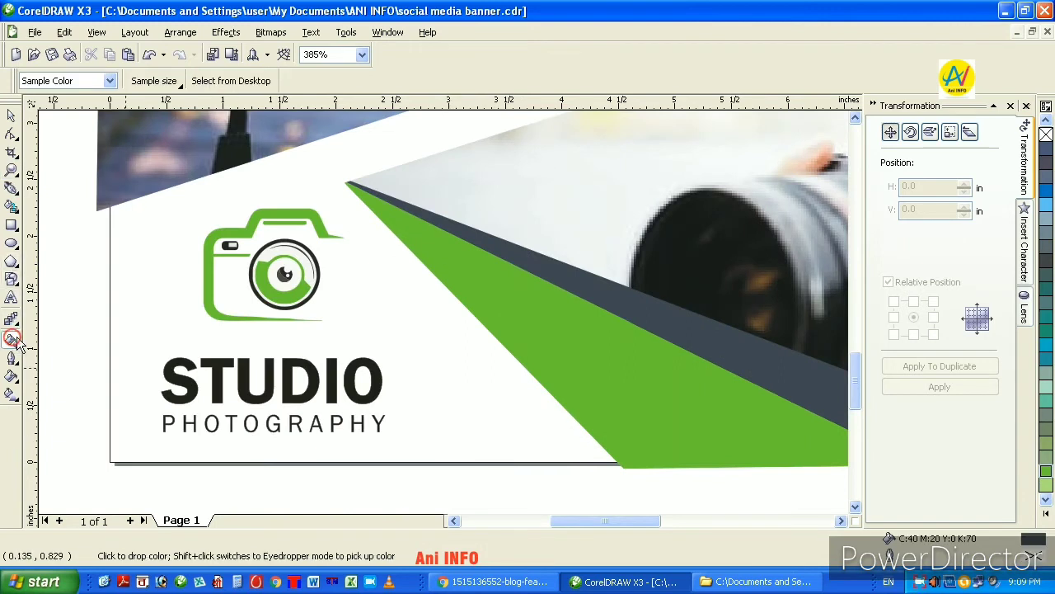
{"action": "left_click", "coordinate": [164, 369]}
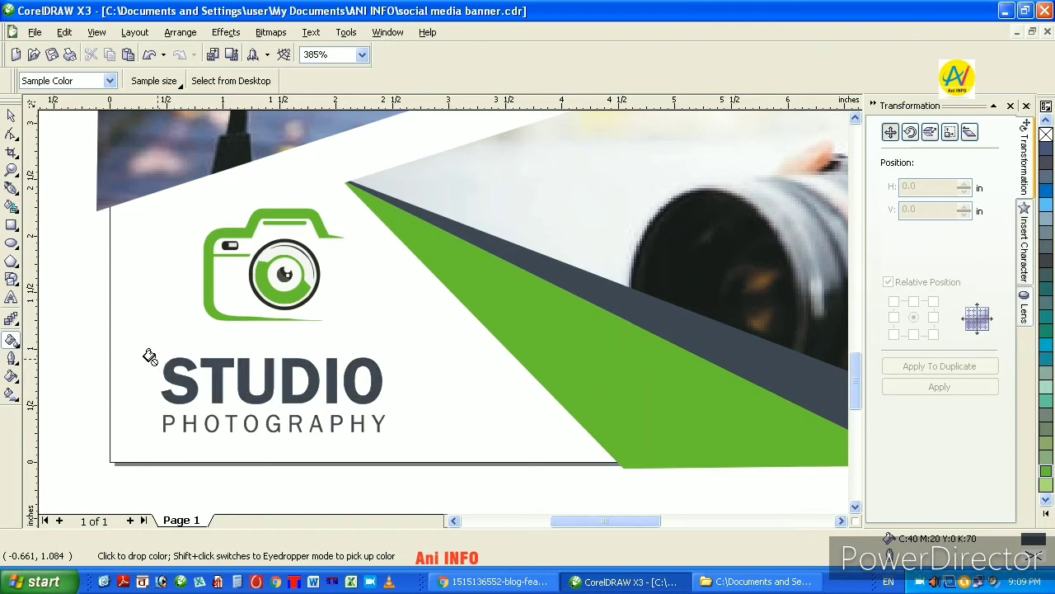
Step: Move the STUDIO PHOTOGRAPHY text closer under the camera icon and shift the whole logo slightly down
{"action": "left_click", "coordinate": [12, 115]}
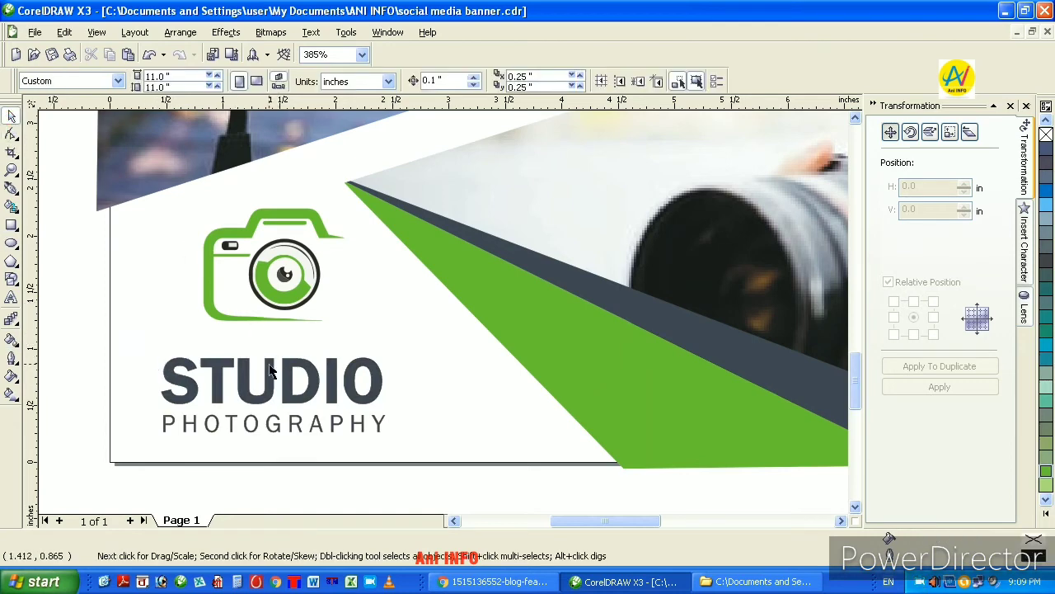
{"action": "mouse_move", "coordinate": [271, 371]}
{"action": "left_mouse_down"}
{"action": "mouse_move", "coordinate": [275, 384]}
{"action": "mouse_move", "coordinate": [276, 365]}
{"action": "left_mouse_up"}
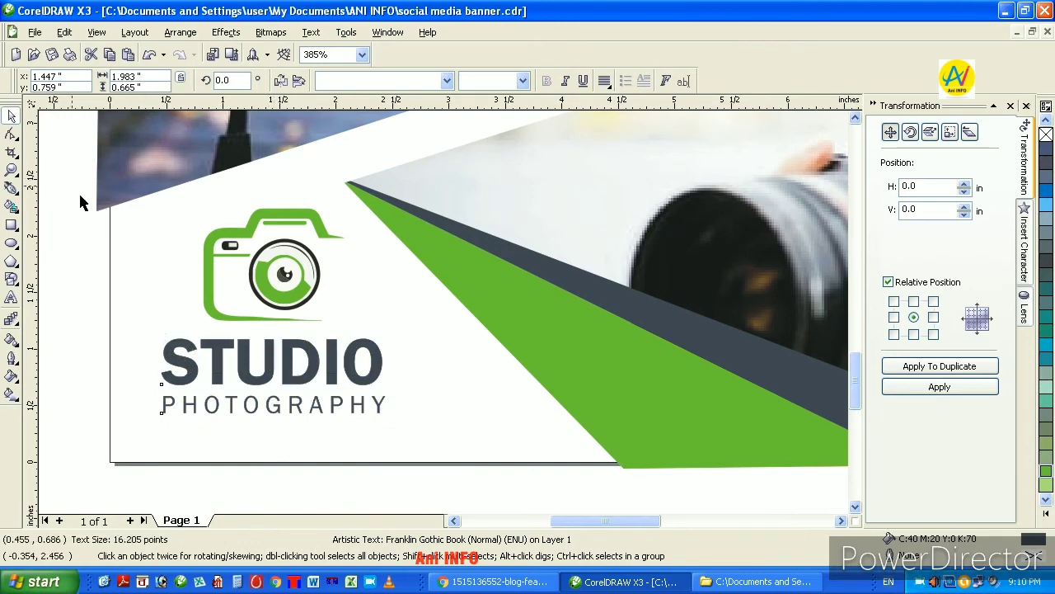
{"action": "left_click_drag", "start_coordinate": [80, 203], "coordinate": [443, 432]}
{"action": "left_click_drag", "start_coordinate": [284, 283], "coordinate": [285, 308]}
{"action": "left_click", "coordinate": [62, 338]}
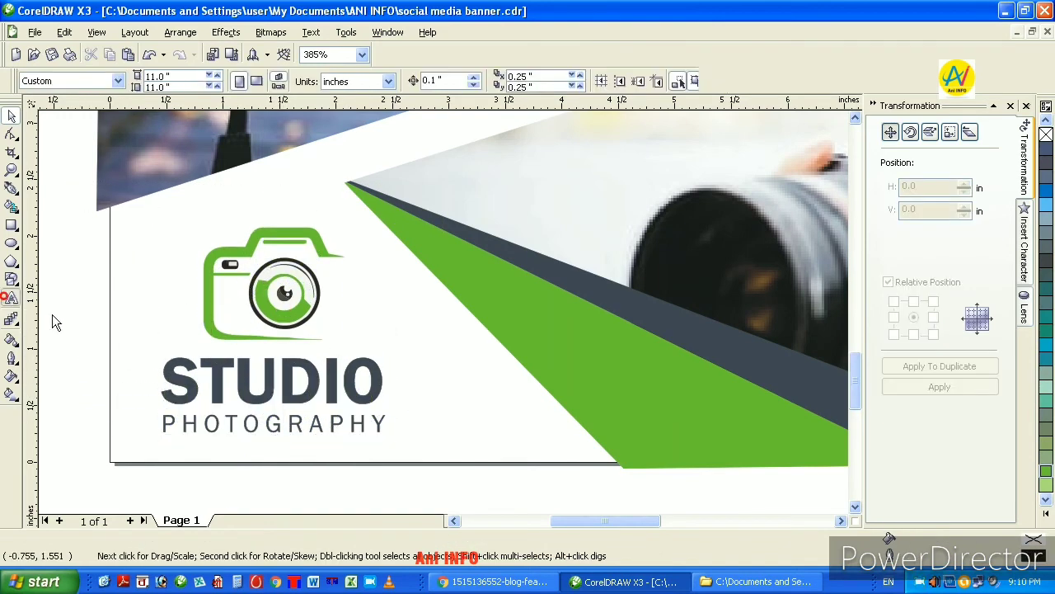
Step: Recolour only the word PHOTOGRAPHY in the logo with Chartreuse green
{"action": "left_click_drag", "start_coordinate": [162, 422], "coordinate": [437, 416]}
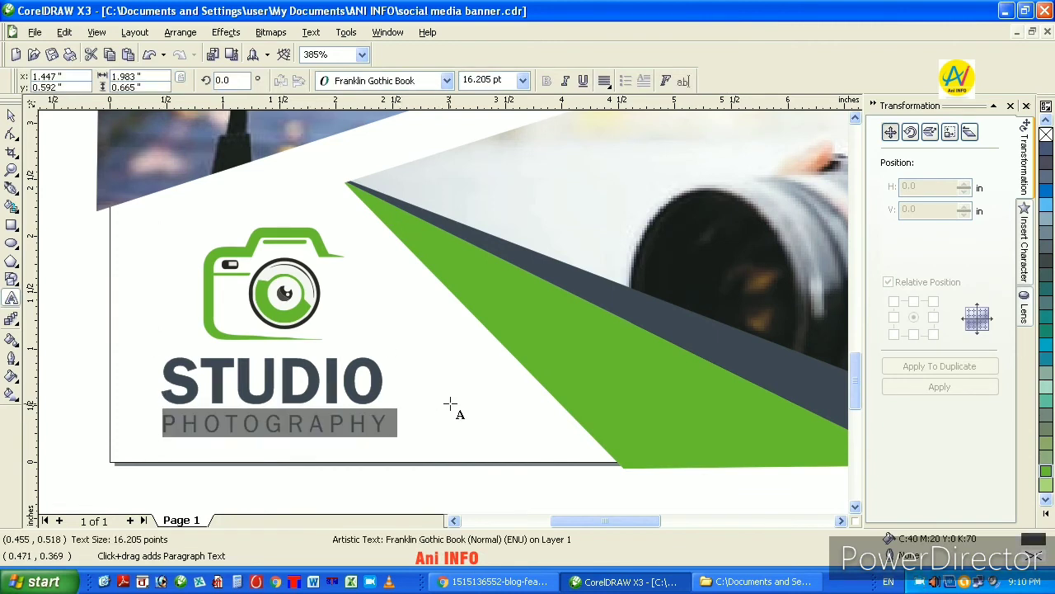
{"action": "left_click", "coordinate": [1047, 473]}
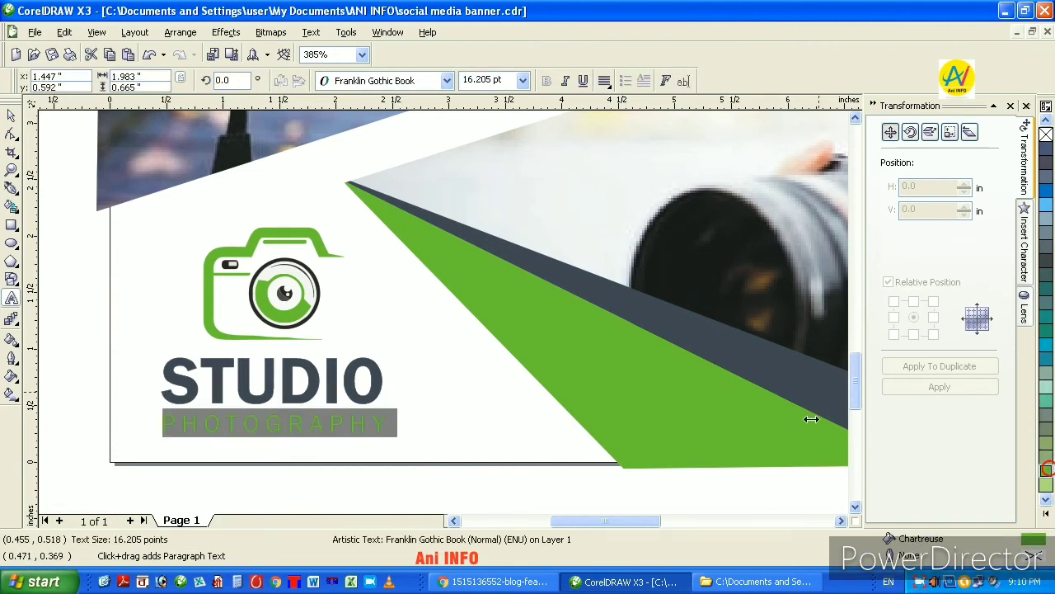
{"action": "left_click", "coordinate": [11, 169]}
{"action": "right_click", "coordinate": [454, 207]}
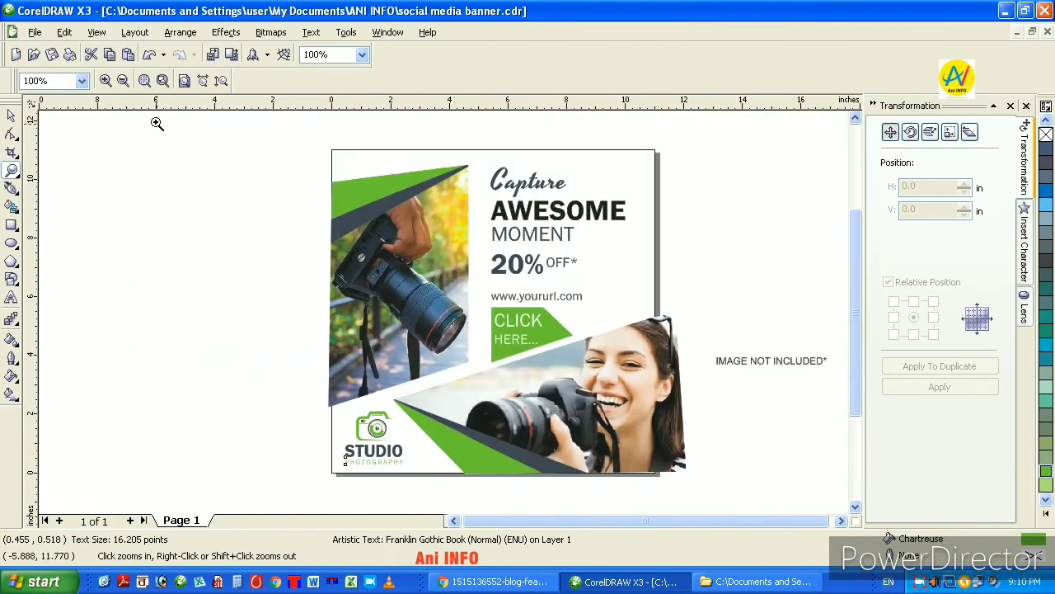
{"action": "left_click", "coordinate": [12, 115]}
{"action": "left_click", "coordinate": [697, 280]}
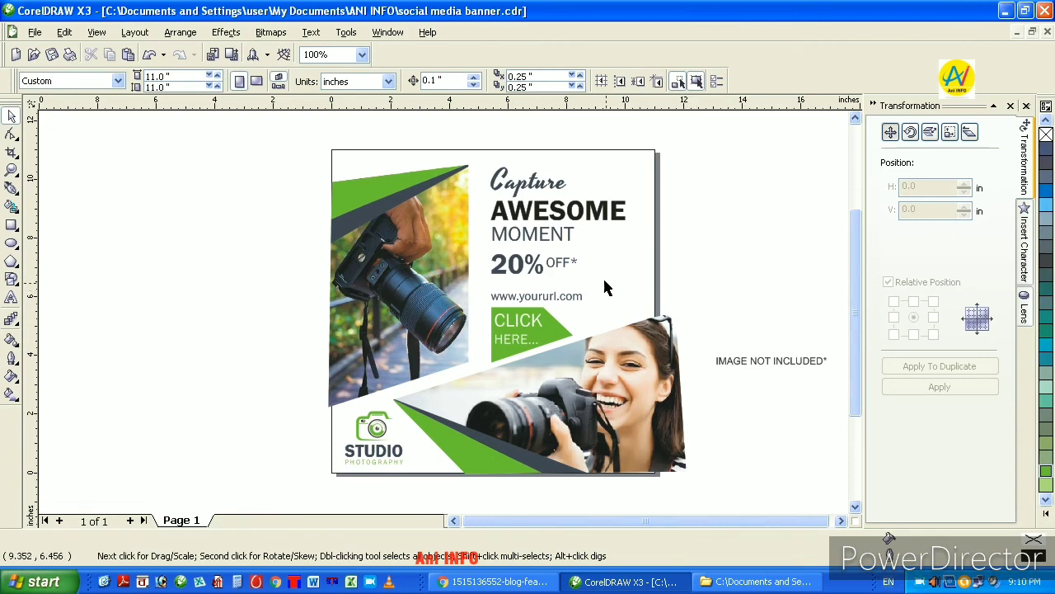
Step: Group the Capture, AWESOME, MOMENT and 20% OFF* texts, align their top with the left camera photo frame, and ungroup them
{"action": "left_click_drag", "start_coordinate": [471, 127], "coordinate": [693, 284]}
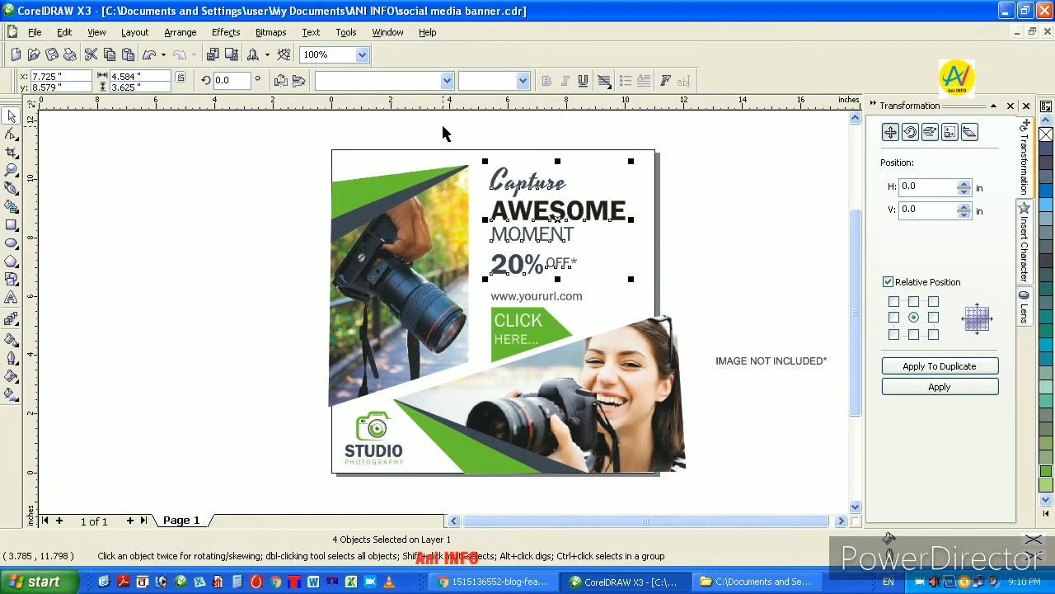
{"action": "key", "text": "ctrl+g"}
{"action": "left_click", "coordinate": [463, 176], "text": "shift"}
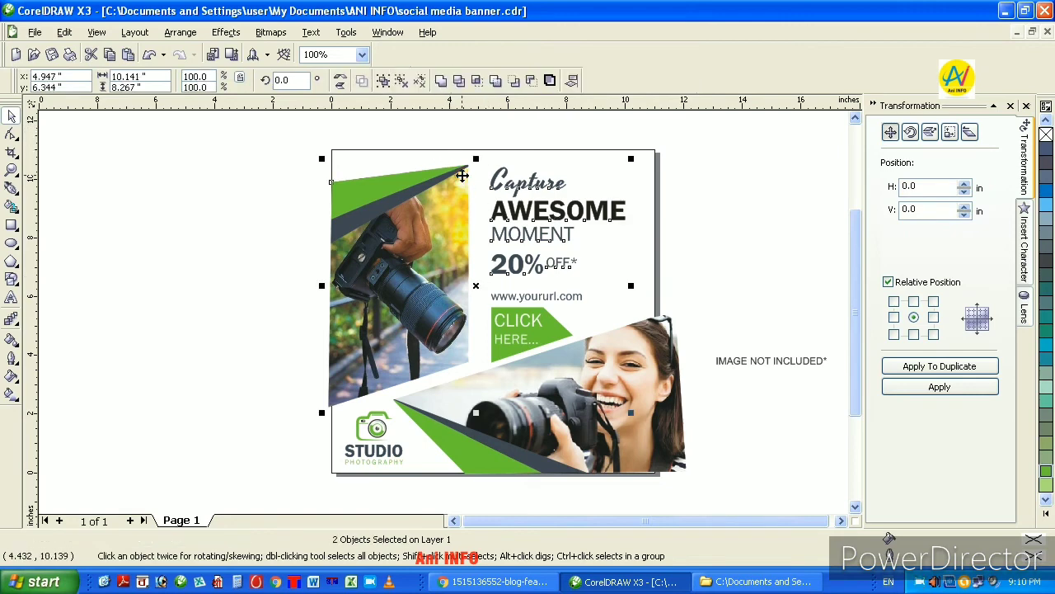
{"action": "key", "text": "t"}
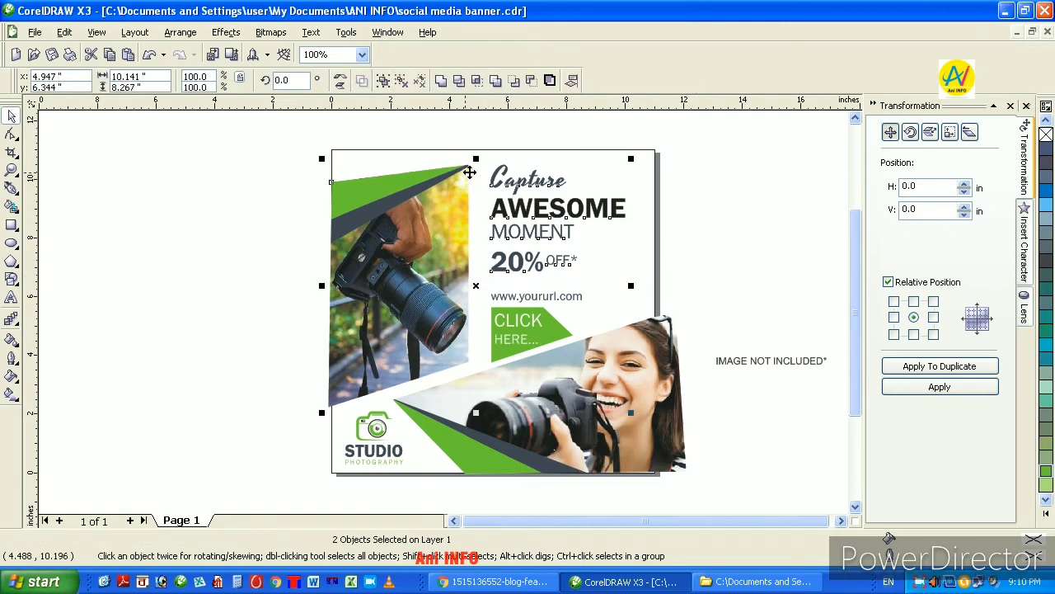
{"action": "left_click", "coordinate": [419, 80]}
{"action": "left_click", "coordinate": [464, 126]}
Step: Fill the AWESOME text with Chartreuse green
{"action": "left_click", "coordinate": [512, 186]}
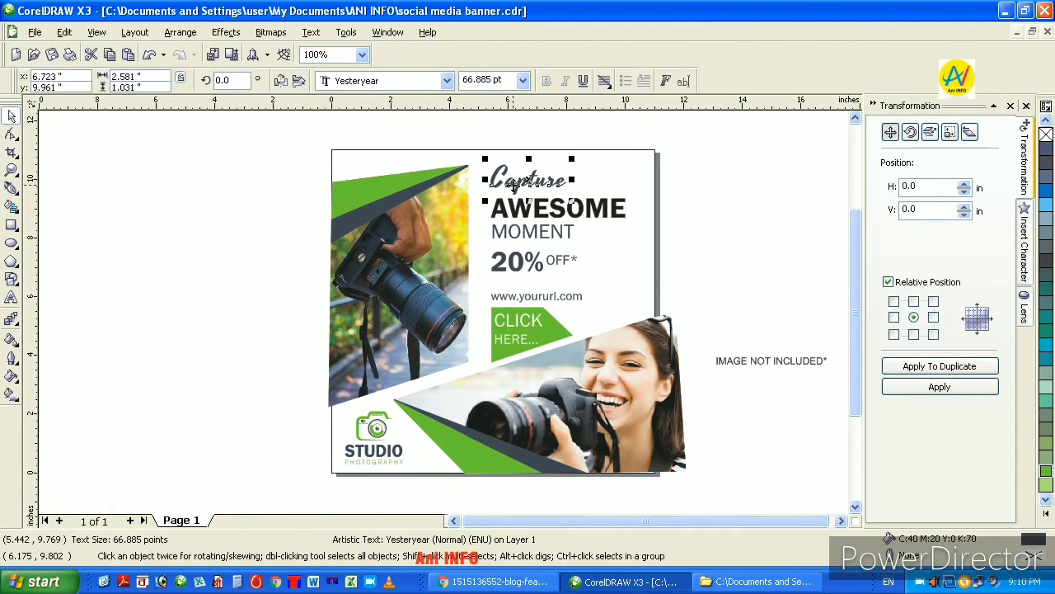
{"action": "left_click", "coordinate": [522, 216]}
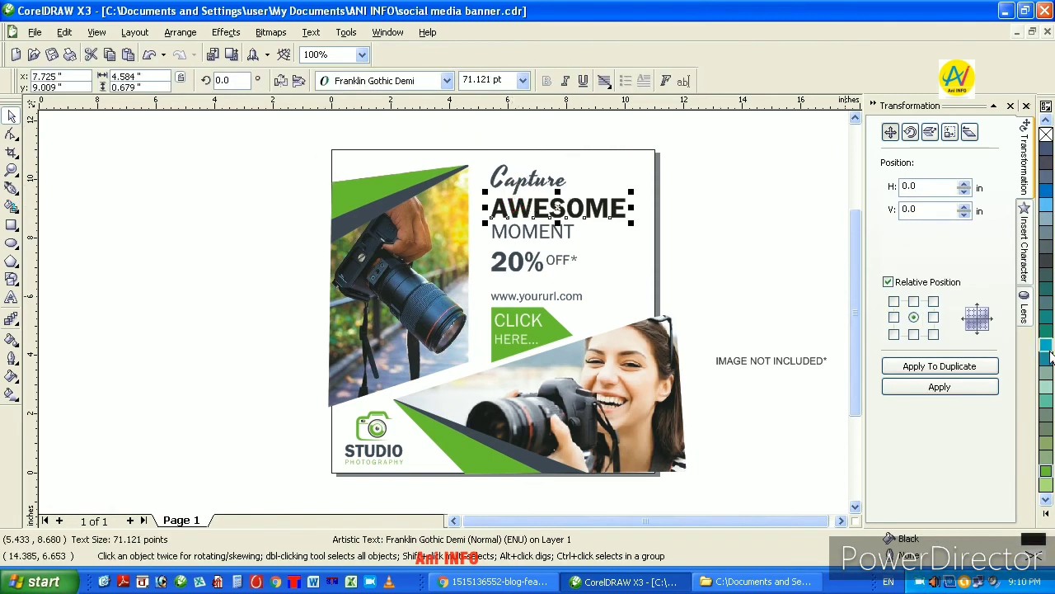
{"action": "left_click", "coordinate": [1045, 477]}
{"action": "left_click", "coordinate": [759, 274]}
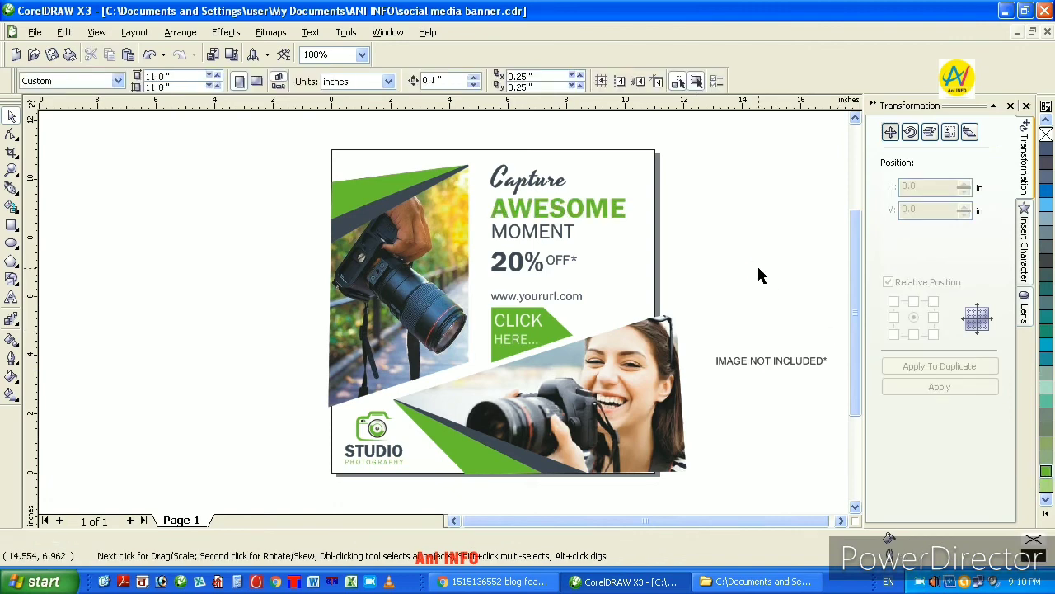
Step: Recolour only the 20% part of the discount text with Chartreuse green
{"action": "left_click", "coordinate": [525, 259]}
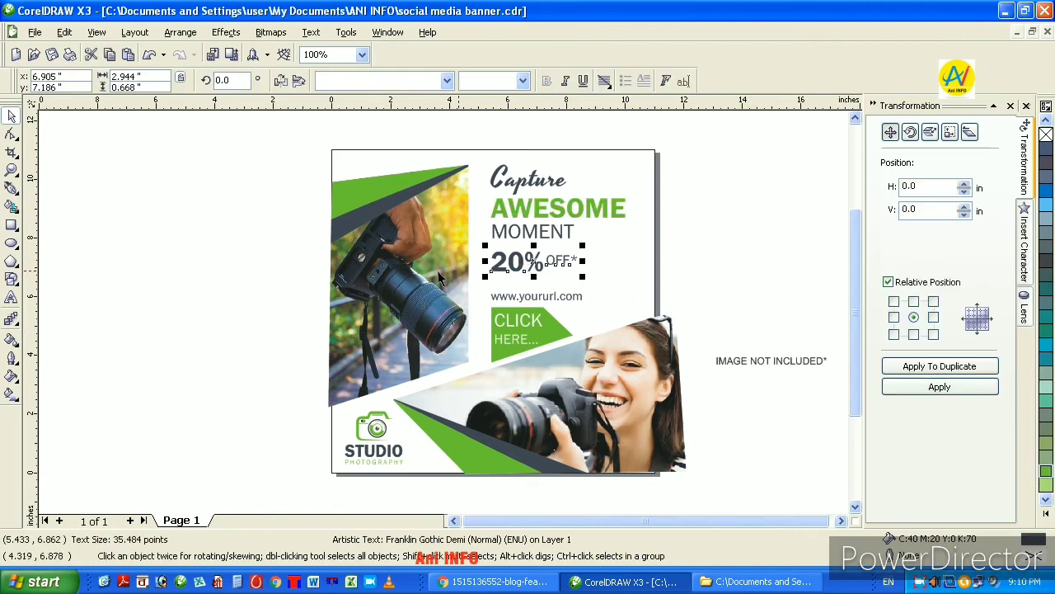
{"action": "left_click", "coordinate": [10, 296]}
{"action": "left_click_drag", "start_coordinate": [545, 258], "coordinate": [478, 260]}
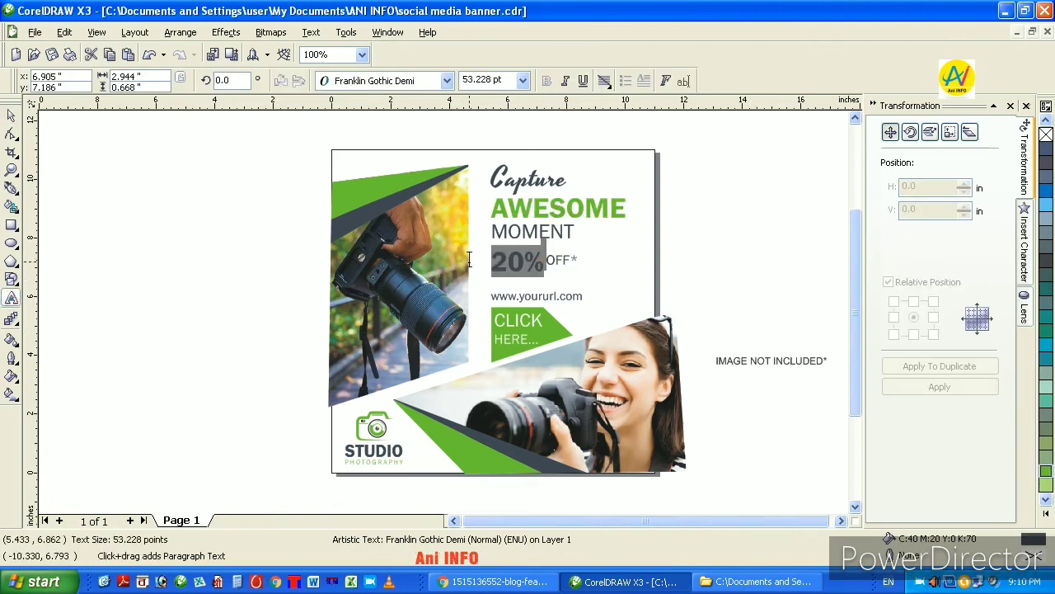
{"action": "left_click", "coordinate": [1046, 474]}
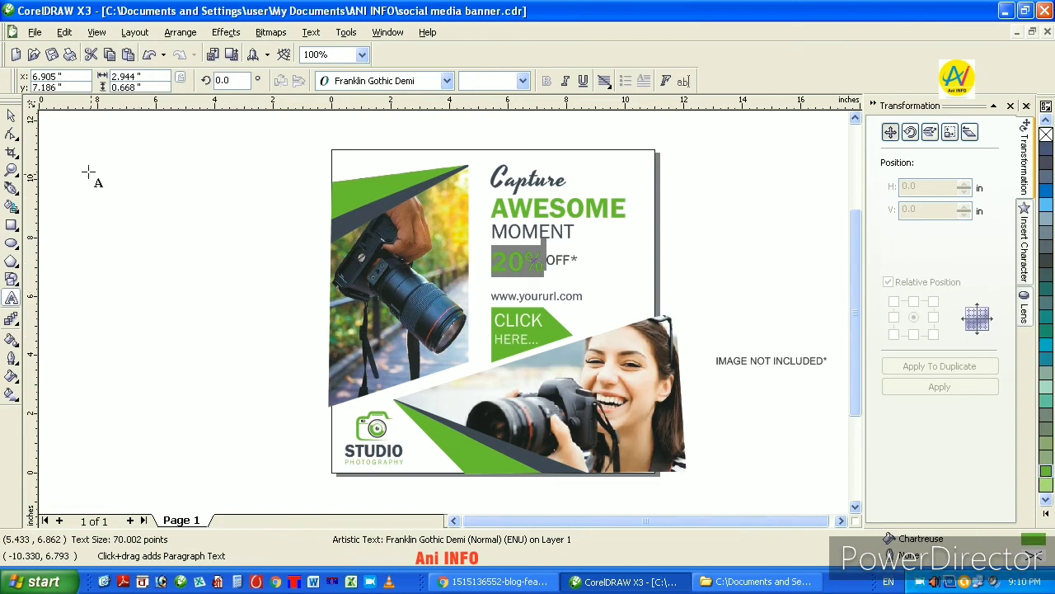
{"action": "left_click", "coordinate": [12, 115]}
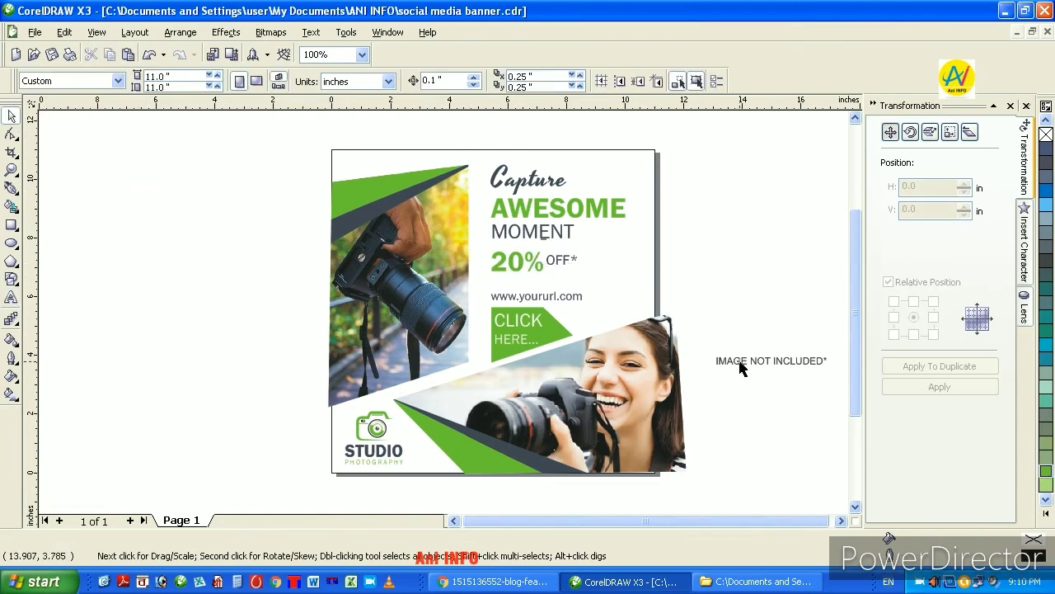
Step: Place the IMAGE NOT INCLUDED* text below 20% OFF* and format it in Chartreuse green at 11 pt
{"action": "left_click_drag", "start_coordinate": [740, 363], "coordinate": [514, 277]}
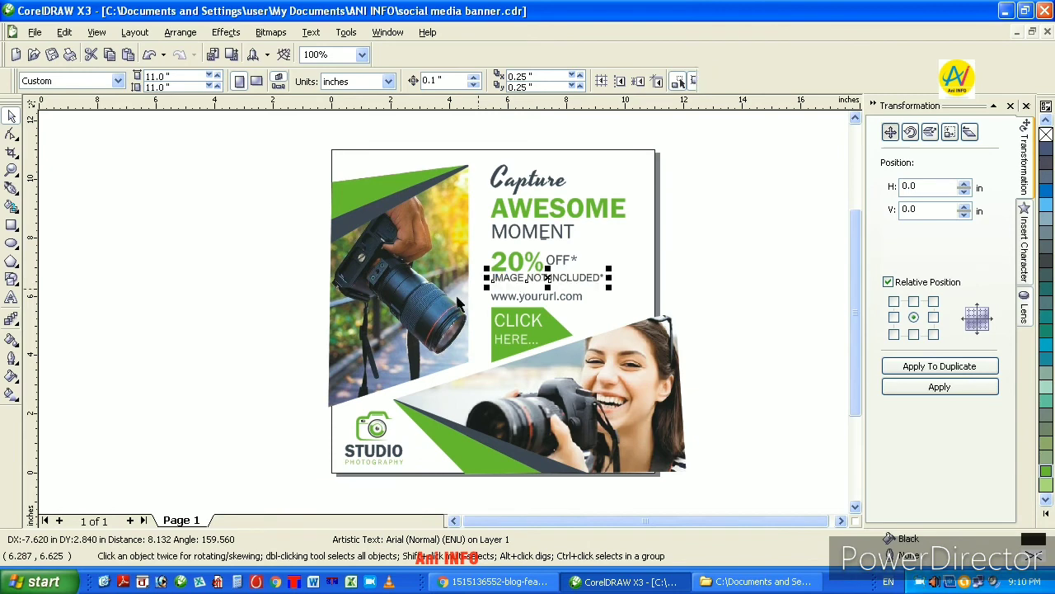
{"action": "left_click", "coordinate": [1047, 473]}
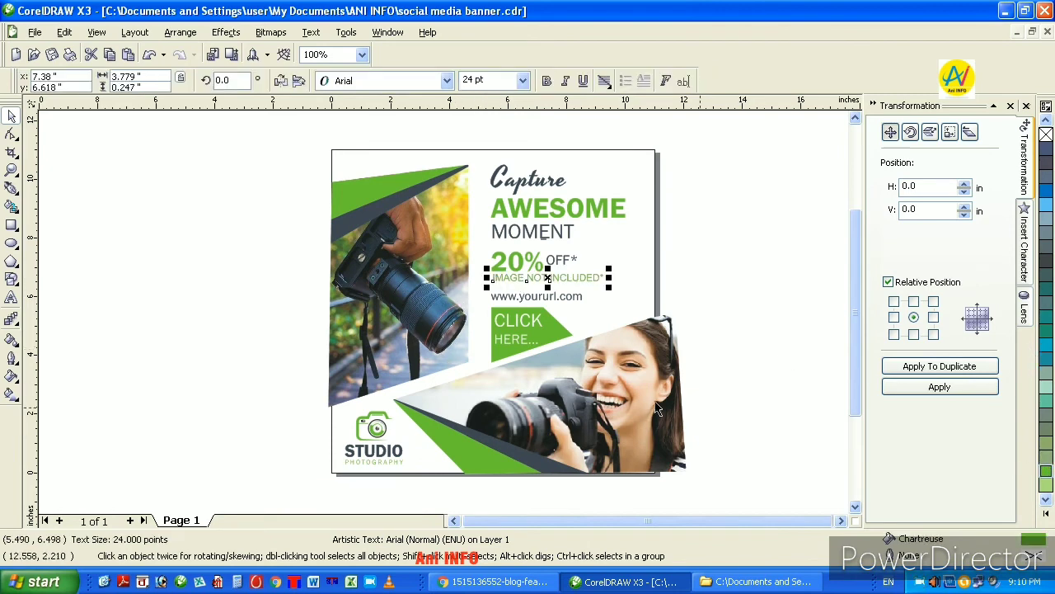
{"action": "left_click", "coordinate": [523, 80]}
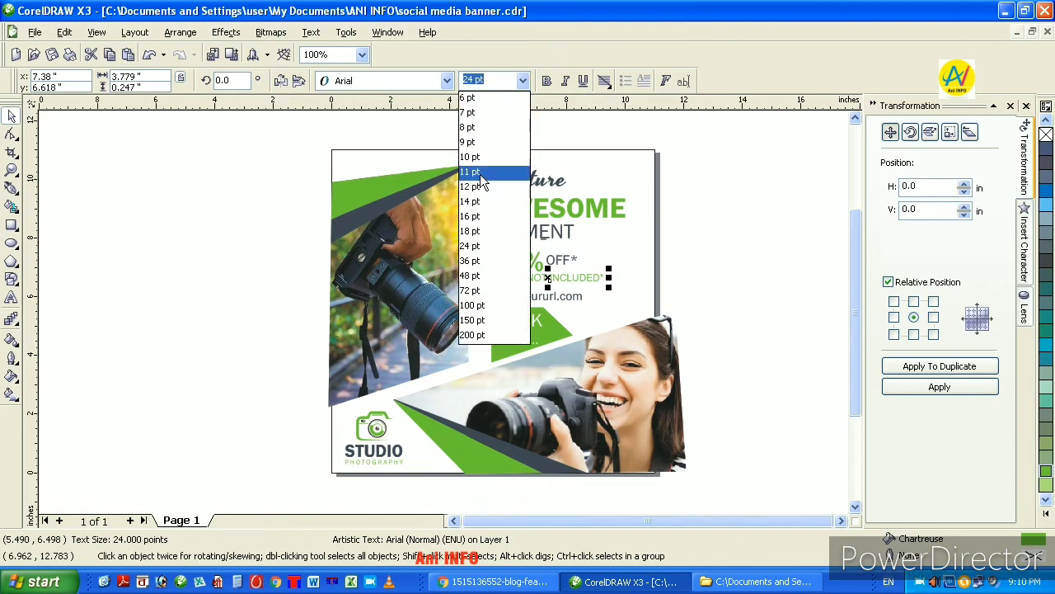
{"action": "left_click", "coordinate": [481, 174]}
{"action": "left_click", "coordinate": [737, 273]}
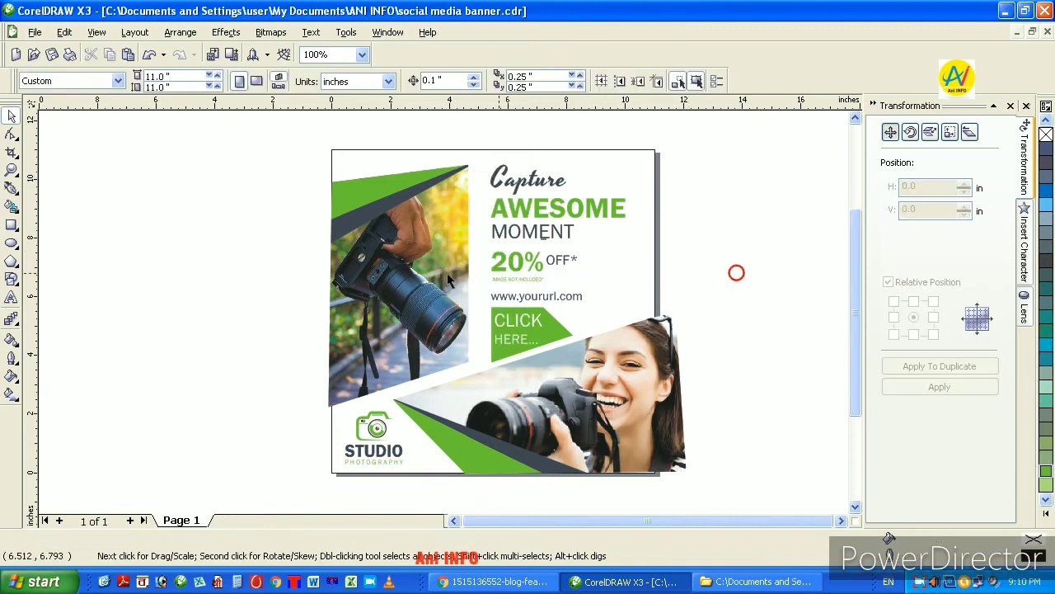
Step: Move the IMAGE NOT INCLUDED* text up close beneath 20% and enlarge it slightly to match the width of 20%
{"action": "left_click", "coordinate": [12, 169]}
{"action": "left_click_drag", "start_coordinate": [444, 225], "coordinate": [623, 322]}
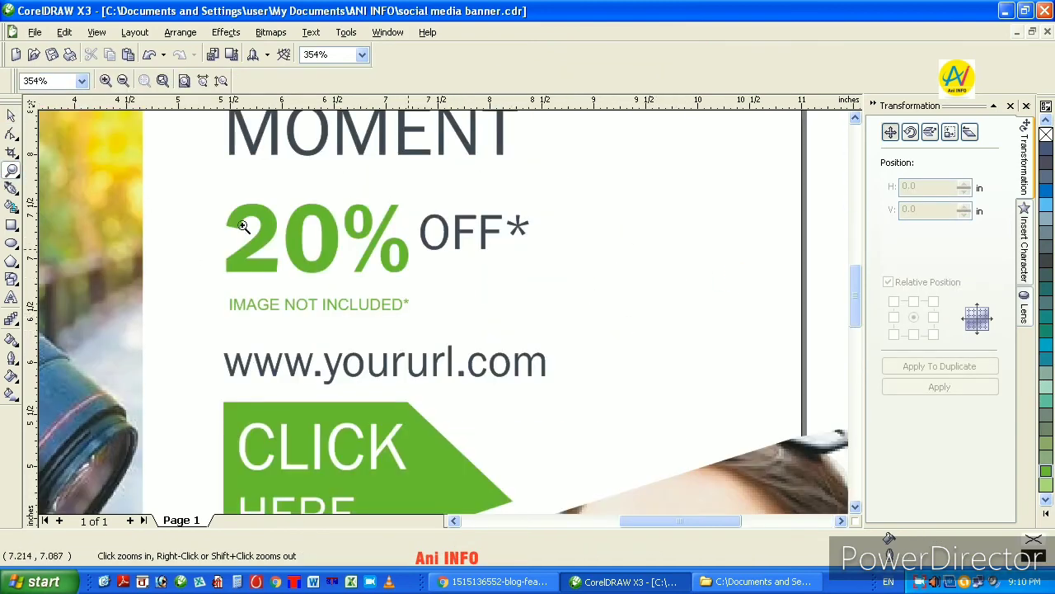
{"action": "left_click", "coordinate": [10, 118]}
{"action": "left_click_drag", "start_coordinate": [257, 306], "coordinate": [258, 291]}
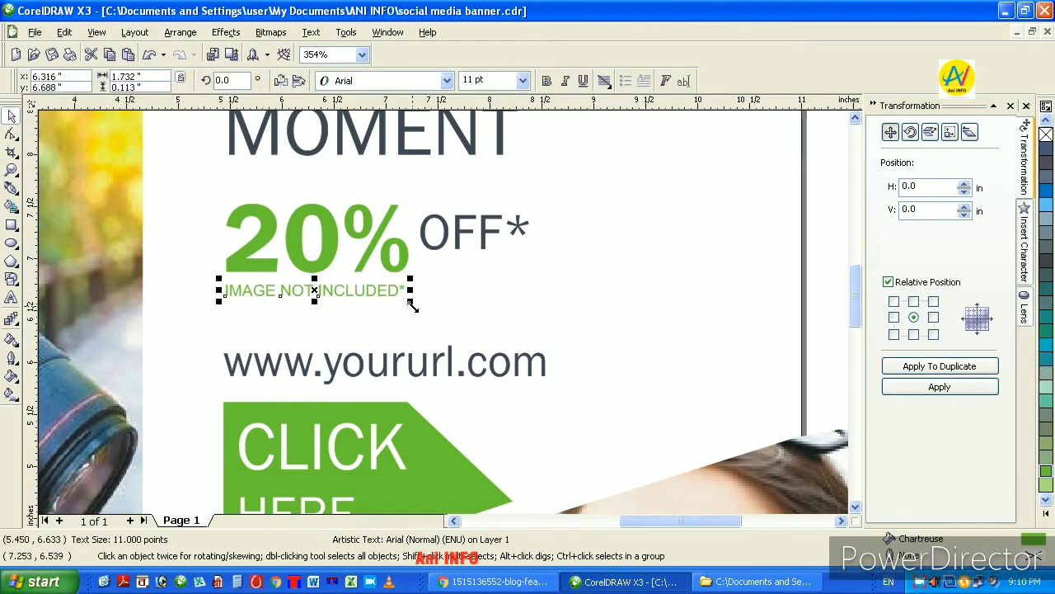
{"action": "left_click_drag", "start_coordinate": [410, 298], "coordinate": [417, 303]}
{"action": "left_click", "coordinate": [447, 317]}
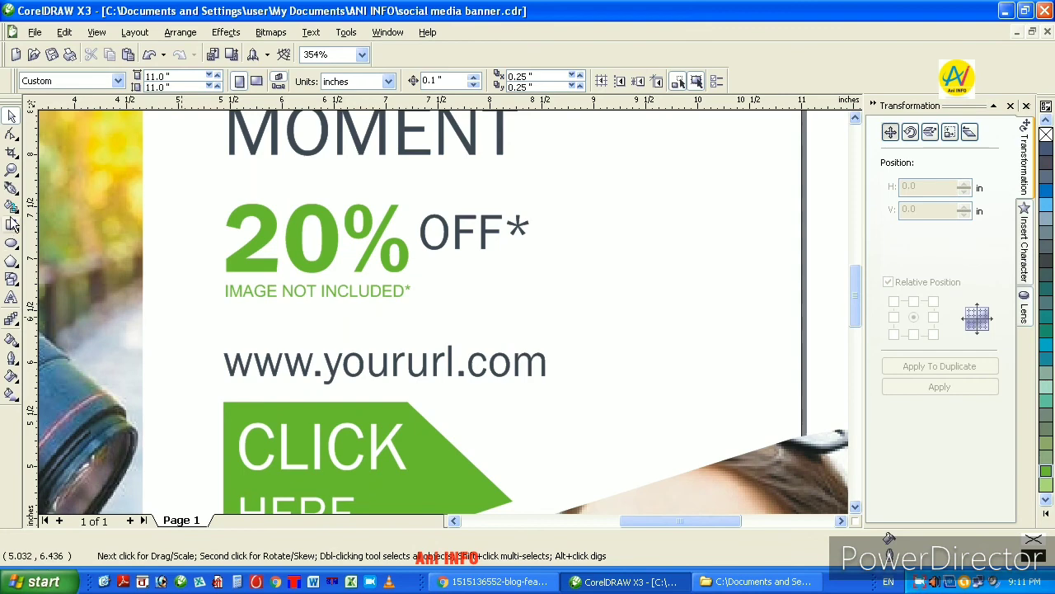
{"action": "left_click", "coordinate": [11, 170]}
{"action": "right_click", "coordinate": [484, 265]}
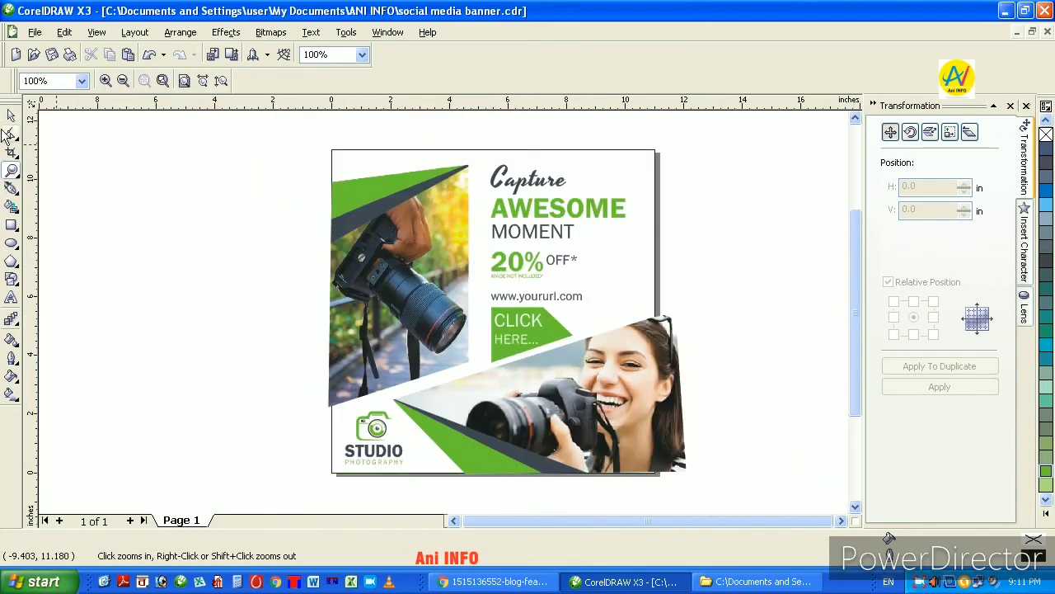
Step: Shift the woman photographer's photo slightly left inside its angled PowerClip frame and finish editing the frame's contents
{"action": "left_click", "coordinate": [11, 115]}
{"action": "left_click_drag", "start_coordinate": [301, 155], "coordinate": [726, 504]}
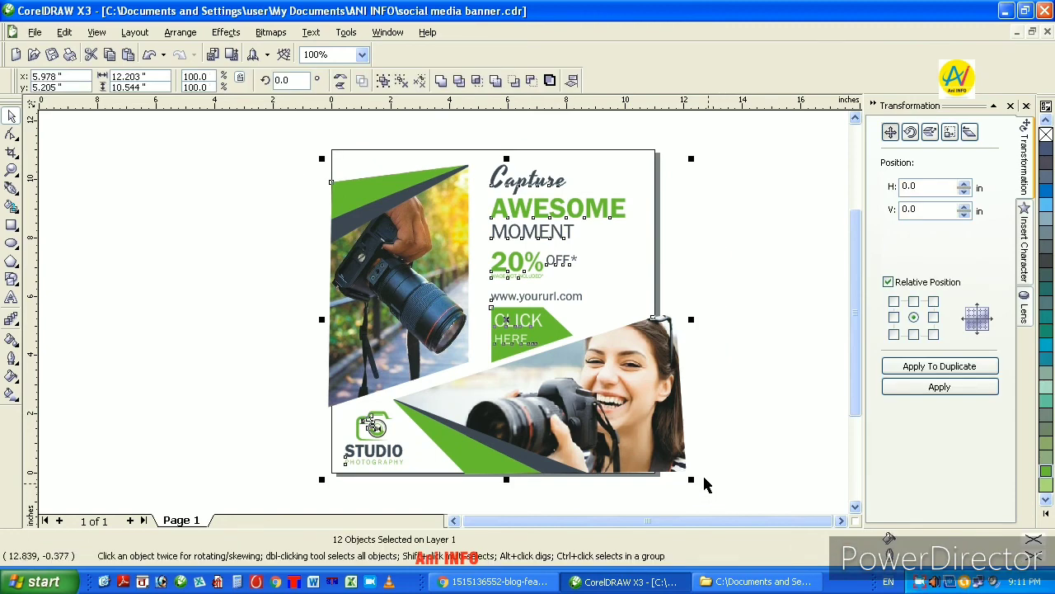
{"action": "left_click", "coordinate": [607, 360], "text": "ctrl"}
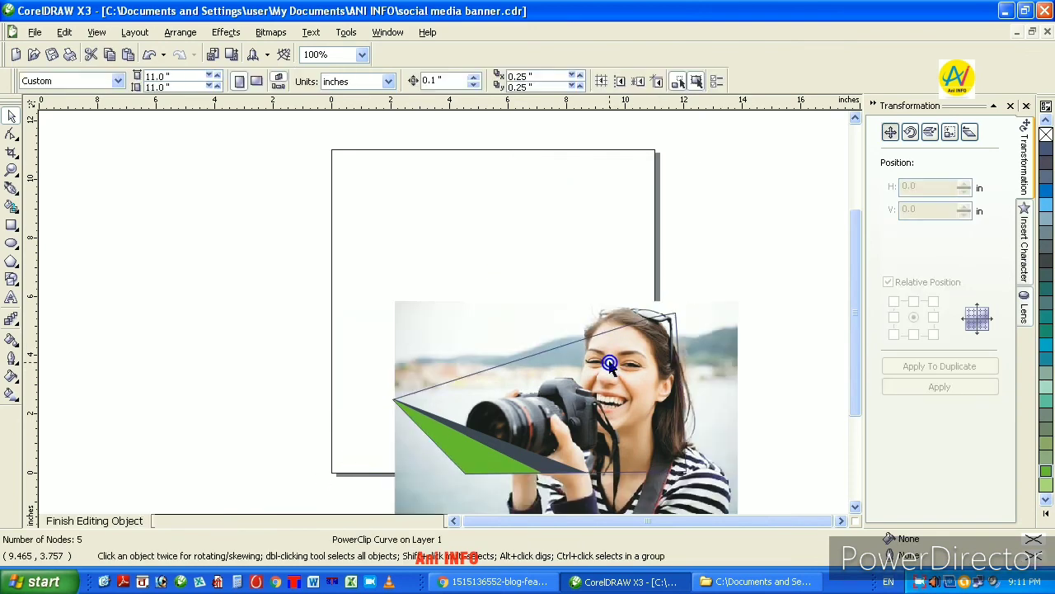
{"action": "left_click", "coordinate": [610, 363]}
{"action": "key", "text": "Left"}
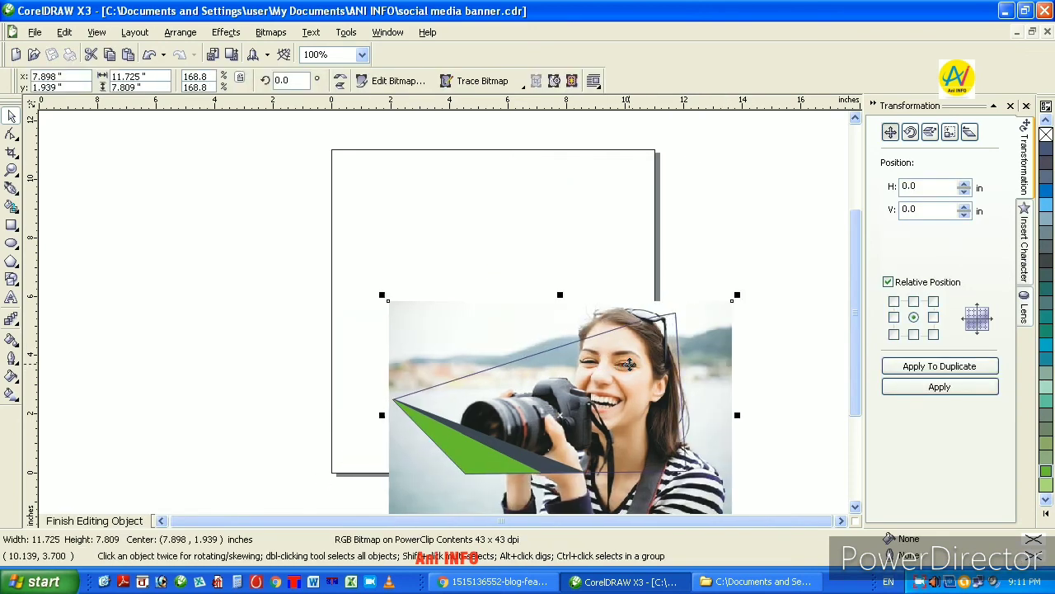
{"action": "left_click", "coordinate": [772, 322], "text": "ctrl"}
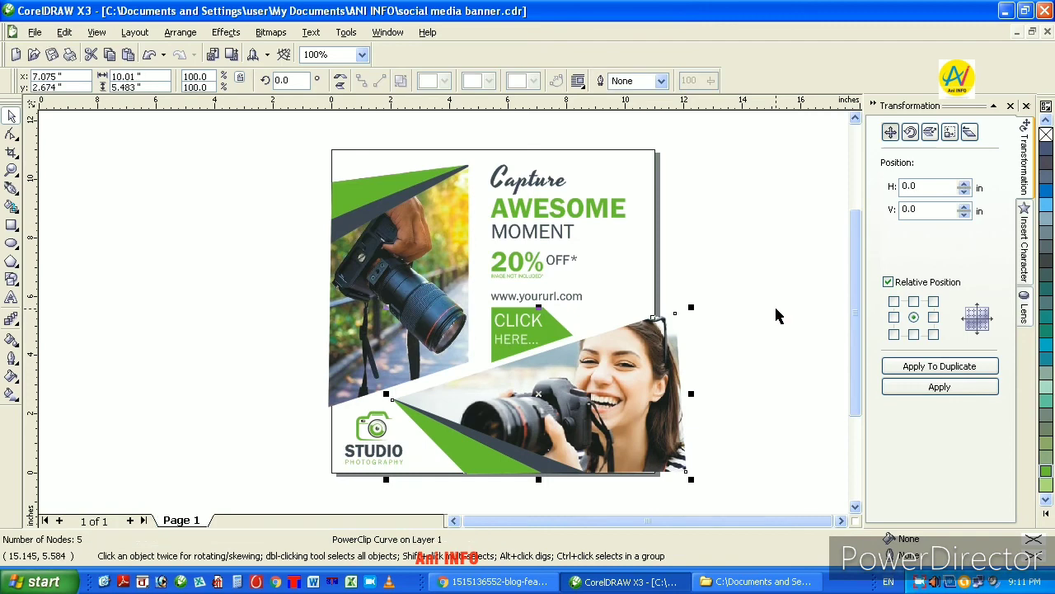
{"action": "key", "text": "F10"}
{"action": "left_click", "coordinate": [11, 115]}
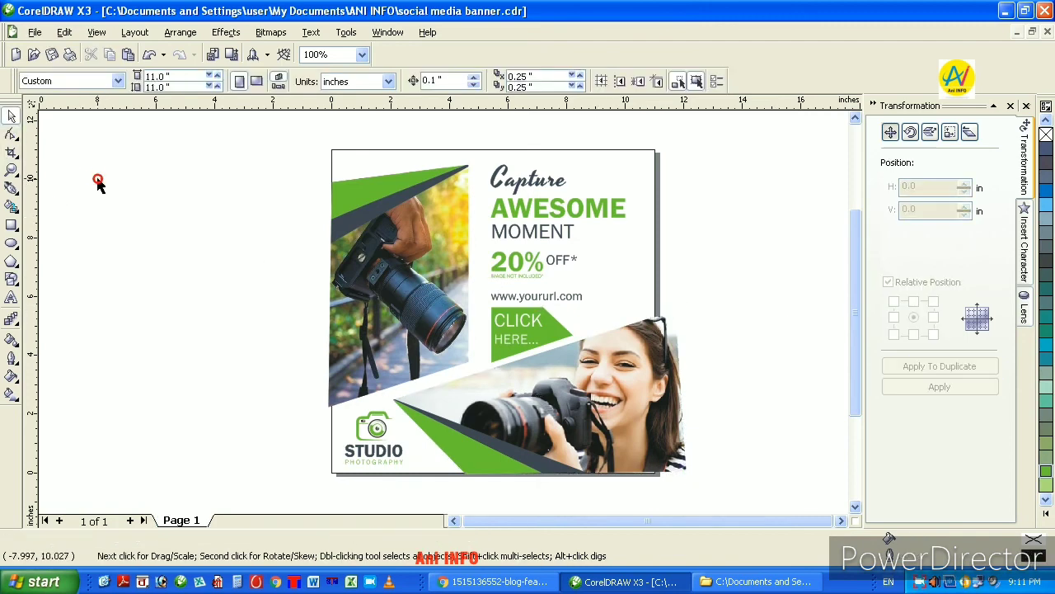
Step: Group all the banner artwork and add a page-sized 11 by 11 inch rectangle as a frame
{"action": "key", "text": "ctrl+a"}
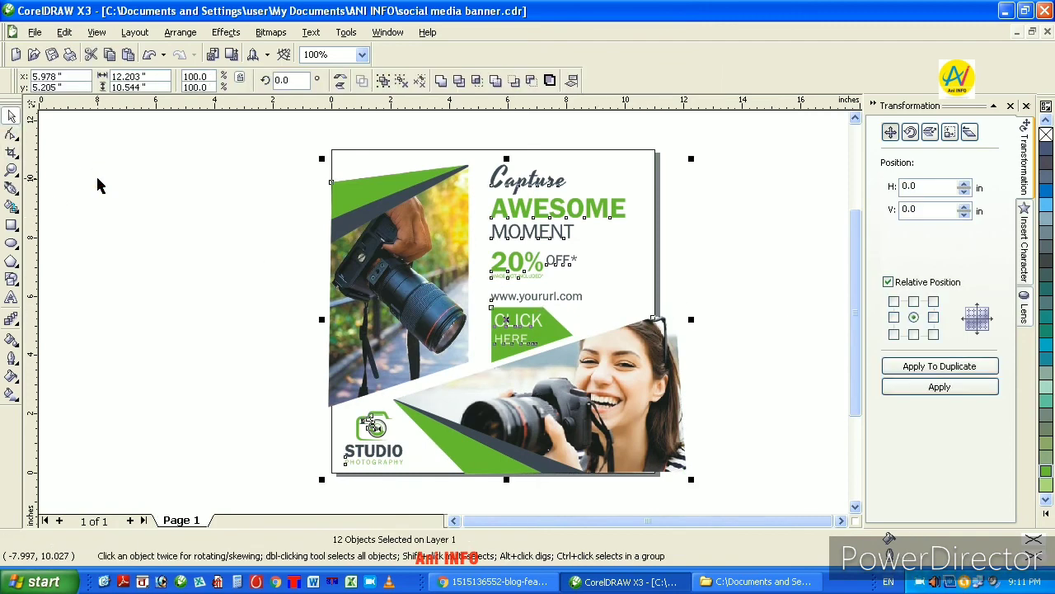
{"action": "key", "text": "ctrl+g"}
{"action": "left_click", "coordinate": [146, 205]}
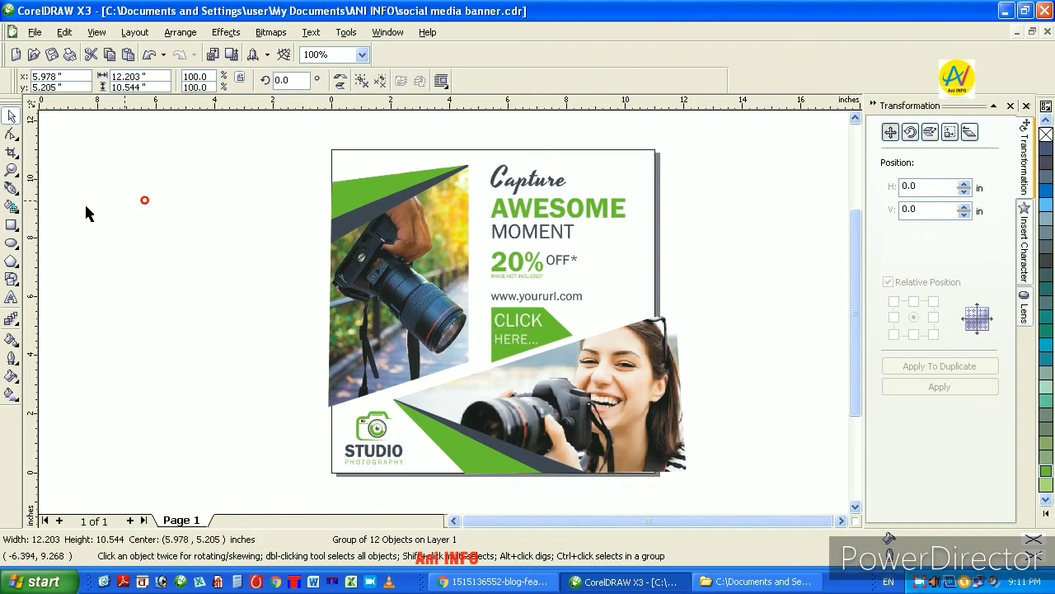
{"action": "double_click", "coordinate": [11, 224]}
{"action": "left_click", "coordinate": [12, 115]}
{"action": "left_click", "coordinate": [134, 193]}
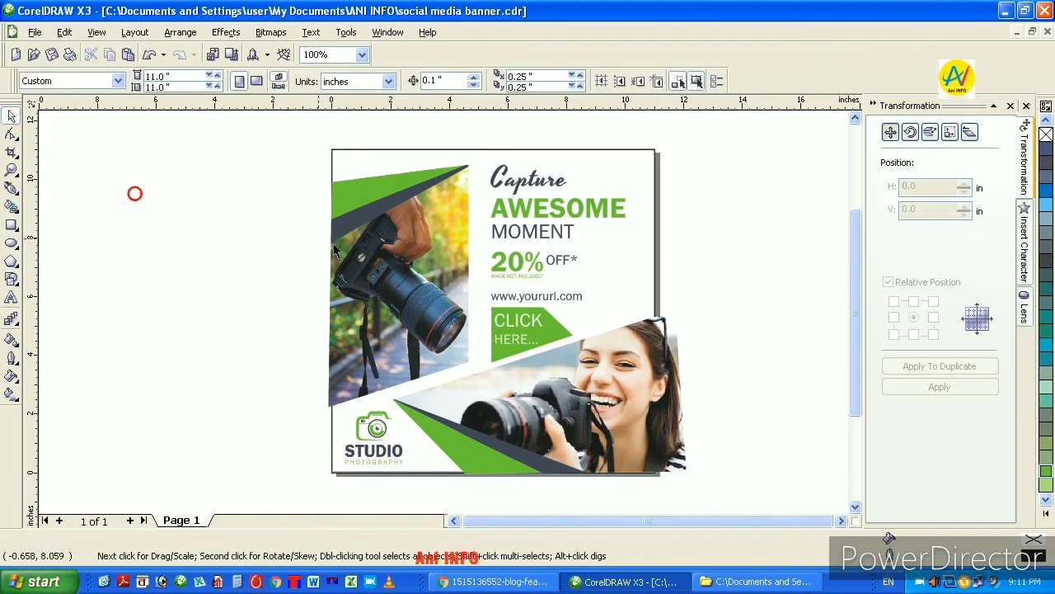
Step: PowerClip the grouped banner artwork inside the page-sized rectangle
{"action": "left_click", "coordinate": [673, 350]}
{"action": "left_click", "coordinate": [226, 32]}
{"action": "mouse_move", "coordinate": [248, 247]}
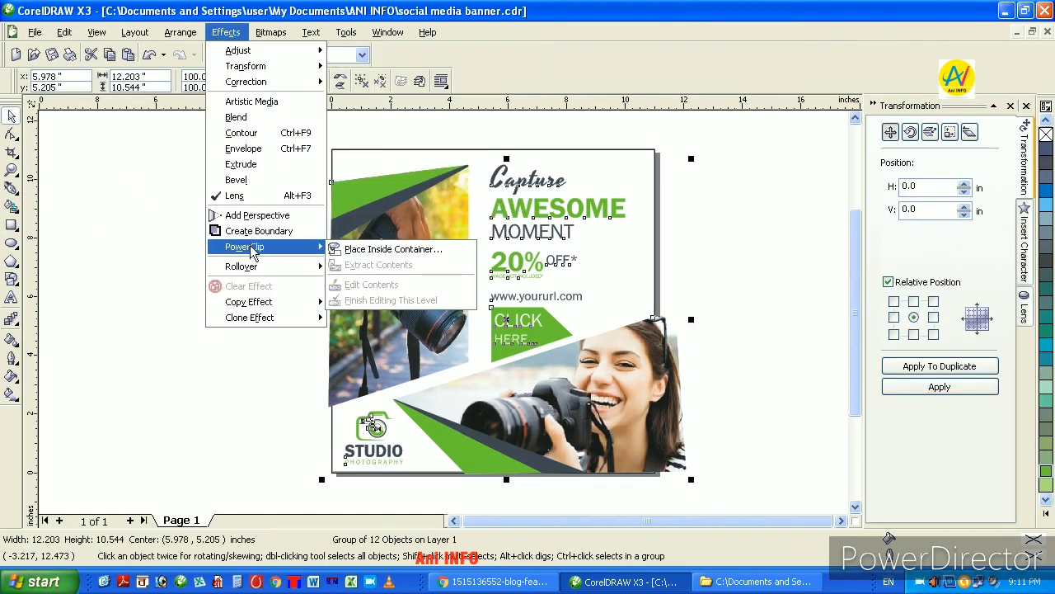
{"action": "left_click", "coordinate": [363, 250]}
{"action": "left_click", "coordinate": [347, 160]}
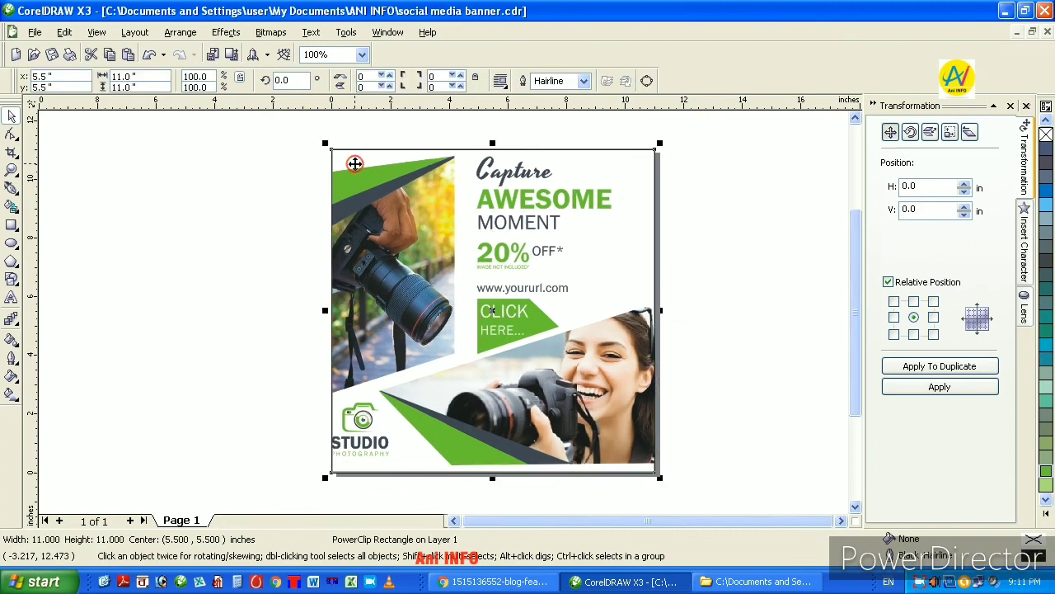
Step: Inside the page frame's PowerClip, replace the auto-centred group with the artwork at its original position, nudge it slightly left and finish editing
{"action": "left_click", "coordinate": [408, 174], "text": "ctrl"}
{"action": "key", "text": "Delete"}
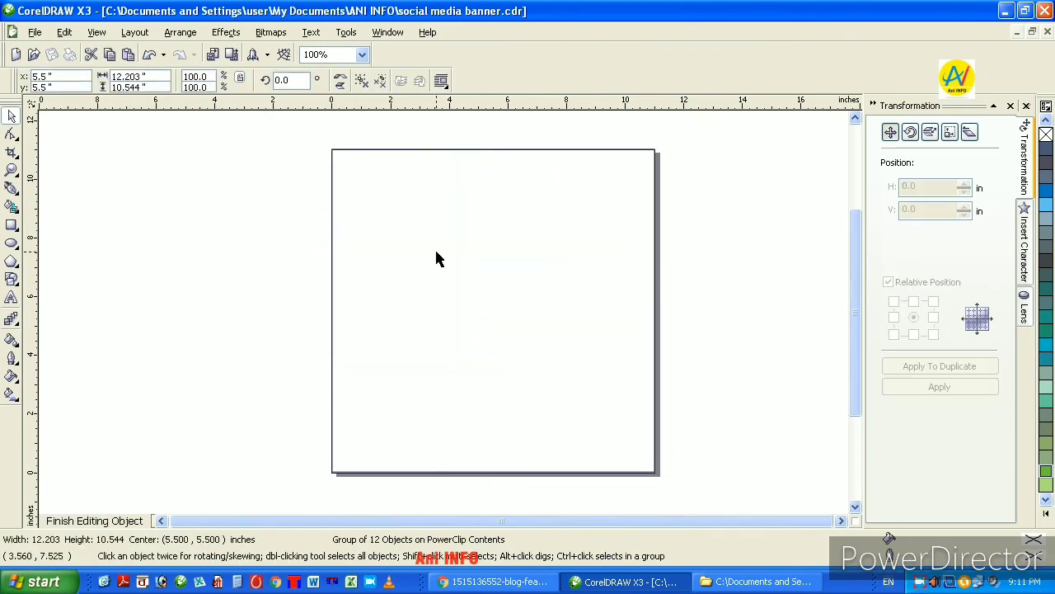
{"action": "key", "text": "ctrl+z"}
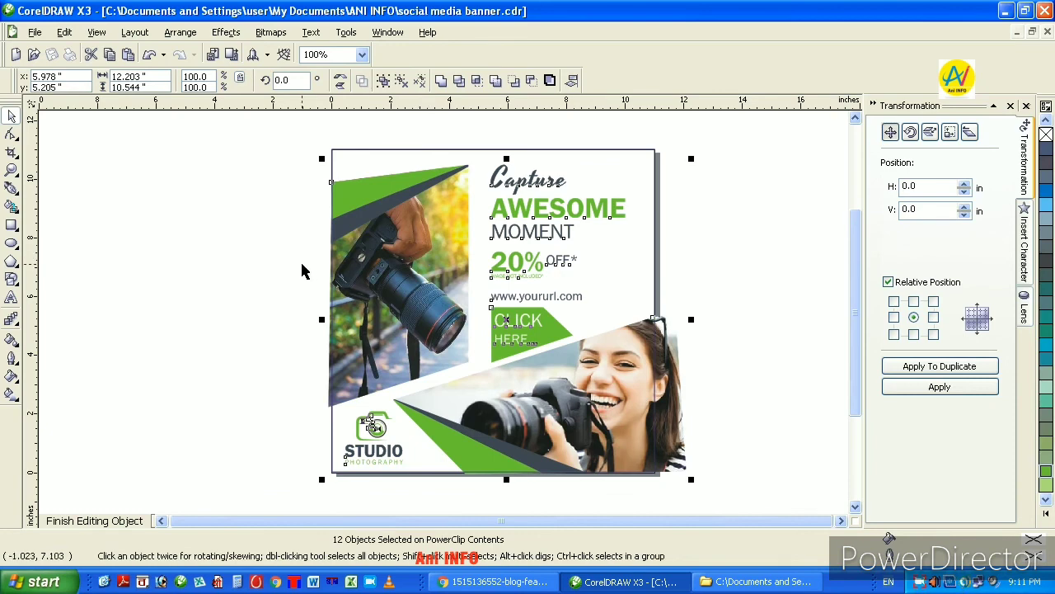
{"action": "left_click", "coordinate": [302, 263], "text": "ctrl"}
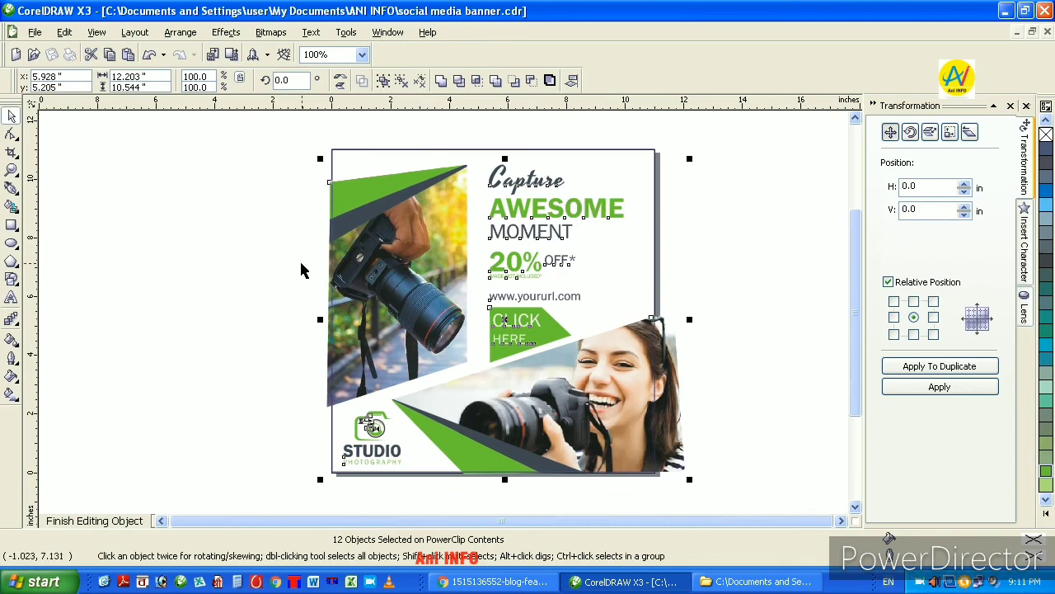
{"action": "left_click", "coordinate": [256, 210]}
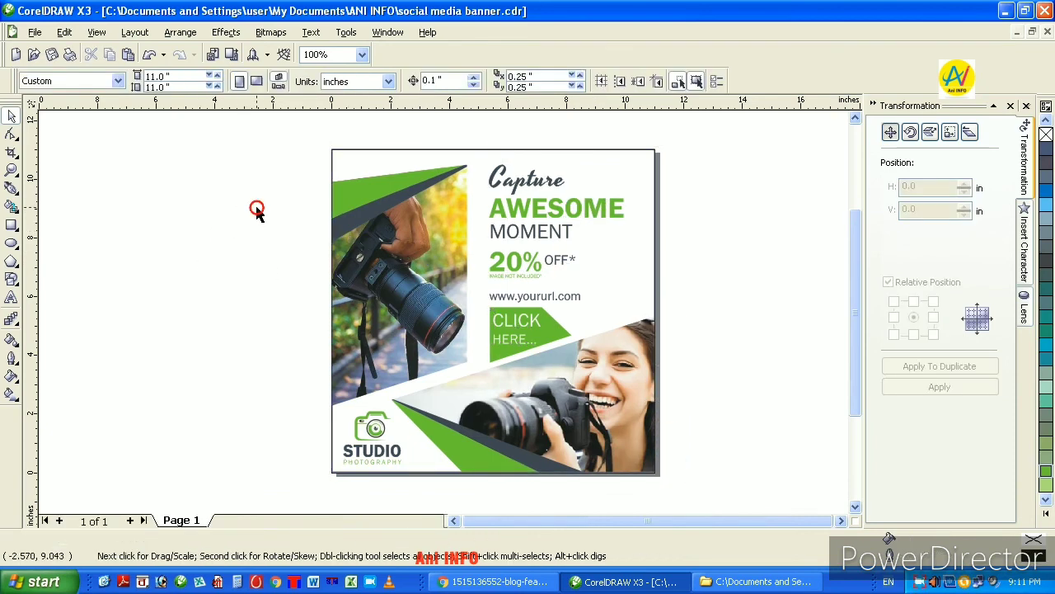